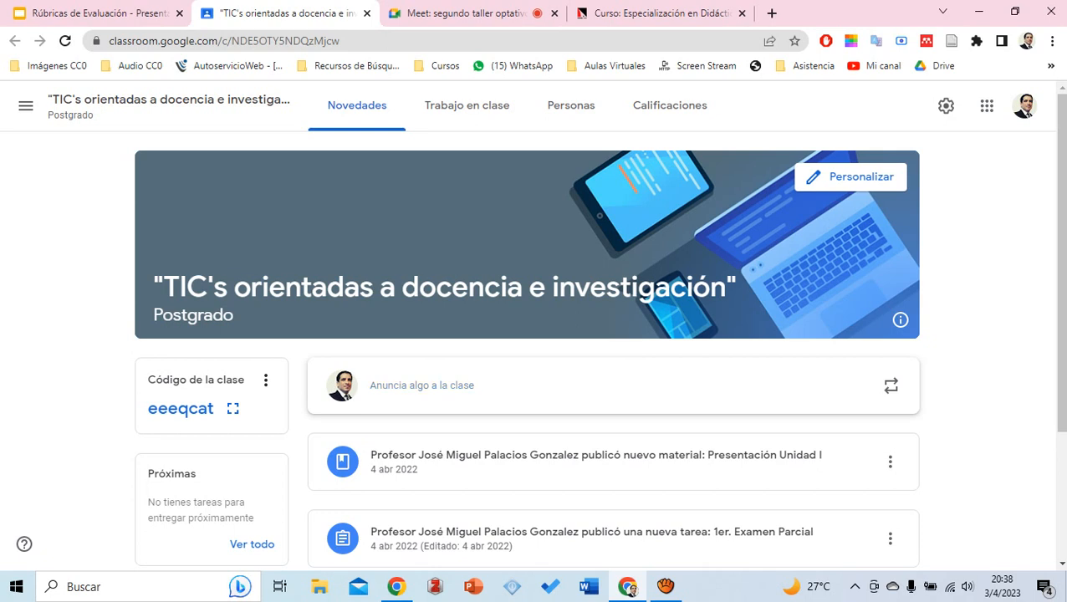
Start a new assignment (Tarea) in the classwork section of the "TIC's orientadas a docencia e investigación" class
click(467, 106)
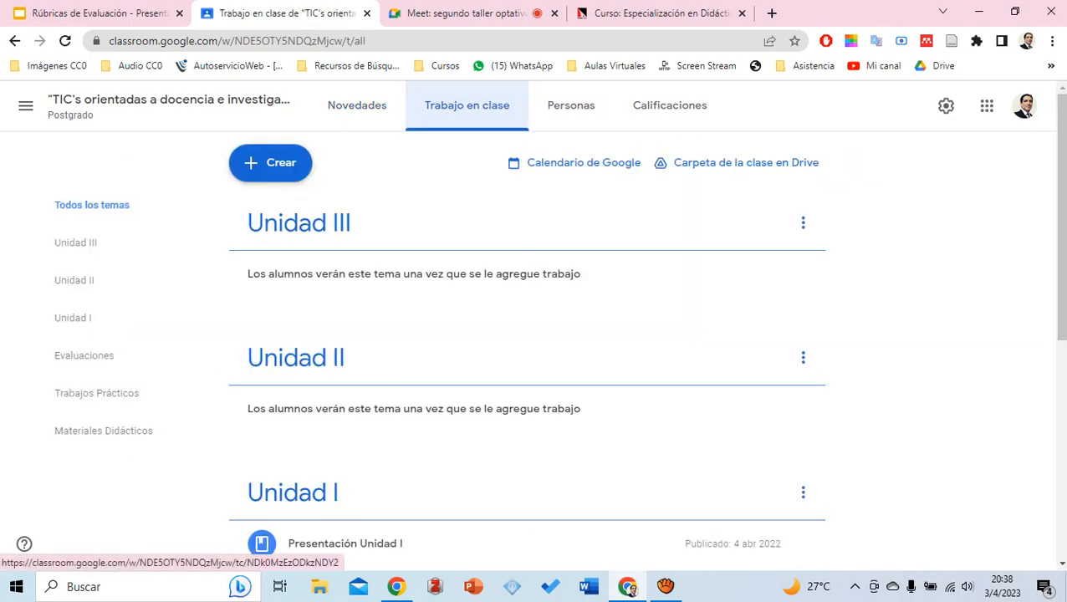
scroll(368, 335, down, 5)
scroll(368, 377, up, 1)
scroll(535, 335, up, 5)
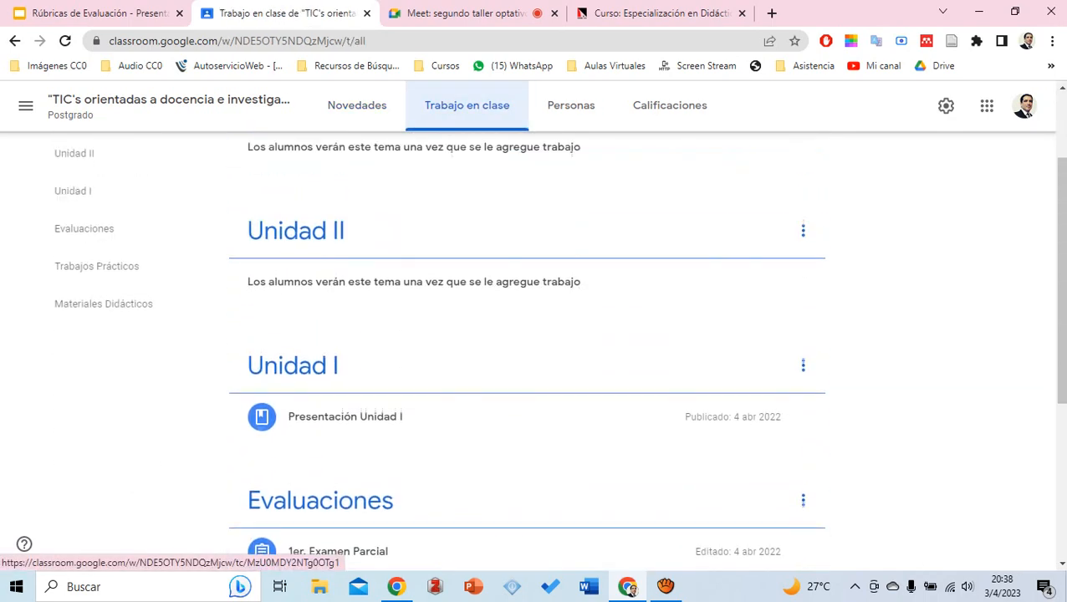
scroll(536, 335, down, 2)
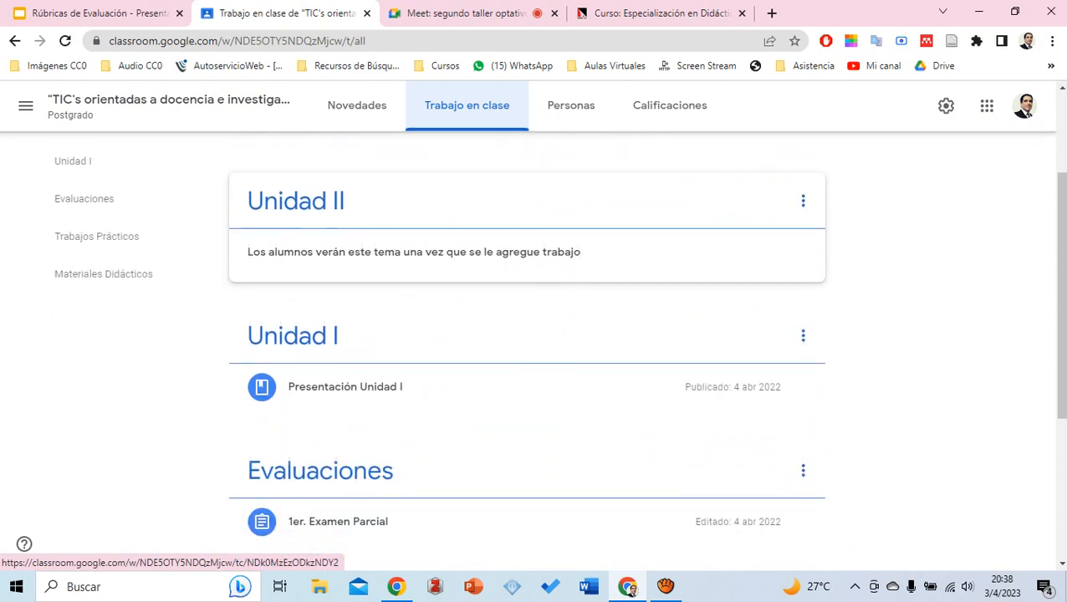
scroll(535, 334, up, 2)
click(270, 163)
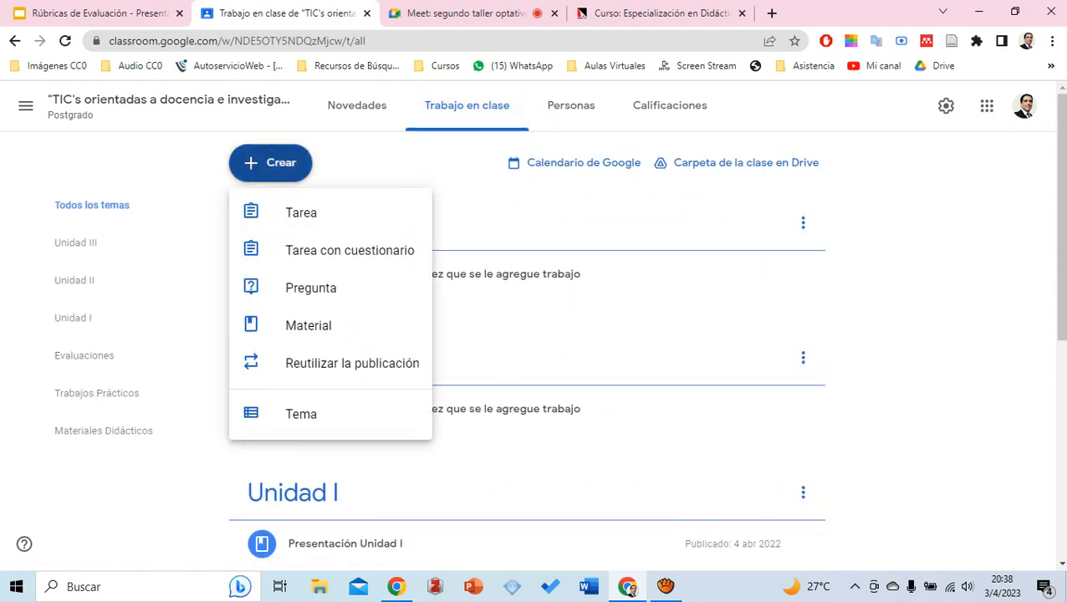
click(301, 212)
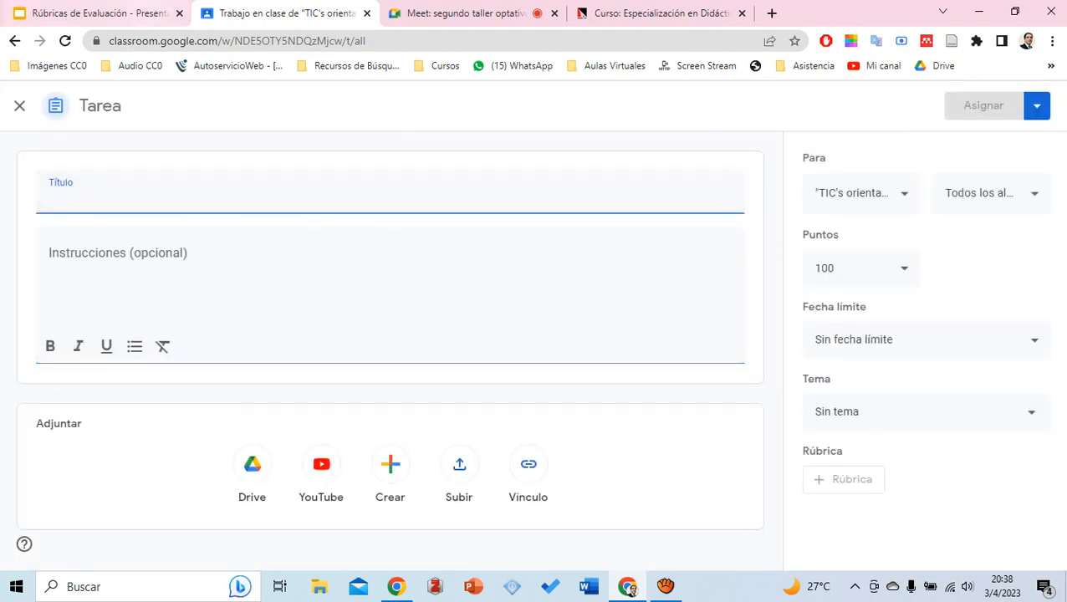
Open the Informe Escrito / Proyectos rubric from the Banco de Rúbricas para editar slide in the Rúbricas de Evaluación presentation
click(101, 13)
key(Right)
key(Left)
key(Left)
key(Left)
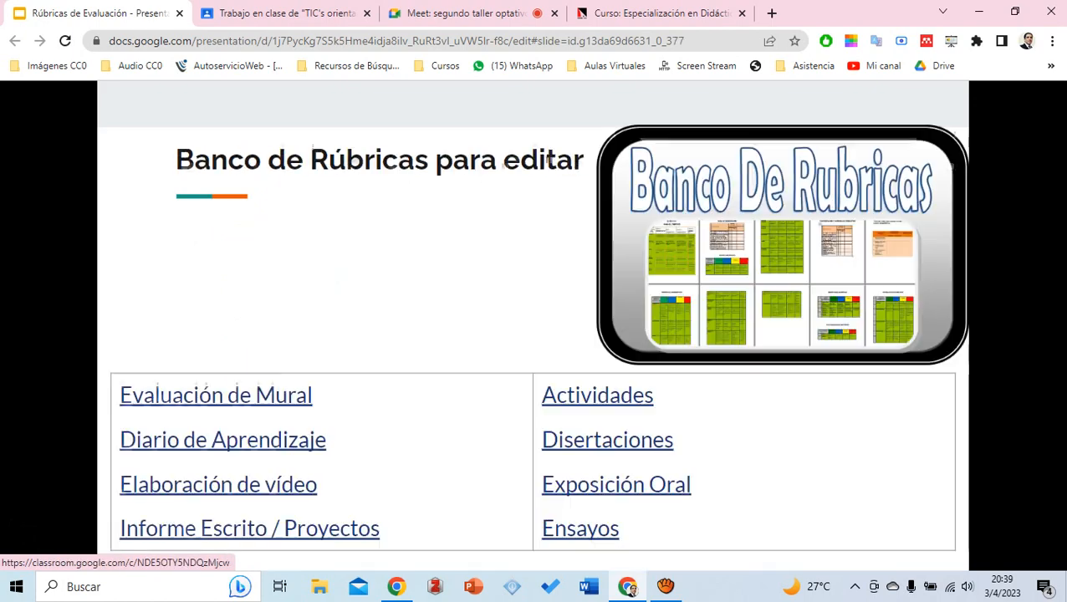
key(Right)
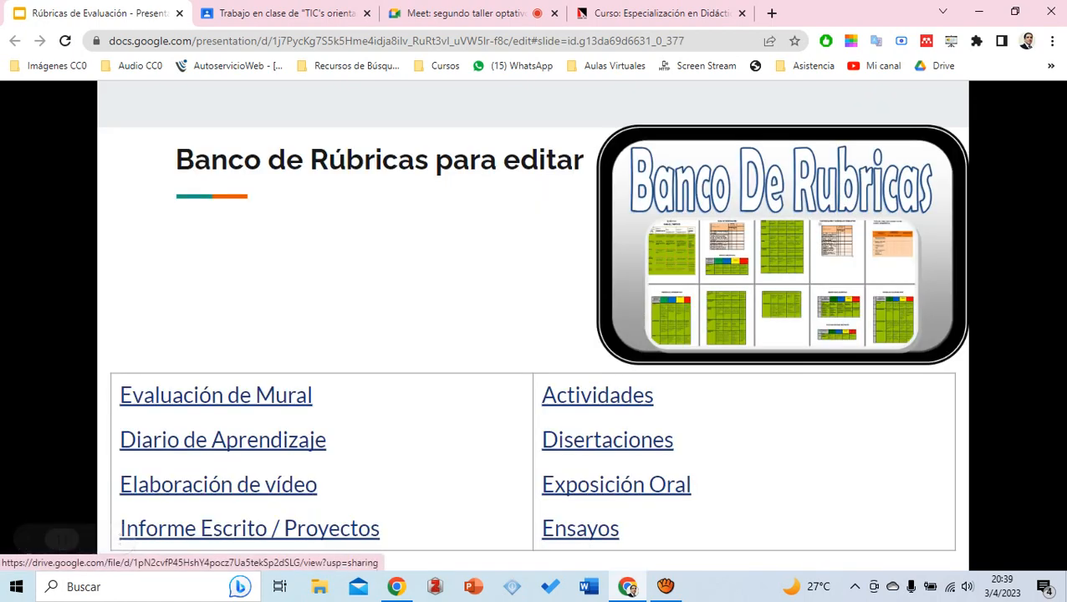
key(Right)
key(Left)
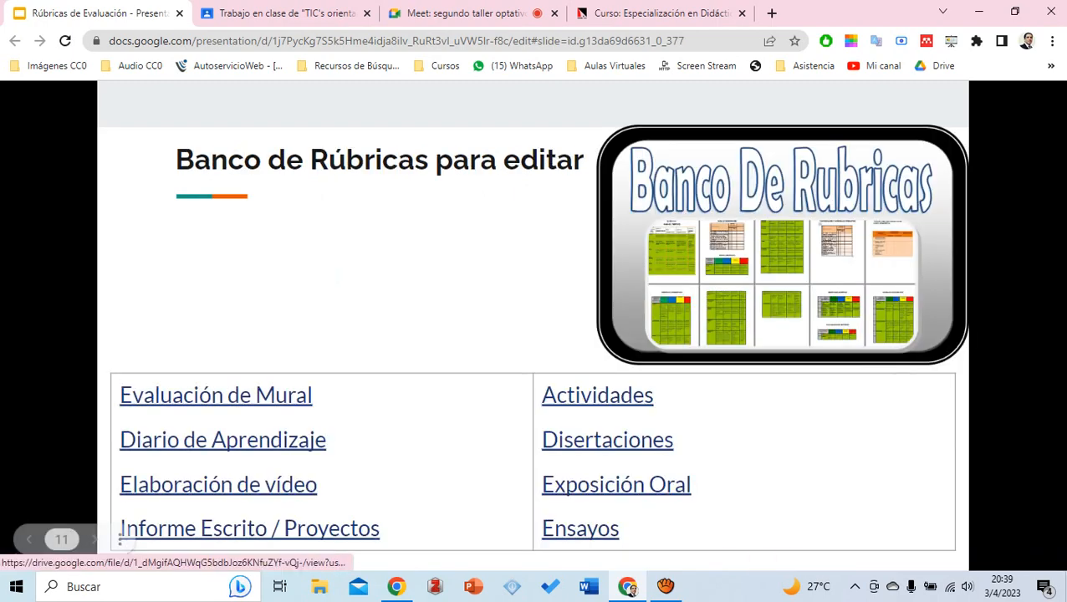
click(124, 529)
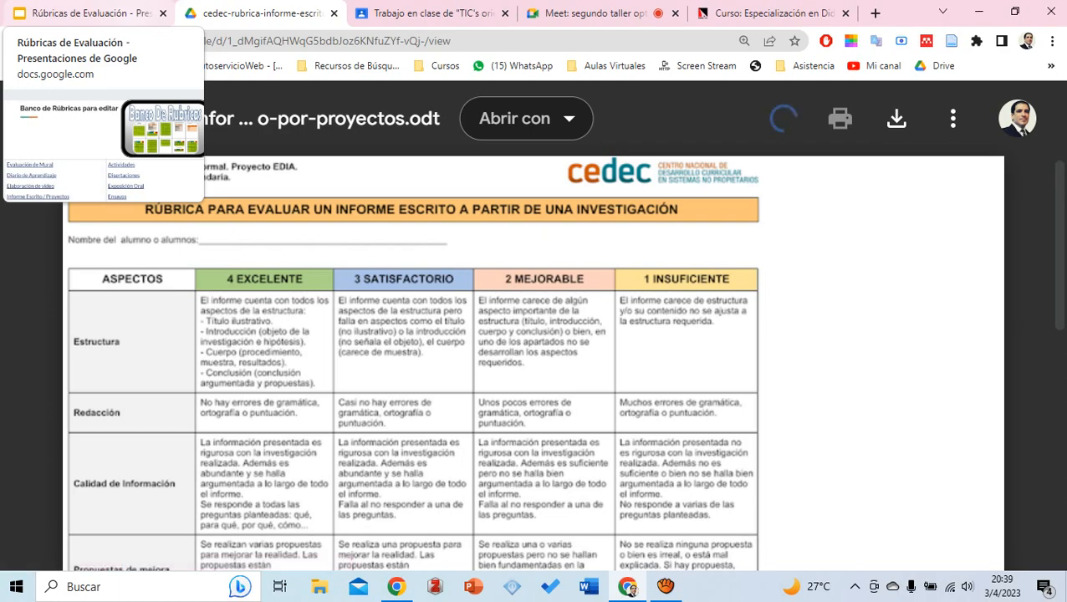
Return to the new Classroom assignment and title it "Entrega del Proyecto"
click(84, 12)
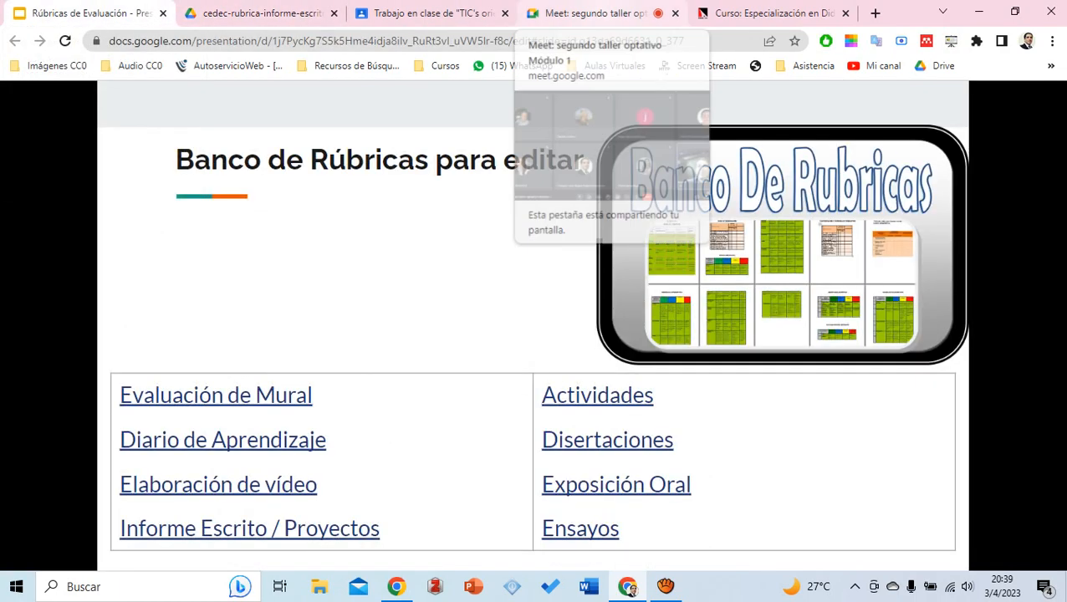
click(427, 14)
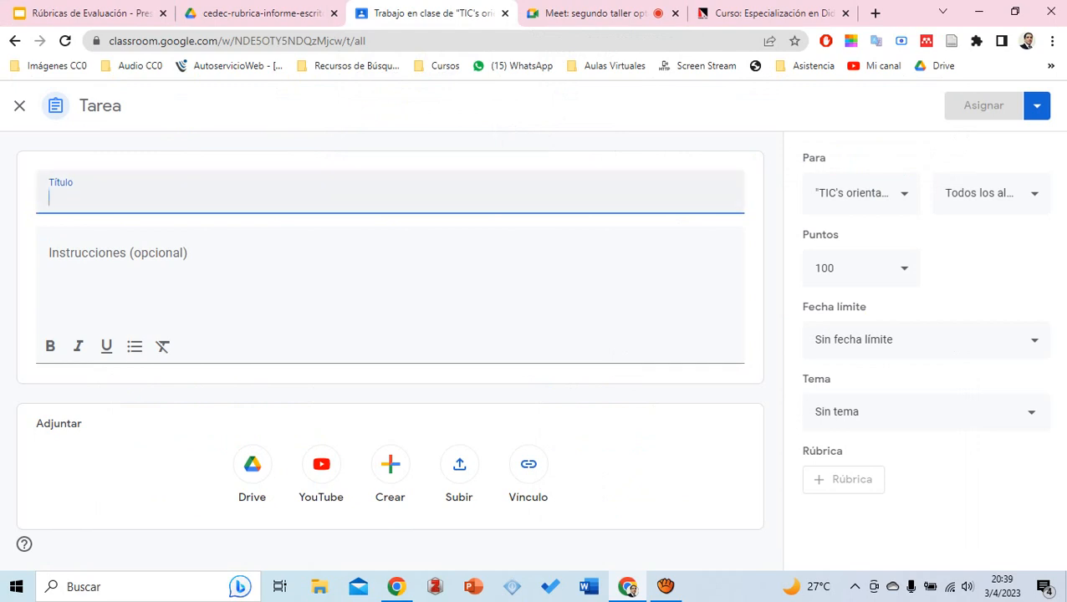
text(Entrega del )
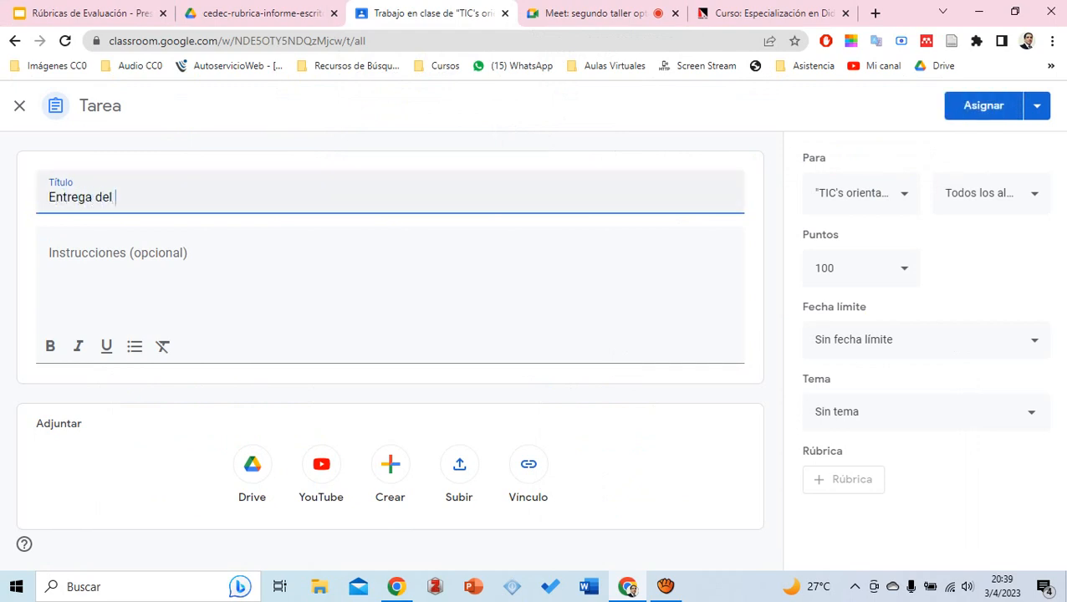
text(Proyecto)
key(Tab)
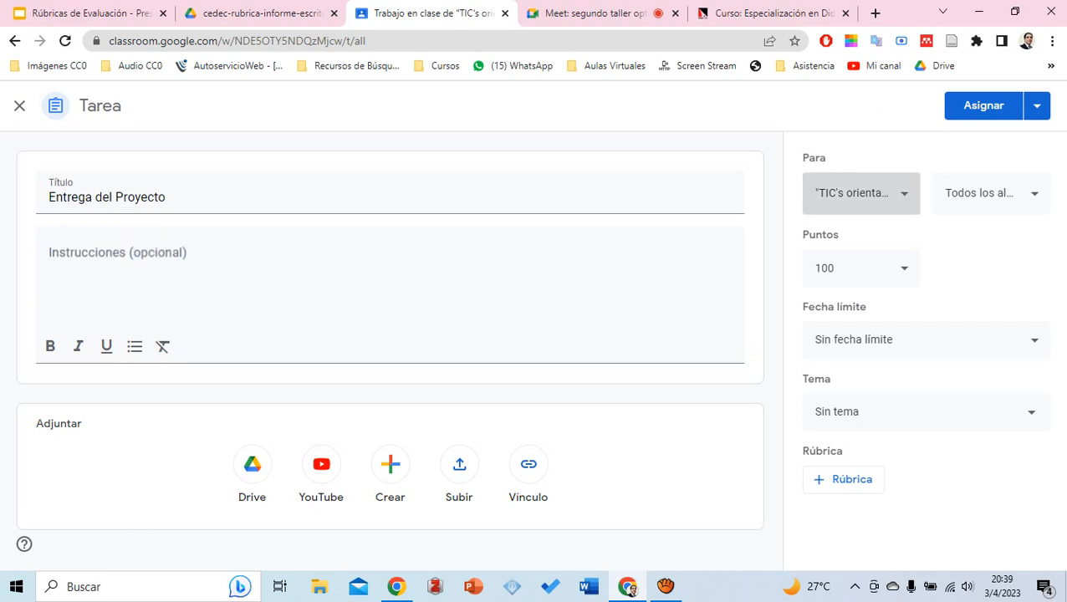
Look through the list of classes the assignment can be posted to, leaving the selection as it is
click(861, 193)
click(1027, 197)
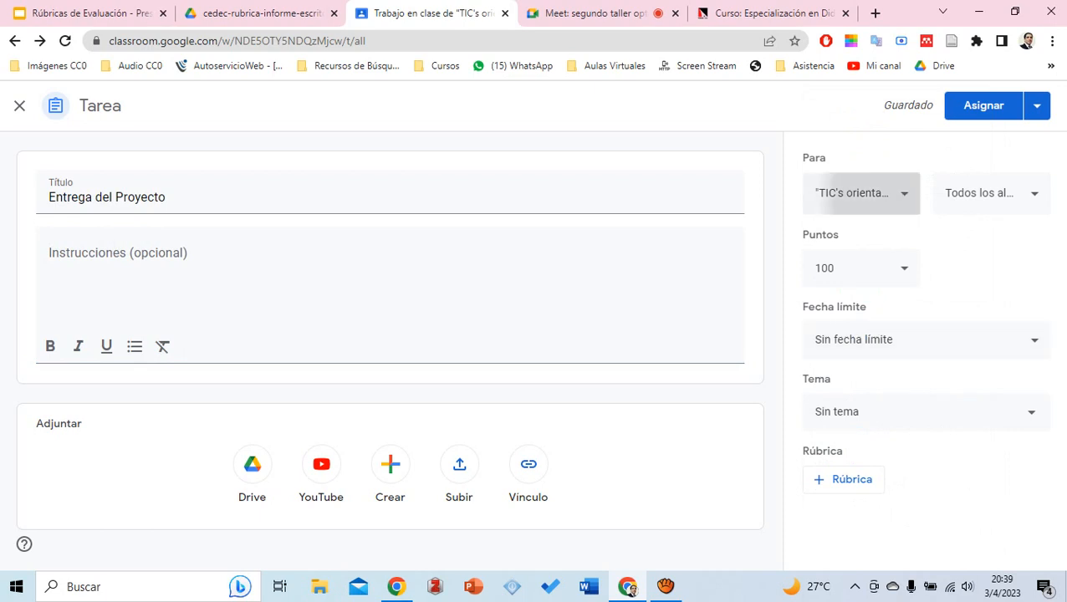
click(862, 193)
scroll(896, 219, down, 10)
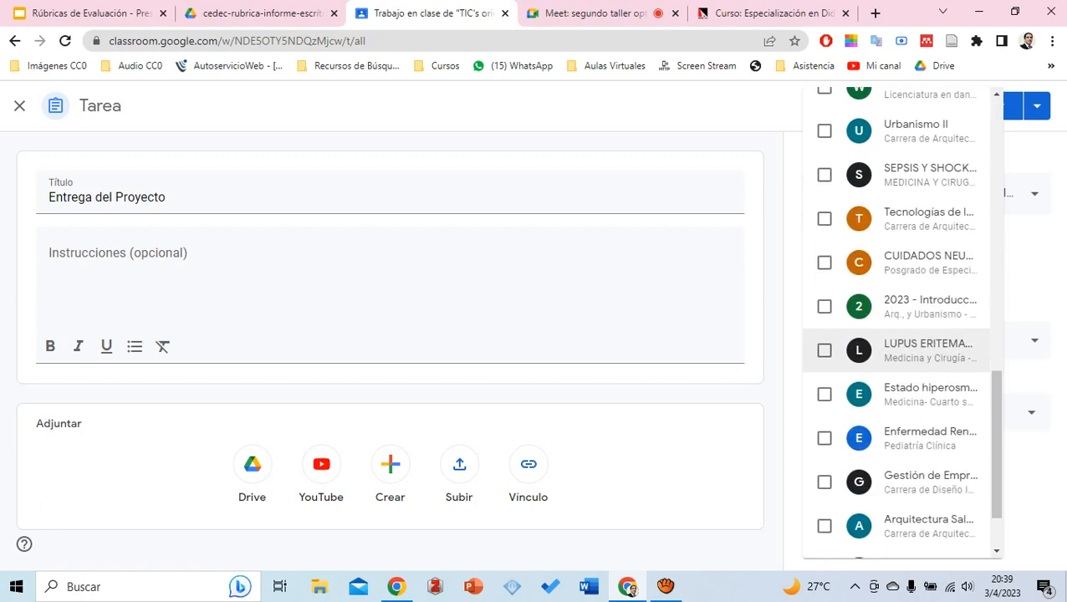
scroll(899, 322, up, 10)
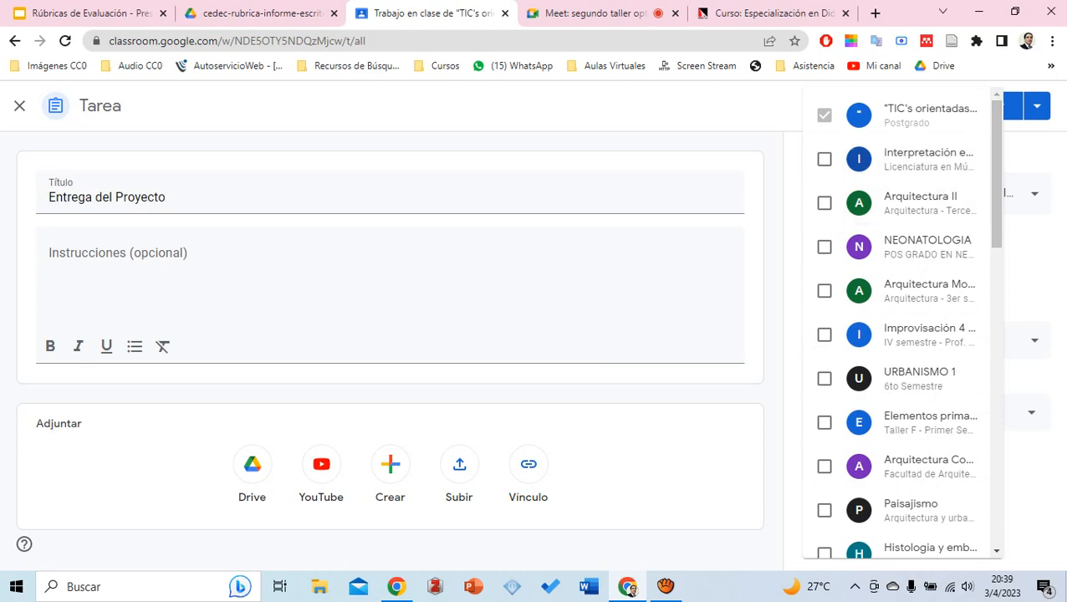
key(Escape)
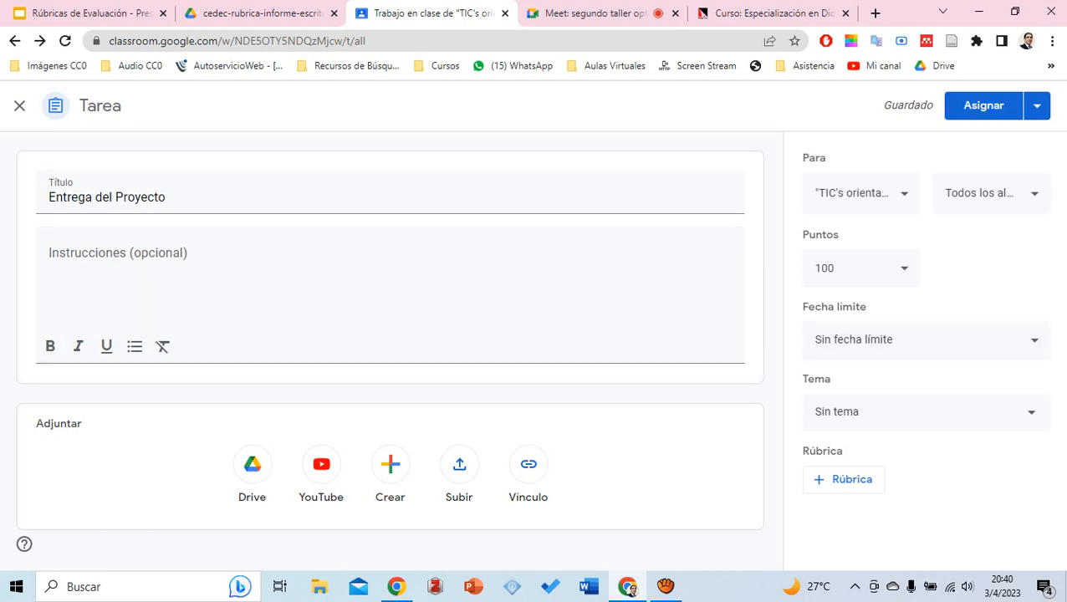
Review the criteria and level scores on page 2 of the written report rubric to work out the assignment's points
click(836, 267)
click(836, 268)
key(ctrl+1)
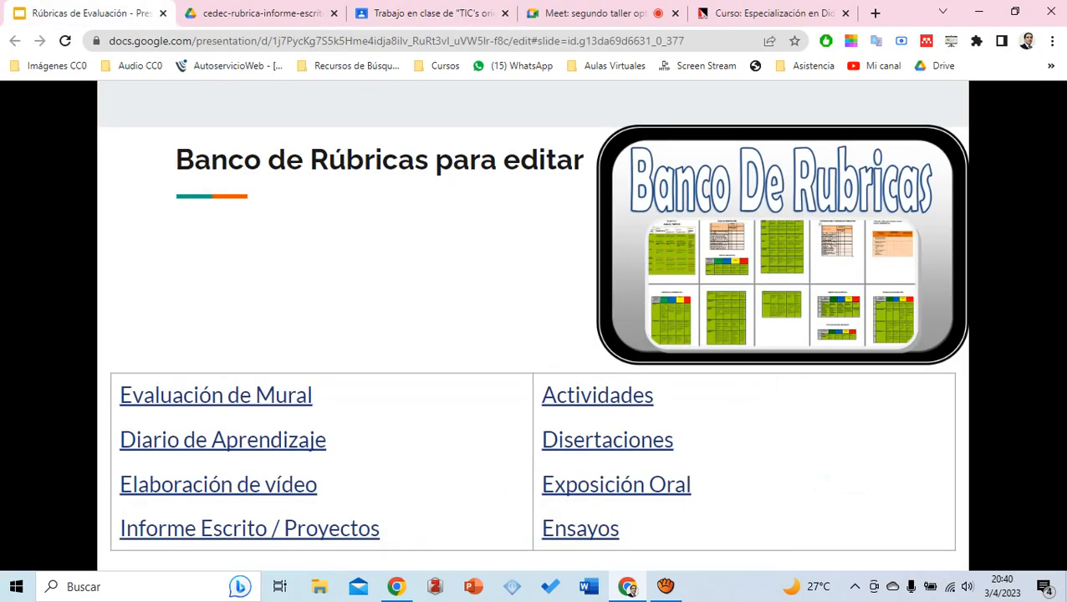
key(ctrl+Tab)
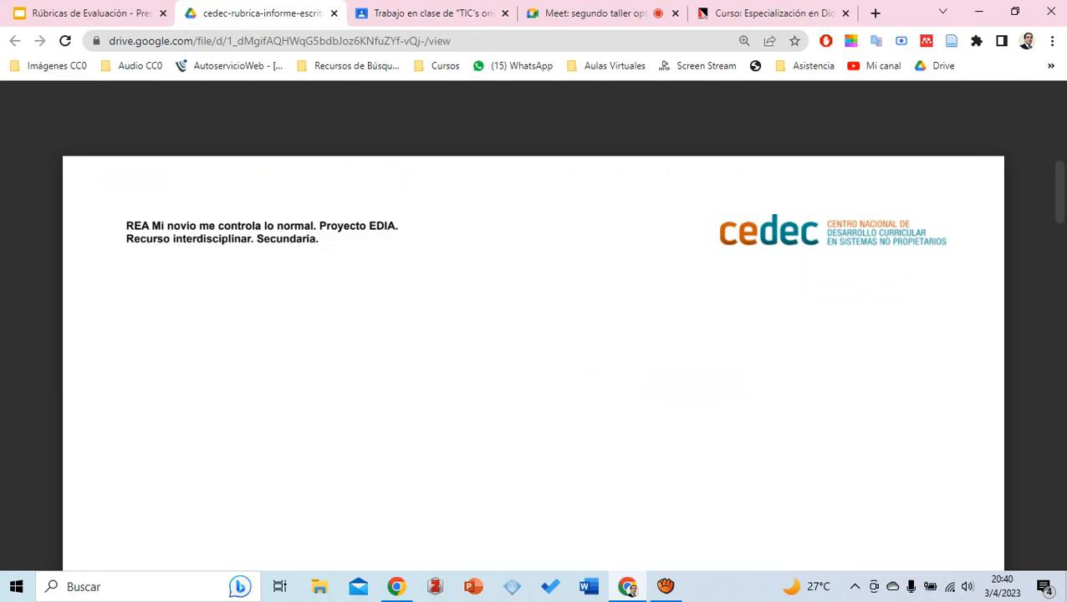
scroll(534, 335, down, 19)
scroll(534, 335, up, 1)
scroll(534, 335, down, 2)
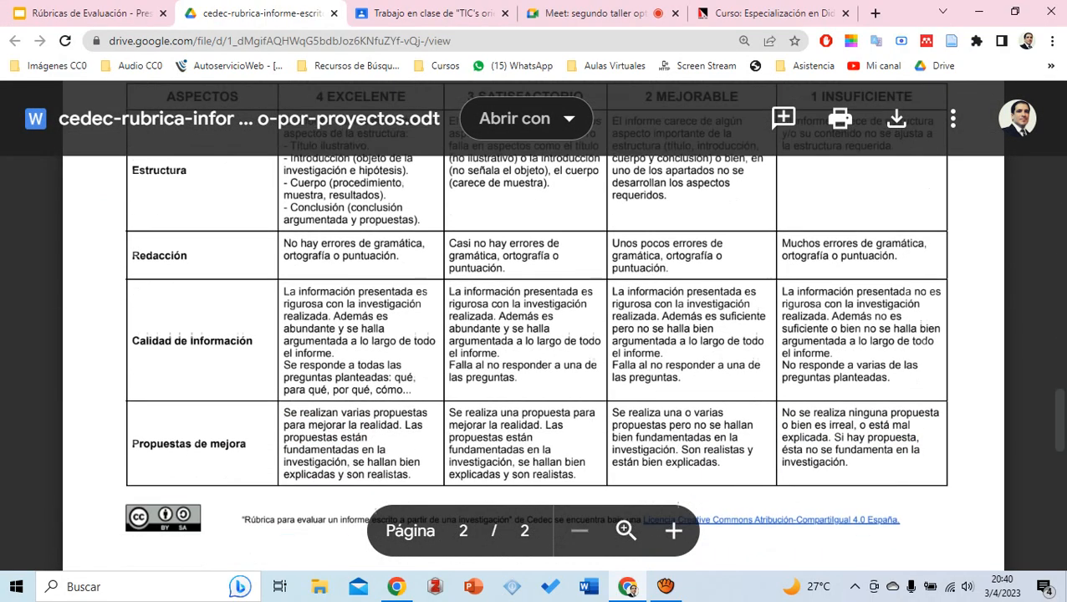
scroll(534, 334, up, 1)
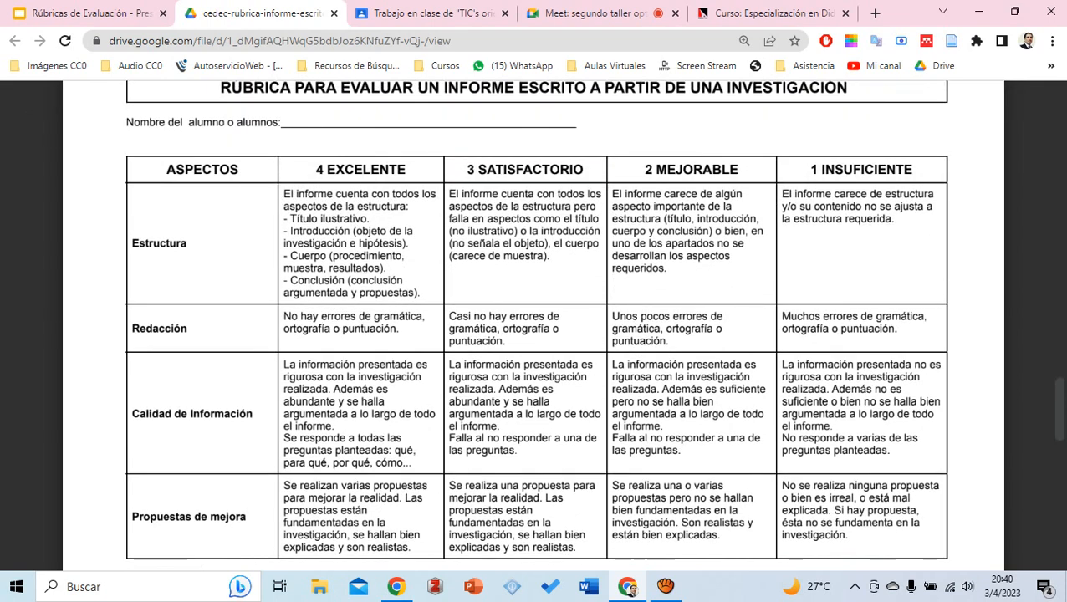
drag(282, 256, 253, 414)
click(253, 414)
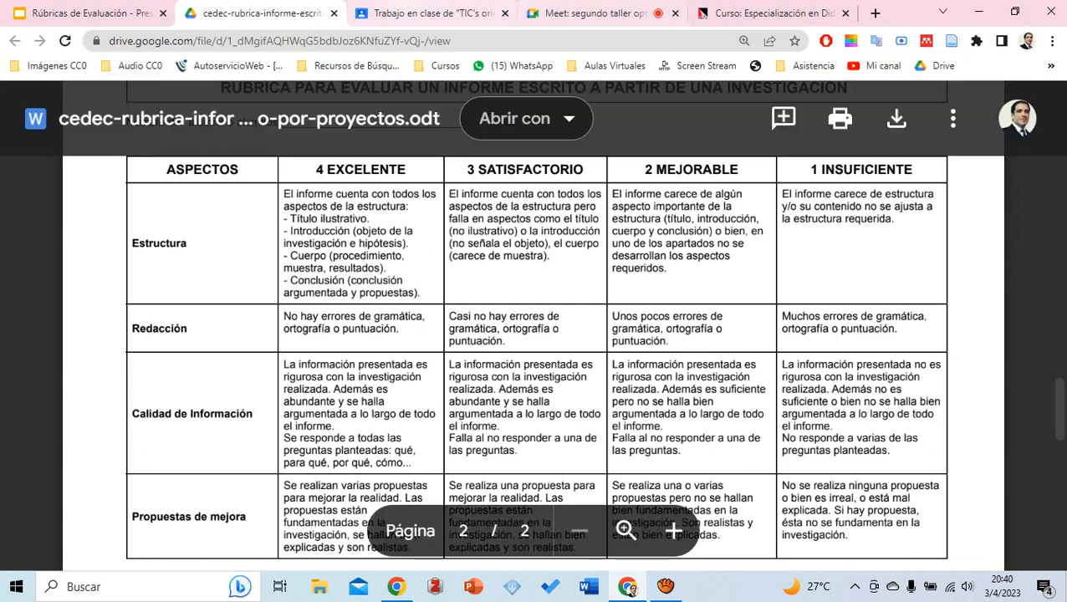
Set the assignment's points to 16
key(ctrl+Tab)
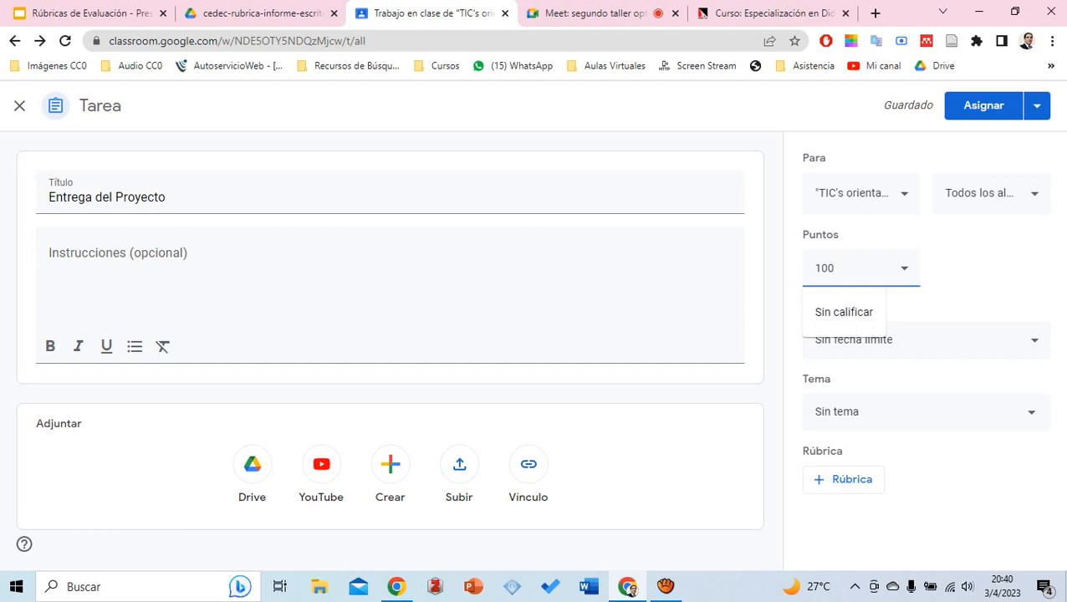
key(ctrl+a)
text(16)
key(Tab)
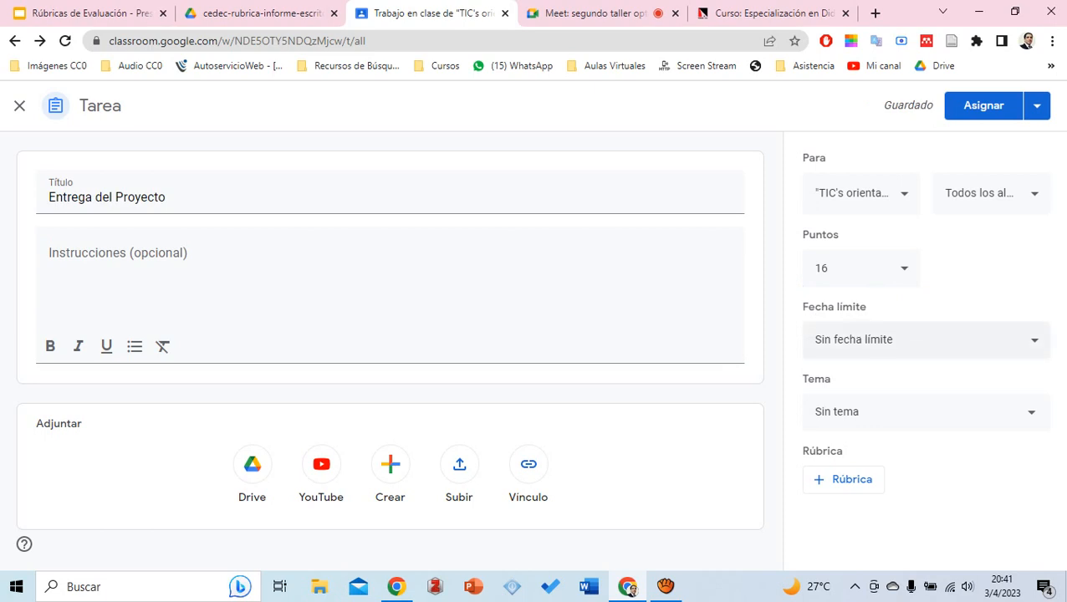
File the assignment under the Trabajos Prácticos topic, leaving it without a due date
key(Return)
key(Escape)
key(Tab)
click(856, 409)
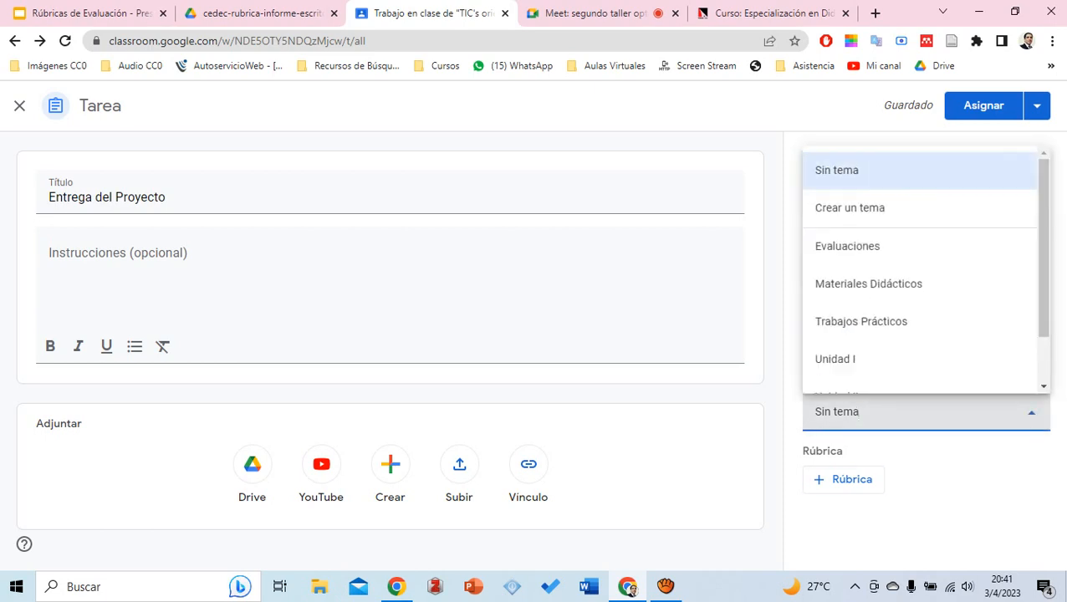
scroll(861, 284, down, 1)
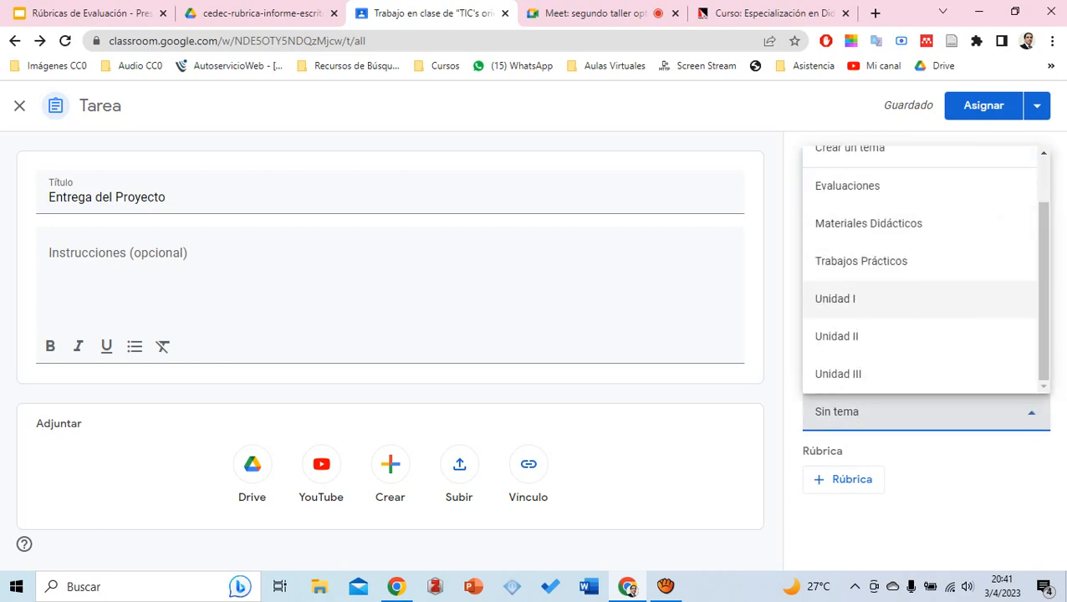
click(861, 268)
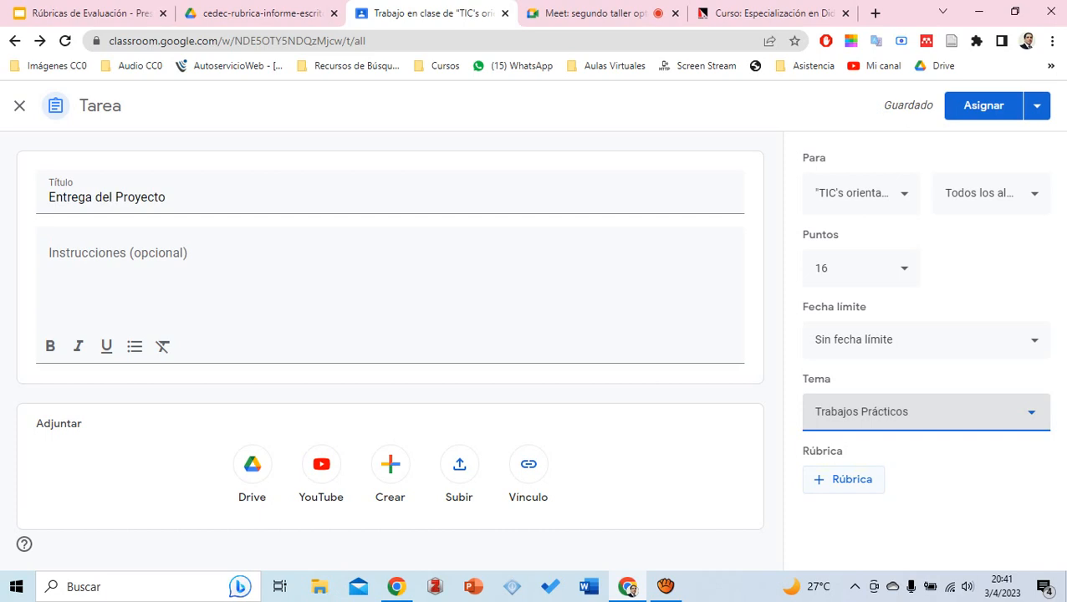
Start creating a new rubric for the Entrega del Proyecto assignment
click(844, 480)
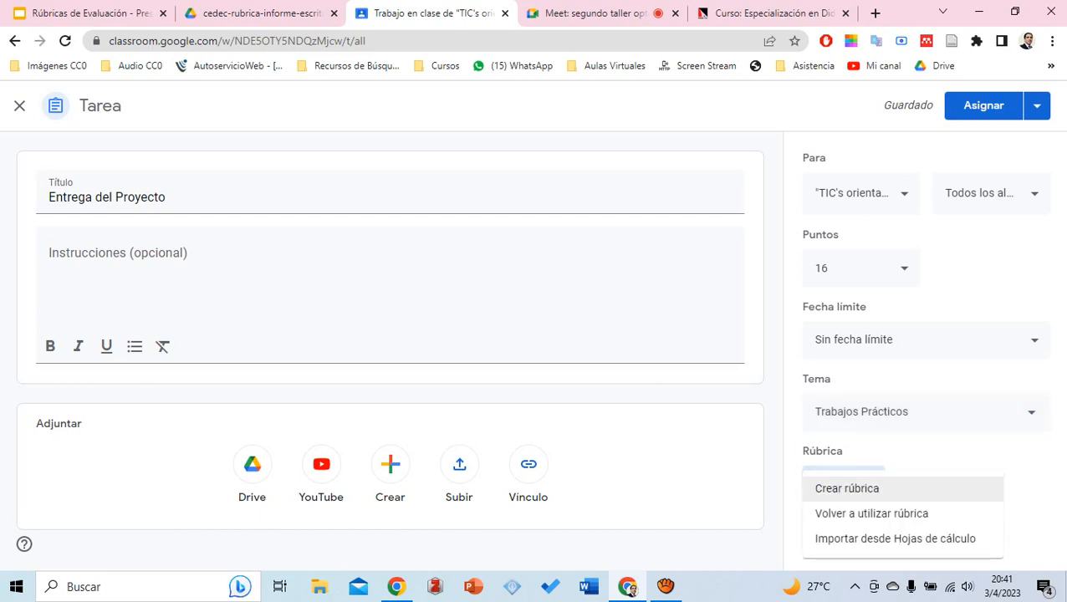
key(Down)
click(860, 489)
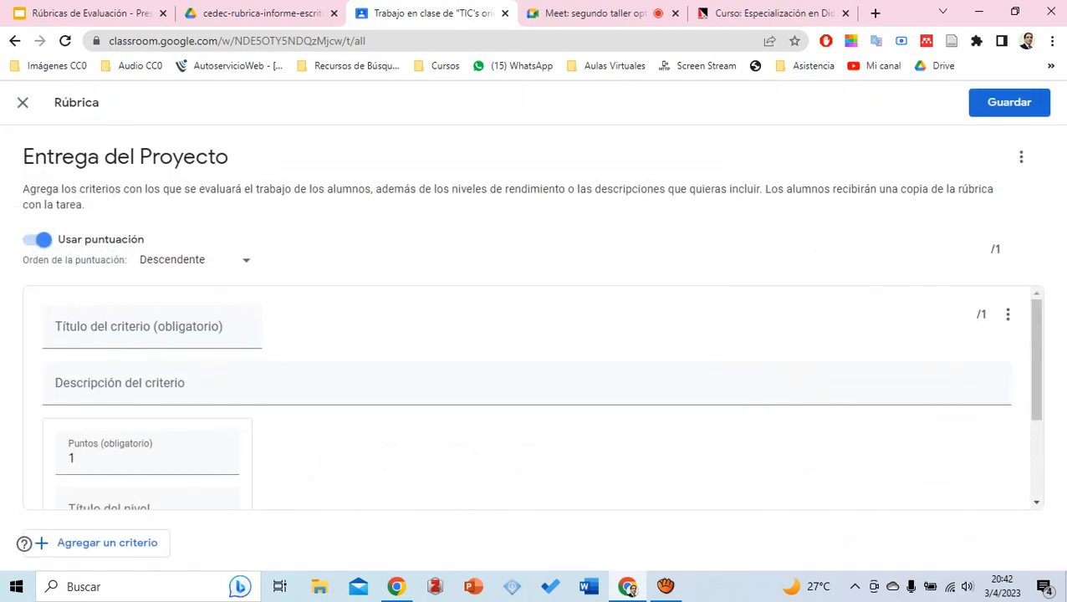
Examine the blank rubric's criterion fields and score order options, keeping the descending order
scroll(532, 402, down, 1)
scroll(532, 401, up, 1)
scroll(532, 401, down, 2)
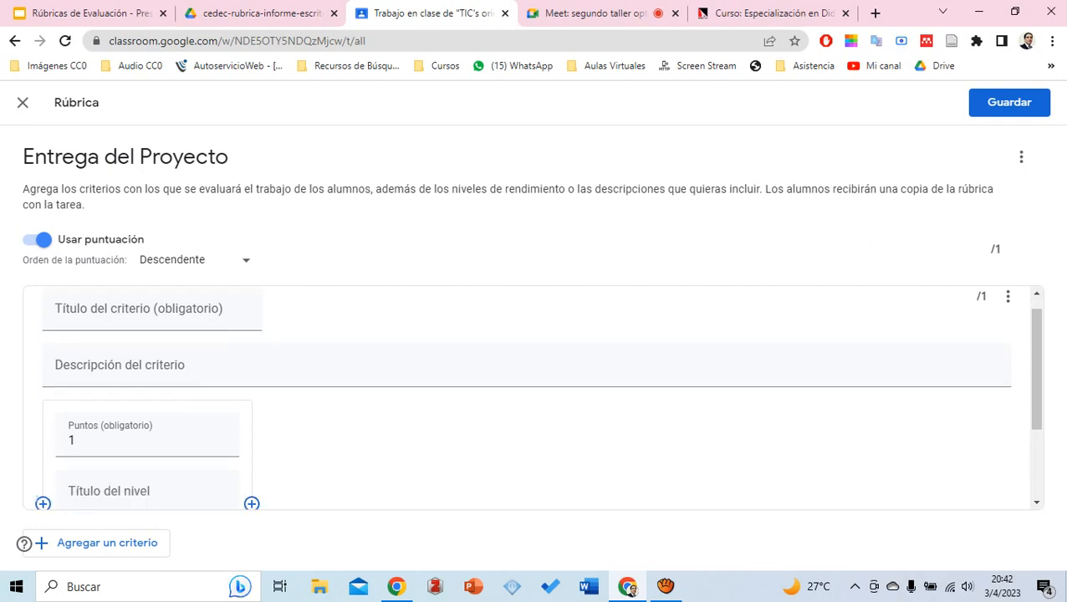
scroll(532, 401, up, 2)
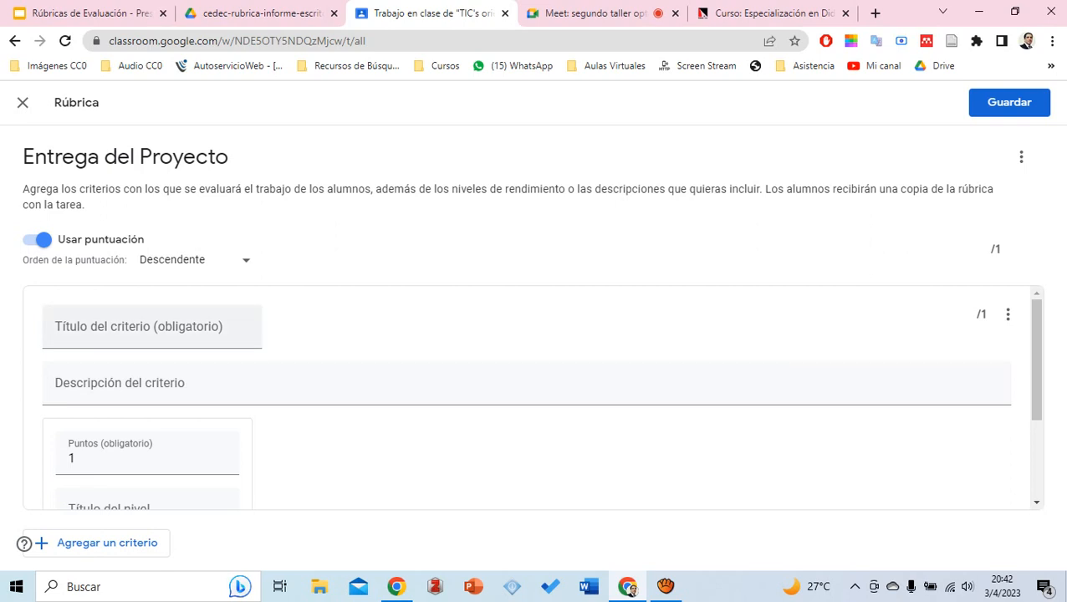
click(244, 260)
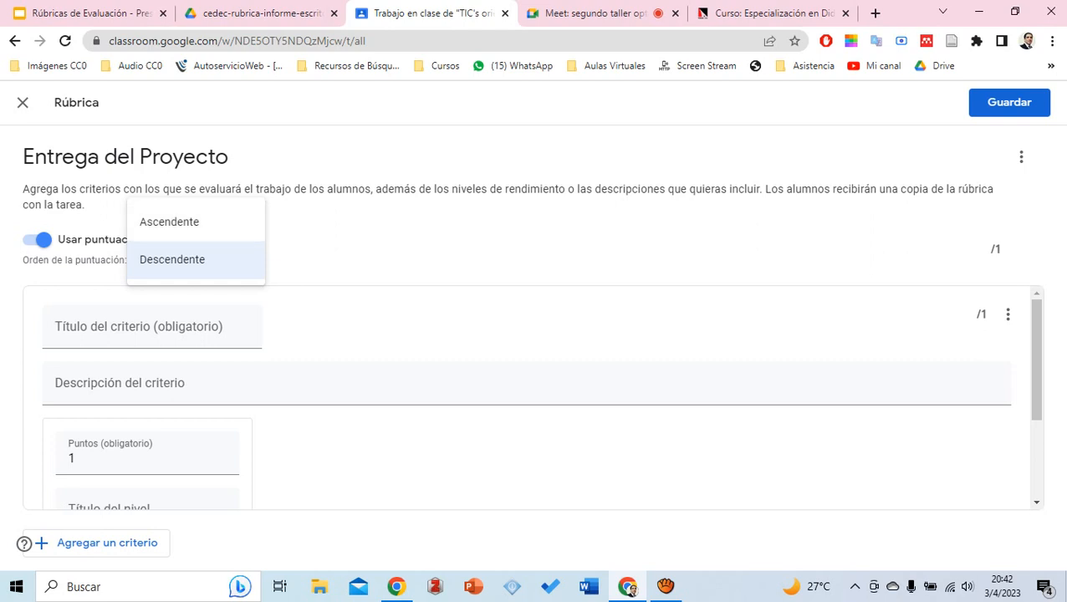
click(974, 313)
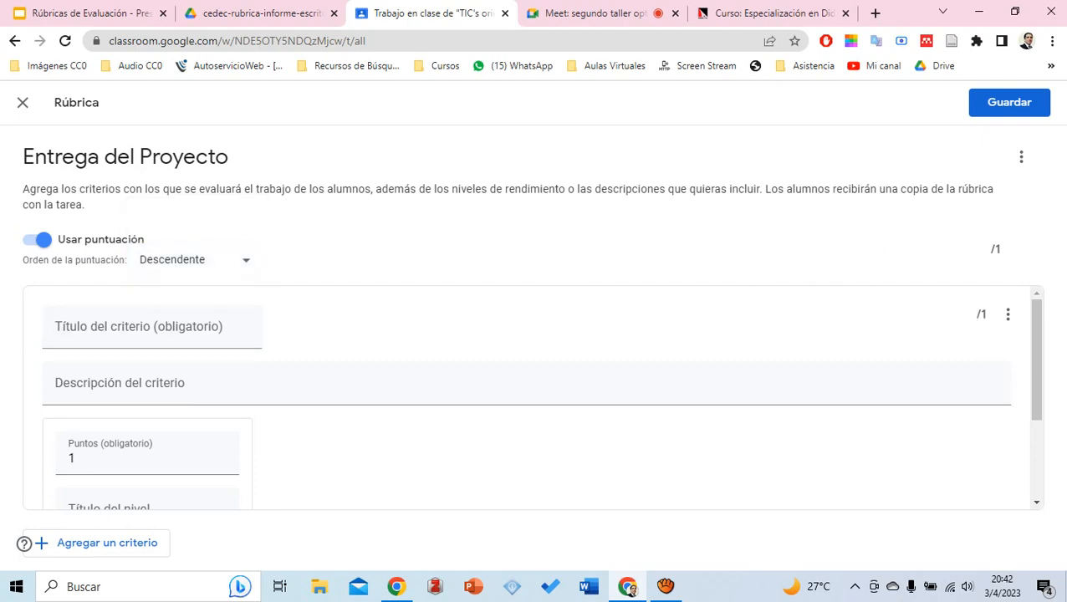
Check the first aspect in the written report rubric document and title the first criterion "Estructura"
key(ctrl+shift+Tab)
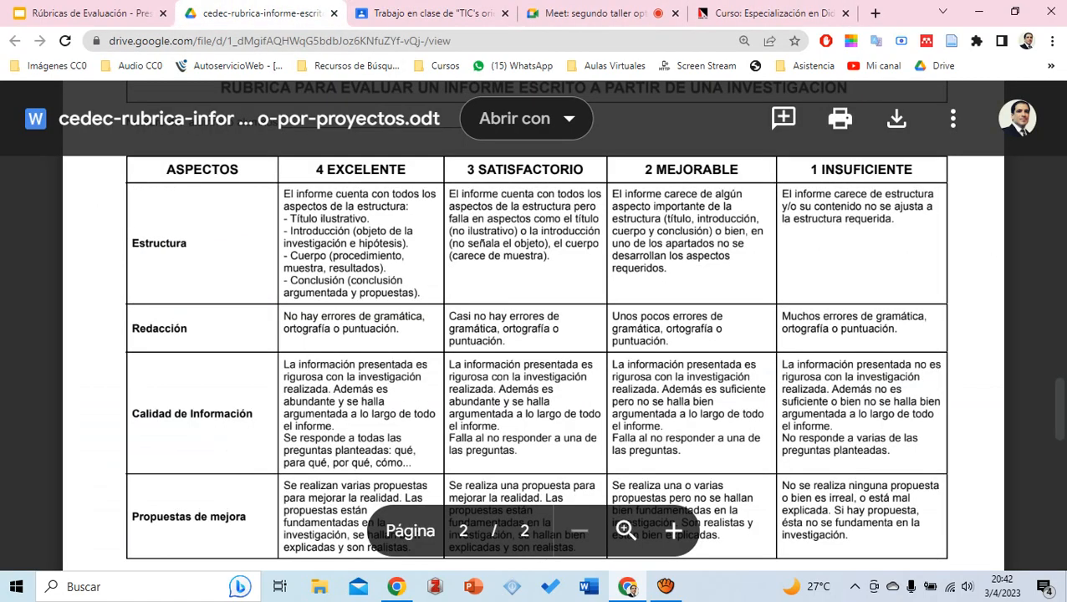
scroll(535, 360, up, 1)
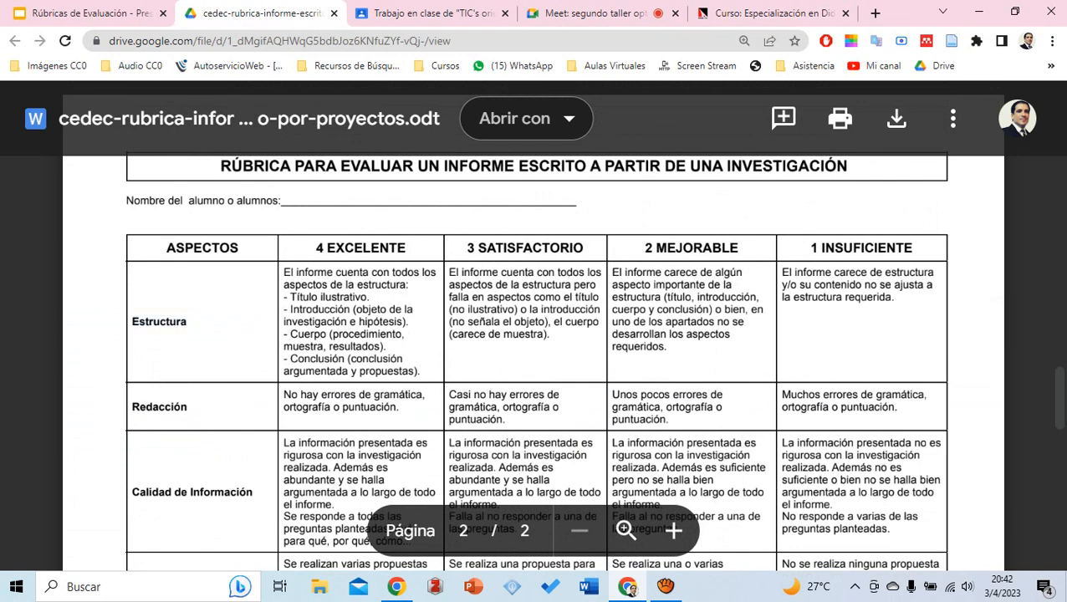
key(ctrl+Tab)
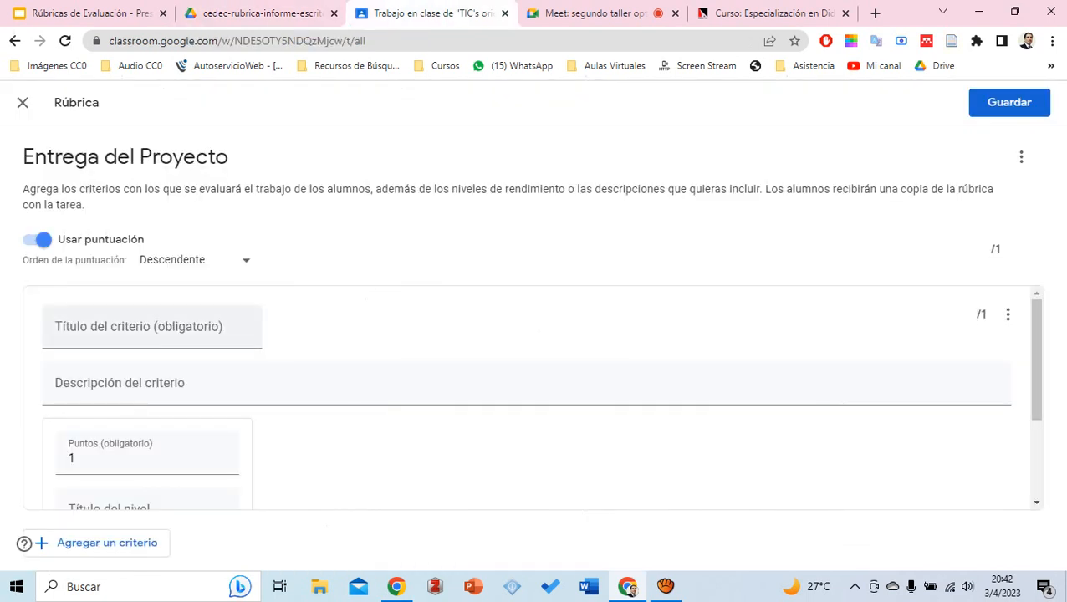
text(Estru)
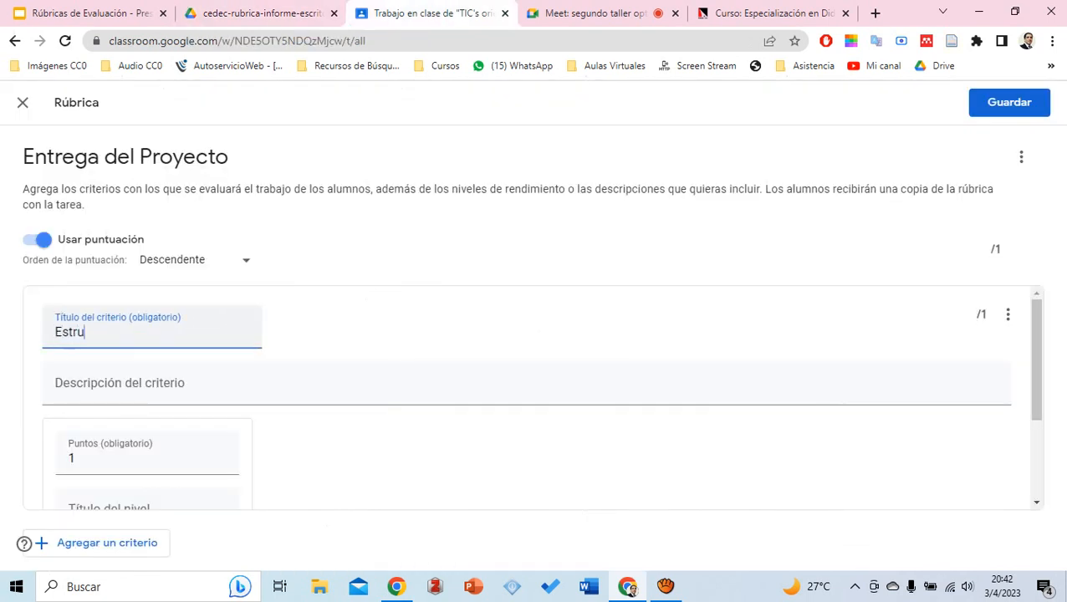
text(ctura)
key(Tab)
key(Tab)
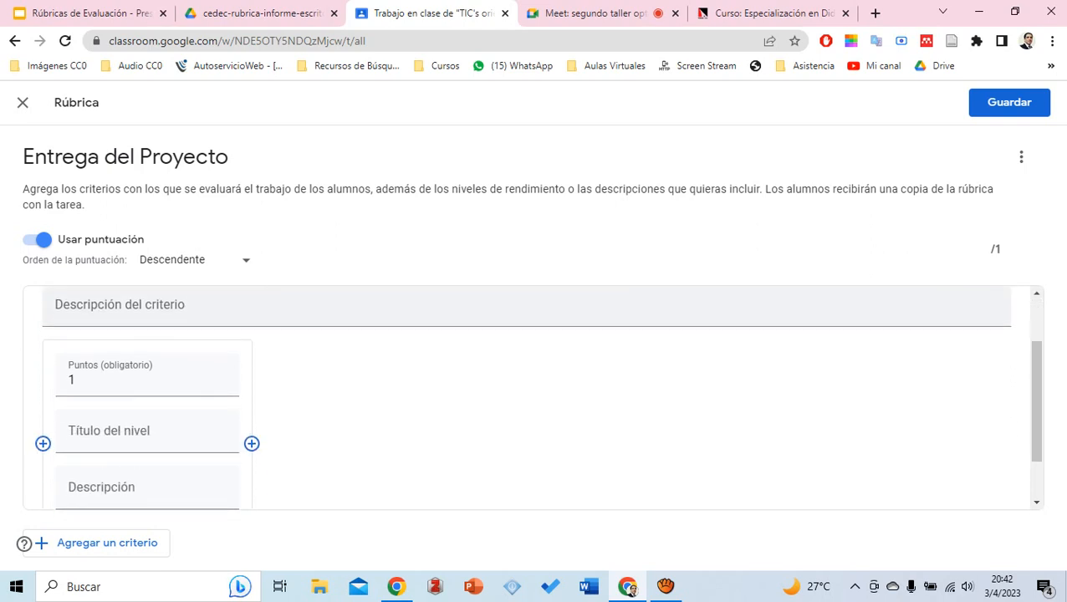
scroll(148, 375, down, 1)
scroll(147, 375, up, 2)
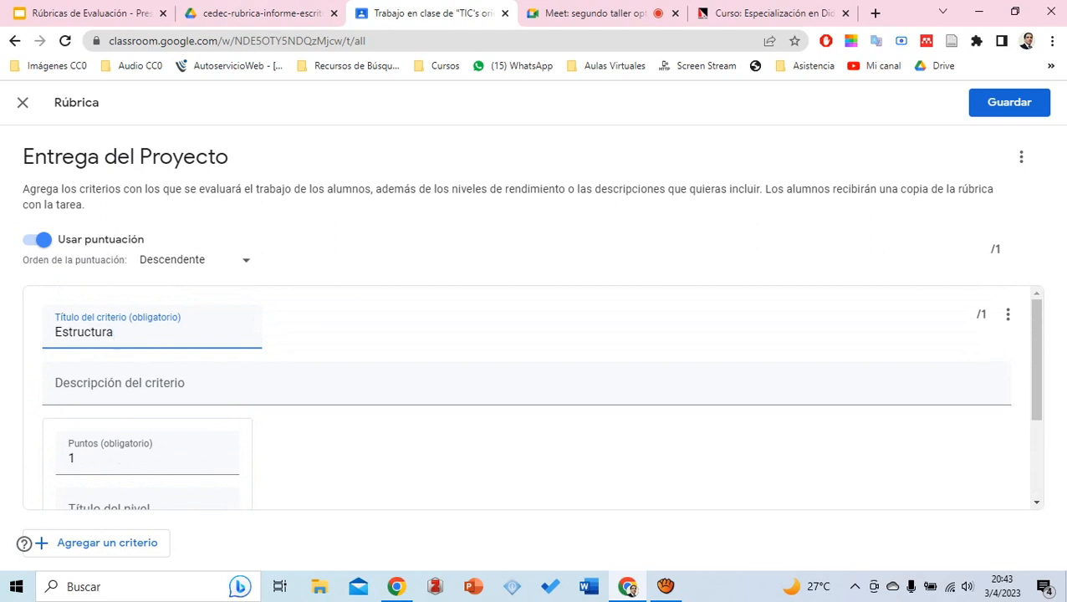
Describe the Estructura criterion as "Se refiere a los elementos constitutivos del trabajo final"
key(Tab)
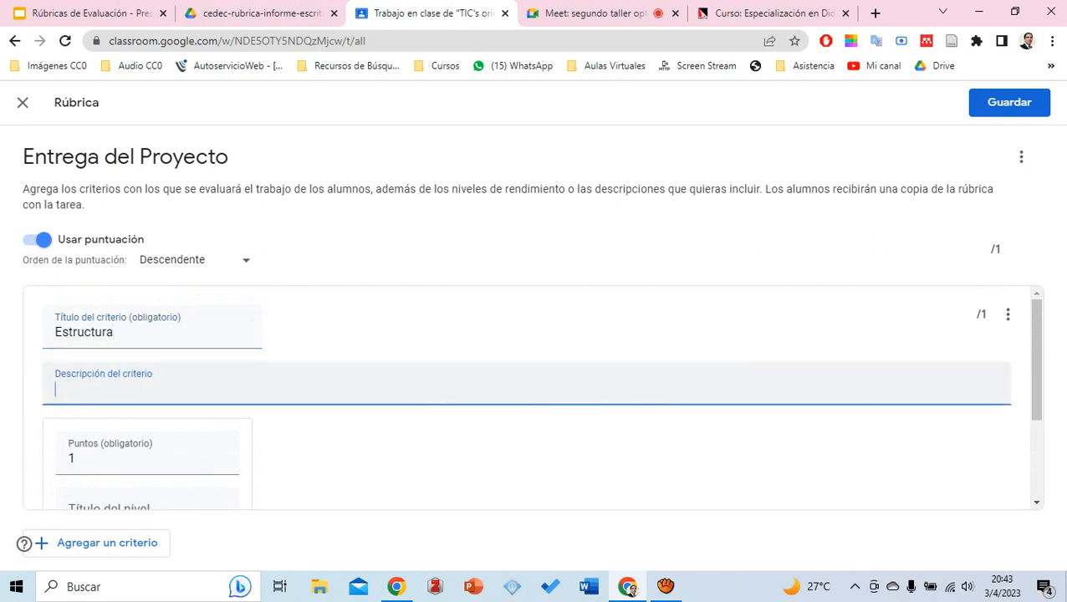
text(Se refierer)
key(ctrl+shift+Tab)
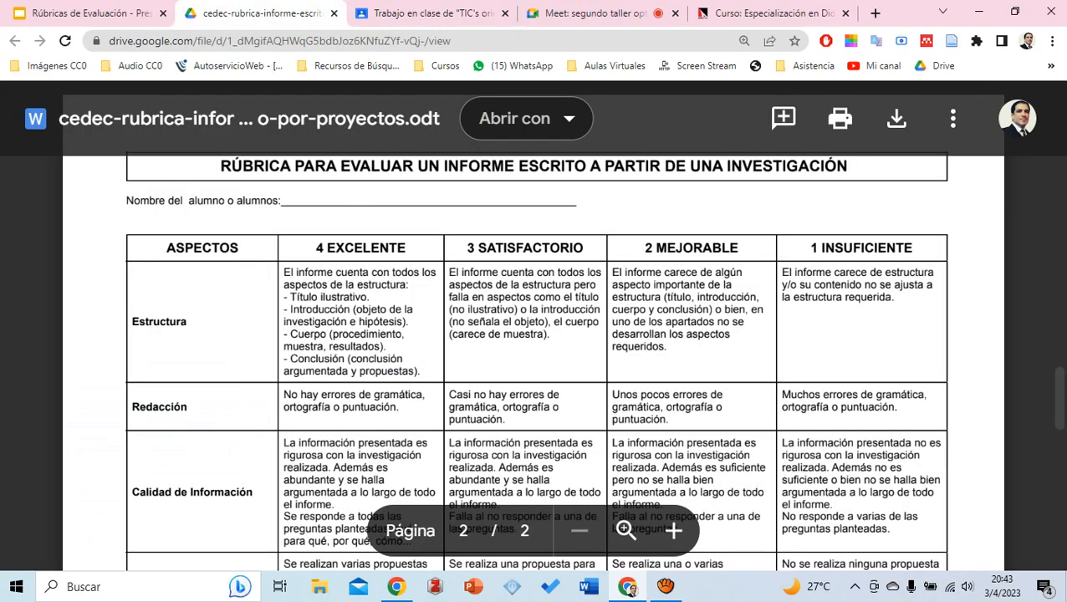
key(ctrl+Tab)
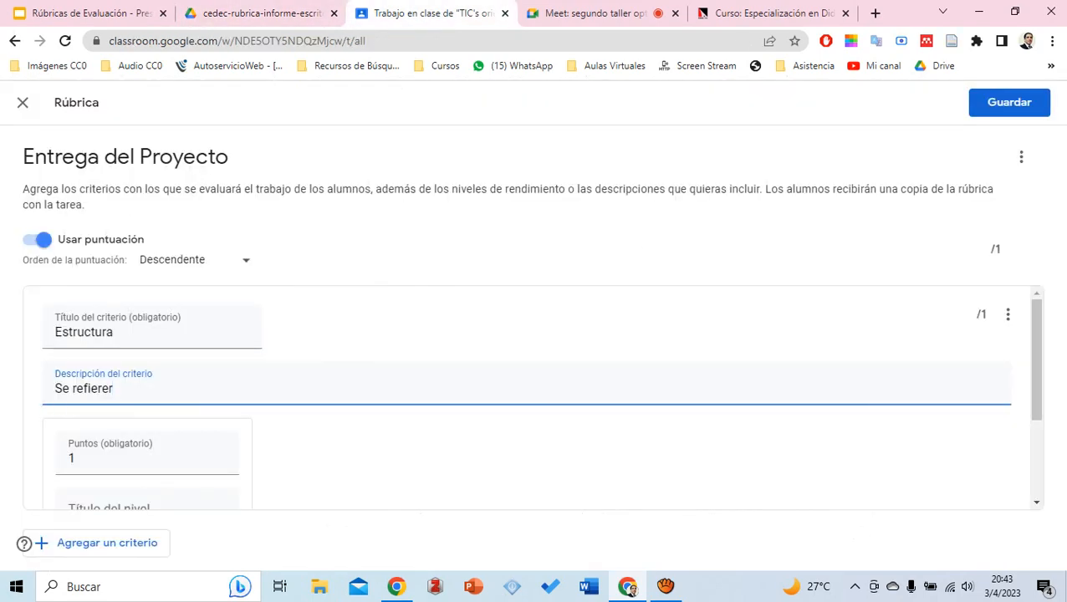
text(a los elementos constitut)
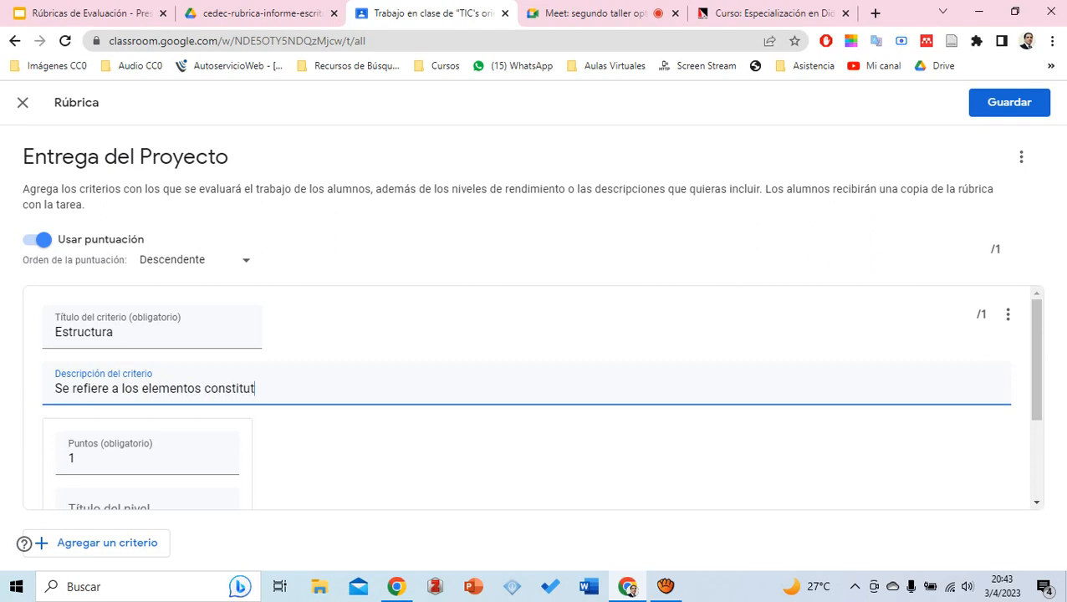
text(ivos del trabajo final)
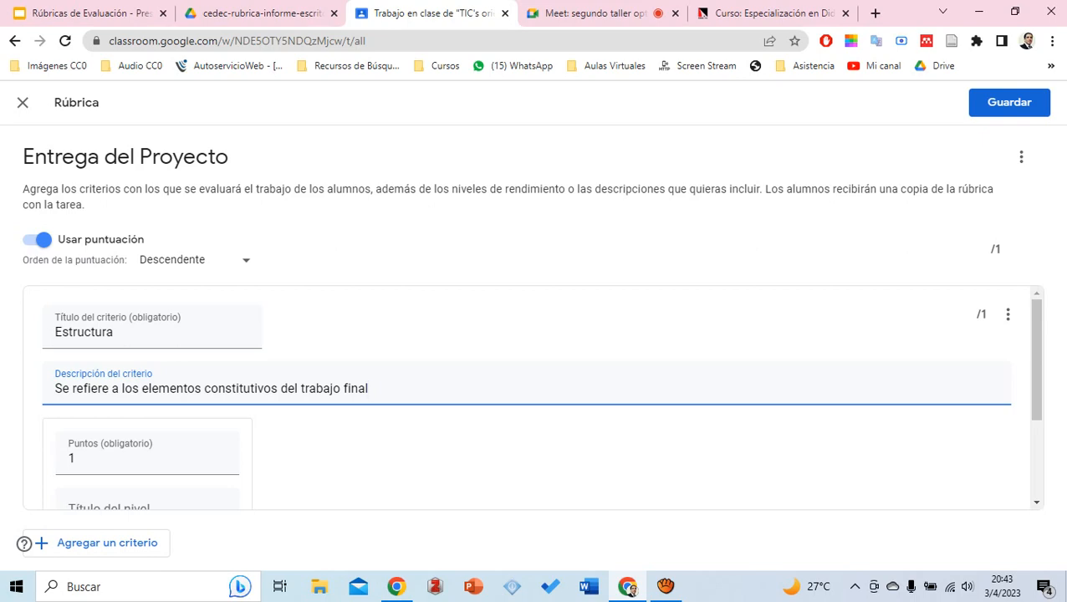
click(601, 13)
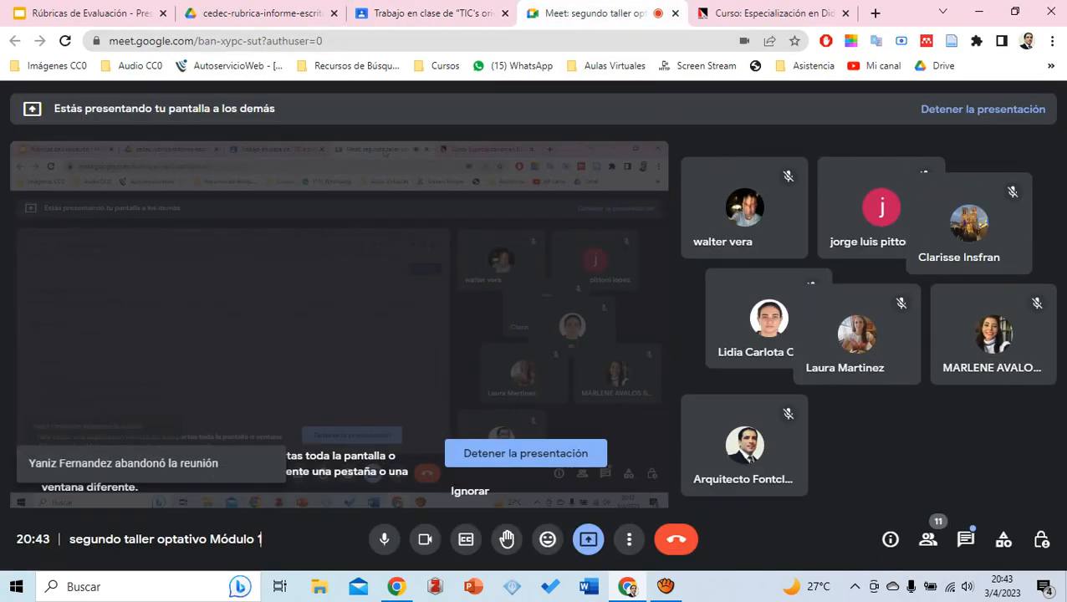
key(ctrl+shift+Tab)
key(ctrl+shift+Tab)
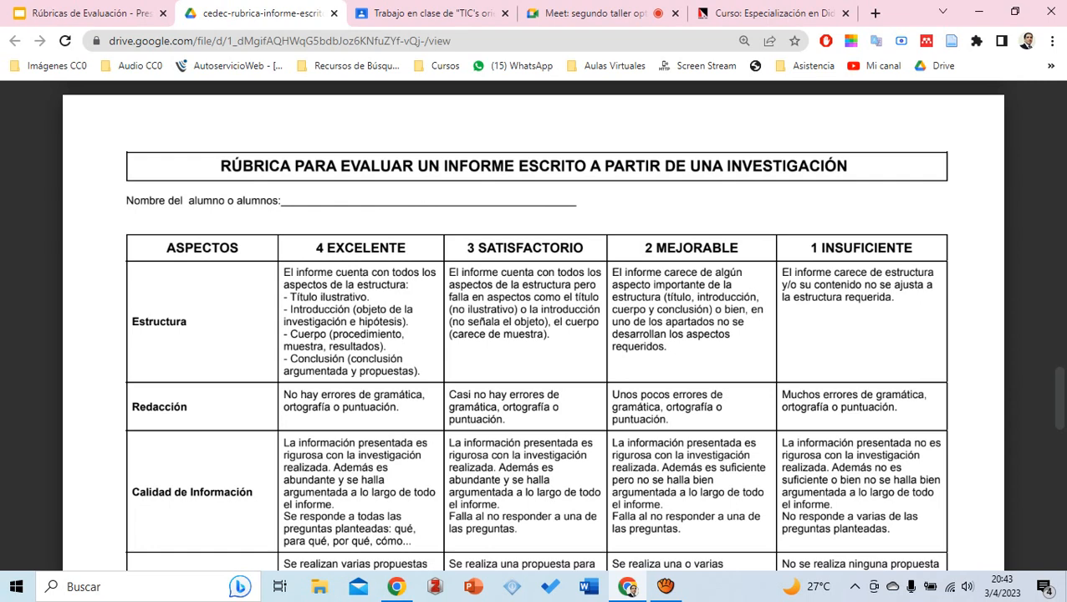
key(ctrl+shift+Tab)
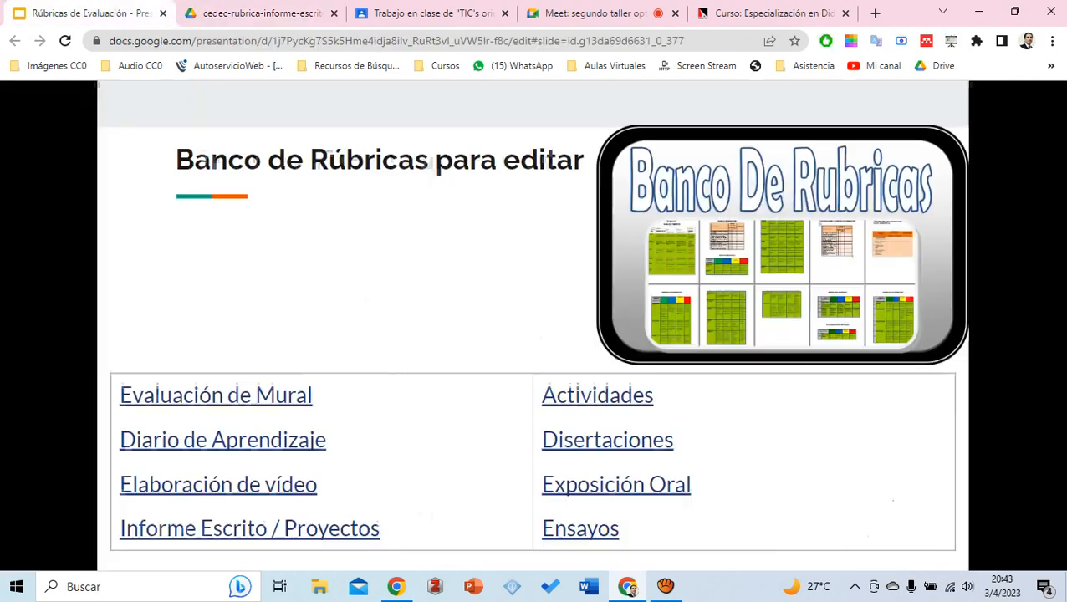
key(ctrl+Tab)
key(ctrl+Tab)
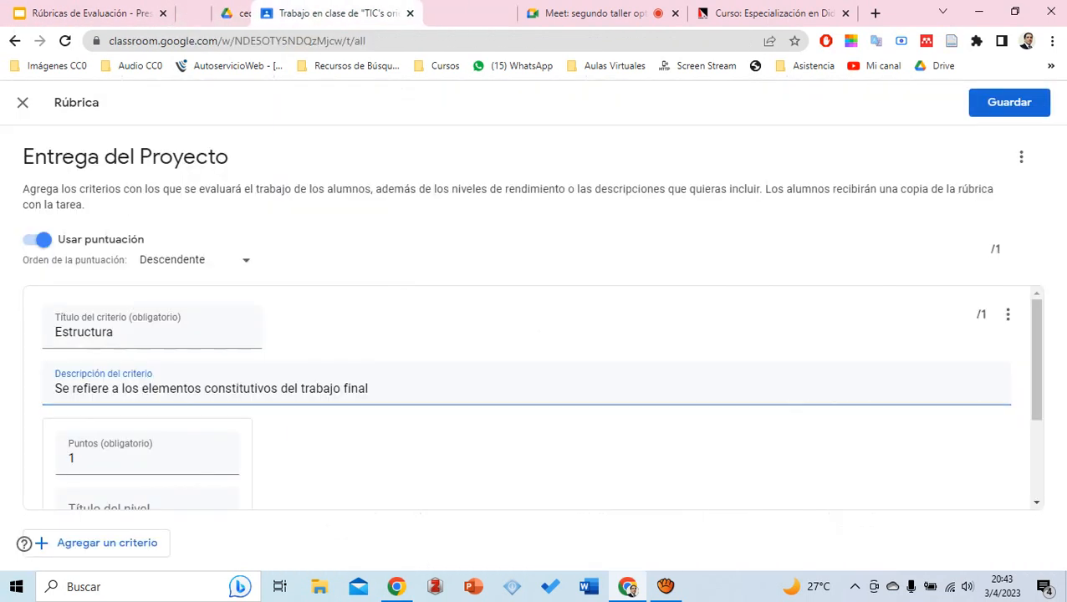
Reorder the browser tabs so the Classroom rubric comes directly before the rubric document
key(ctrl+shift+Page_Up)
key(ctrl+shift+Page_Up)
drag(172, 13, 259, 14)
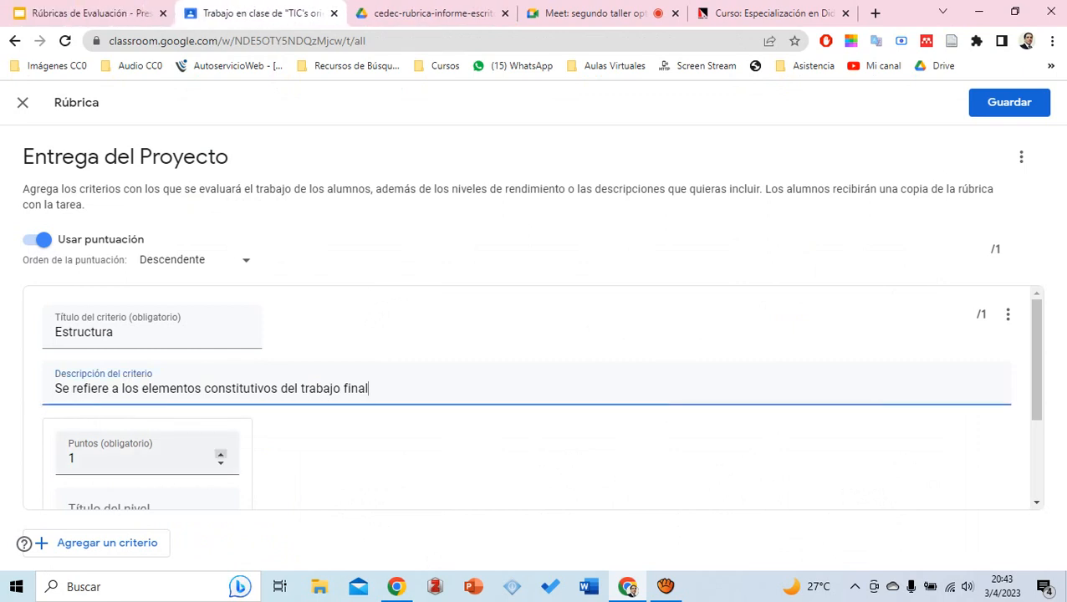
Set the first level of the Estructura criterion to 4 points and title it "Excelente"
click(221, 454)
click(220, 454)
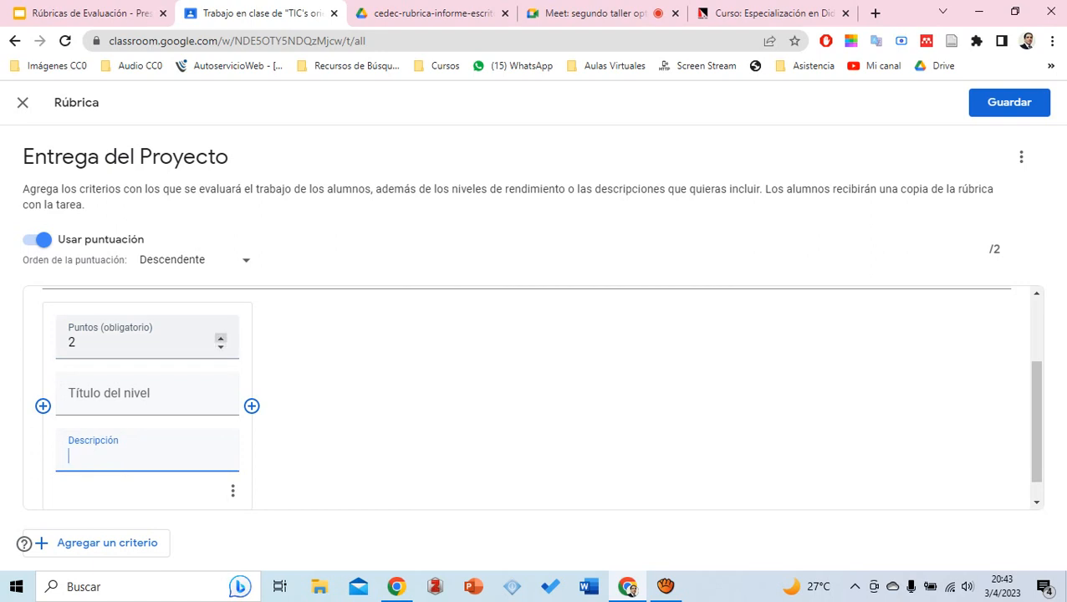
click(221, 338)
click(221, 338)
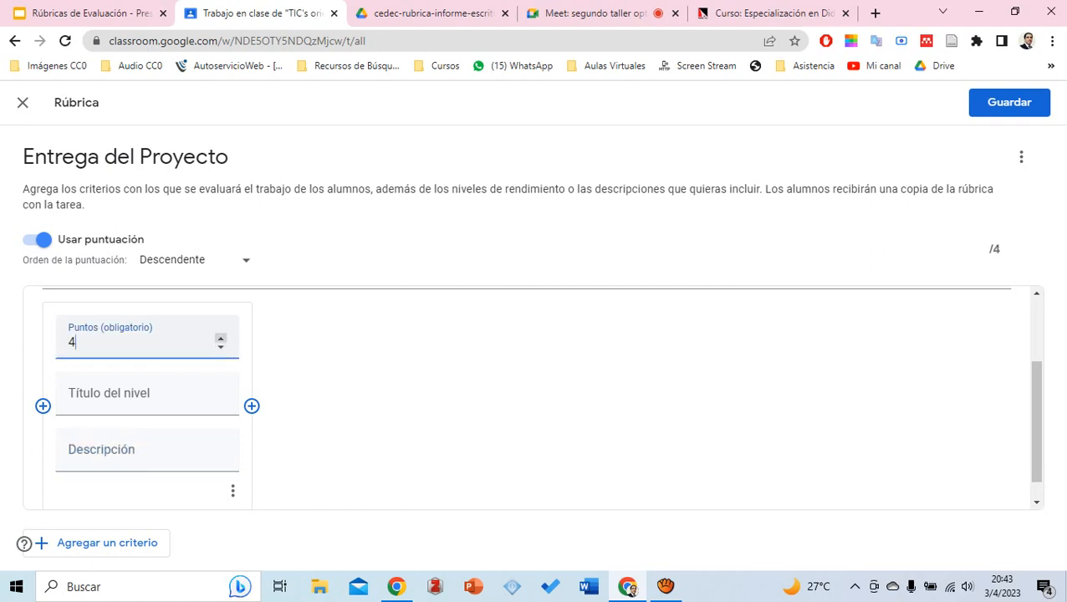
key(Tab)
text(Excelente)
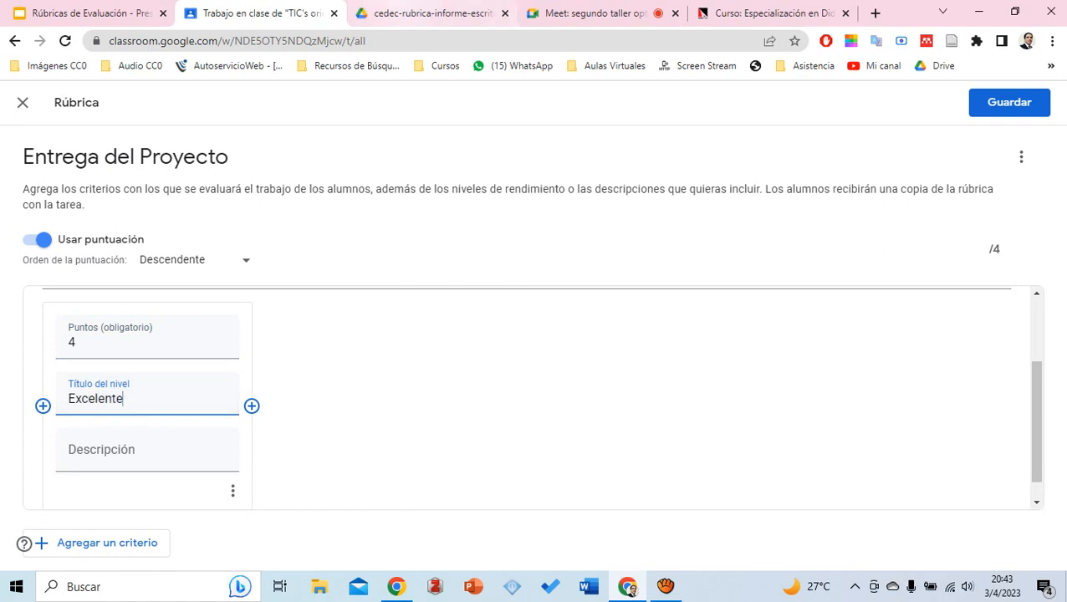
Copy the Estructura text for 4 Excelente from the rubric document into the Excelente level's description
key(ctrl+Tab)
drag(283, 272, 420, 370)
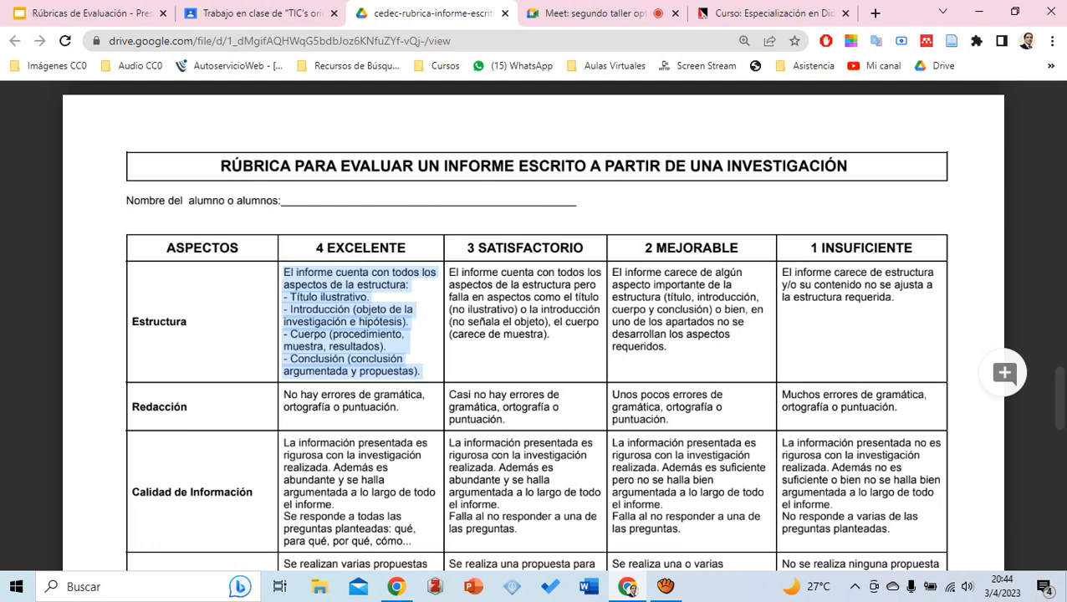
key(ctrl+shift+Tab)
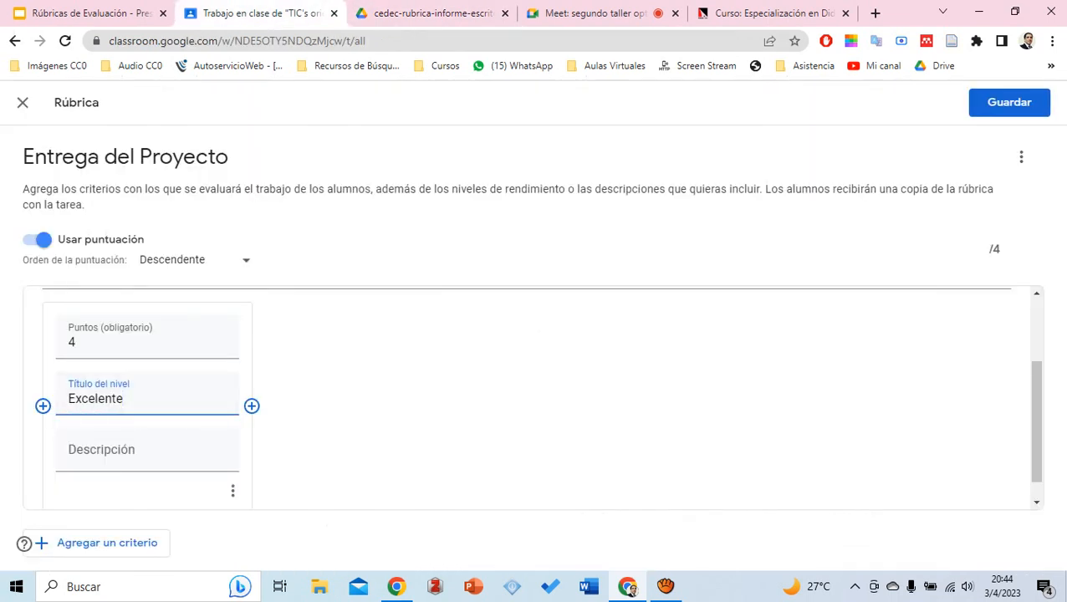
key(Tab)
key(ctrl+v)
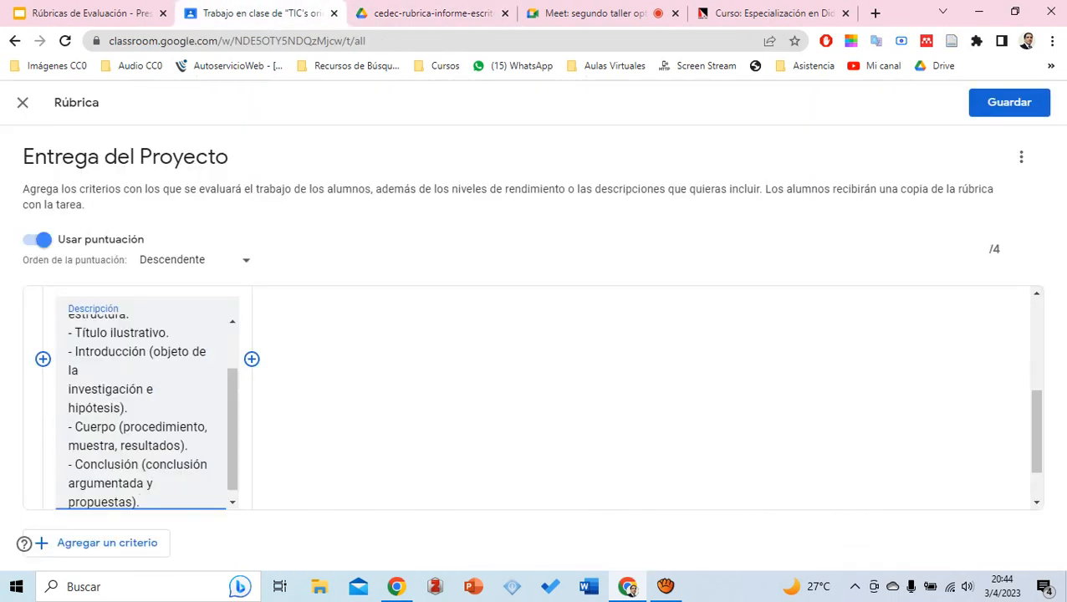
scroll(148, 410, up, 1)
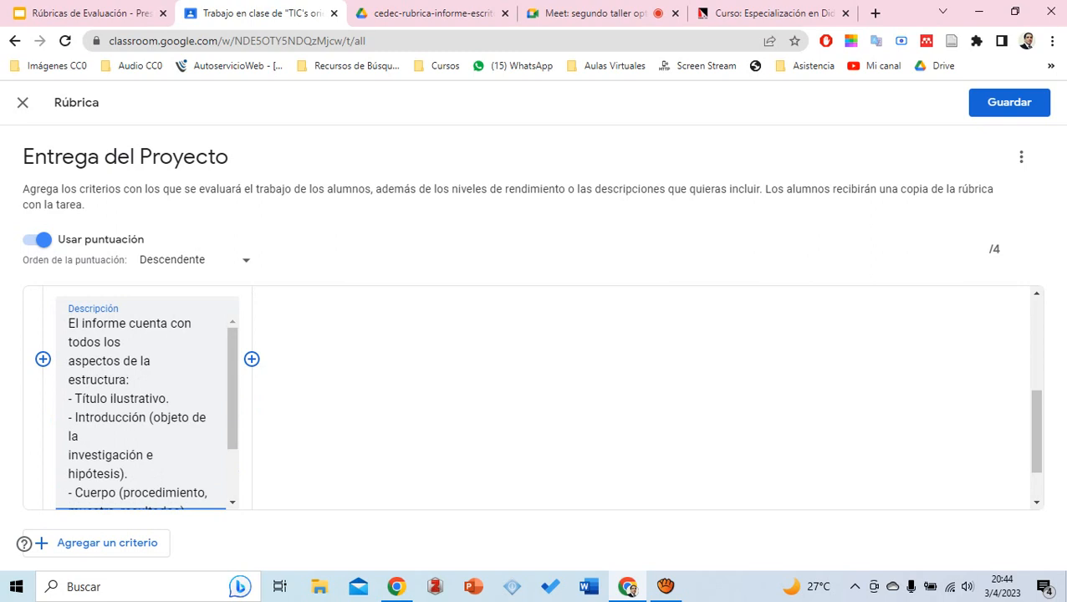
Add a second level after Excelente in the Estructura criterion, worth 3 points and titled "Satisfactorio"
scroll(147, 402, up, 2)
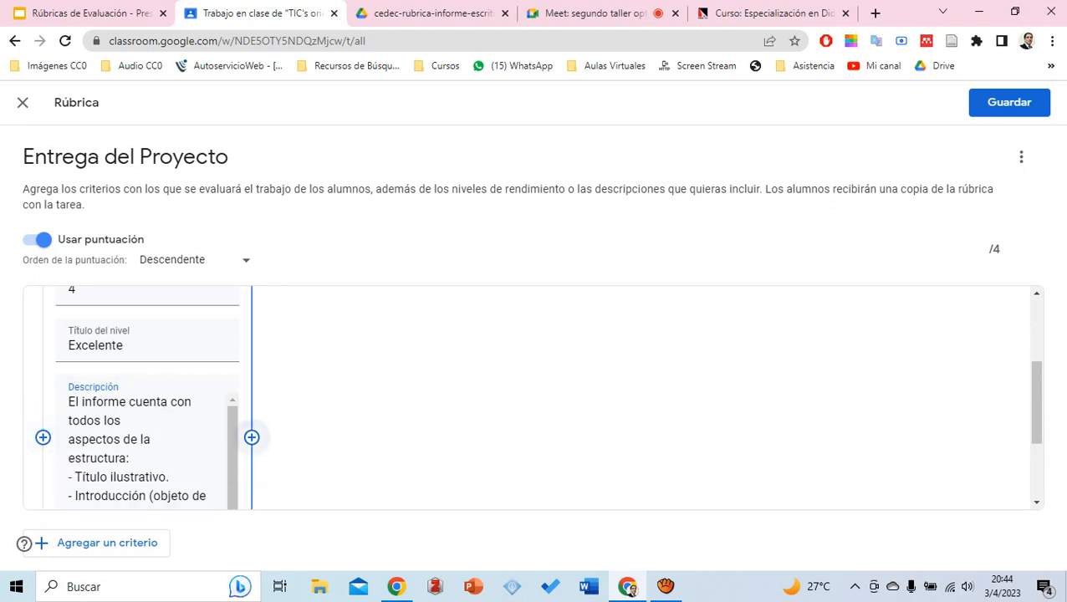
click(252, 437)
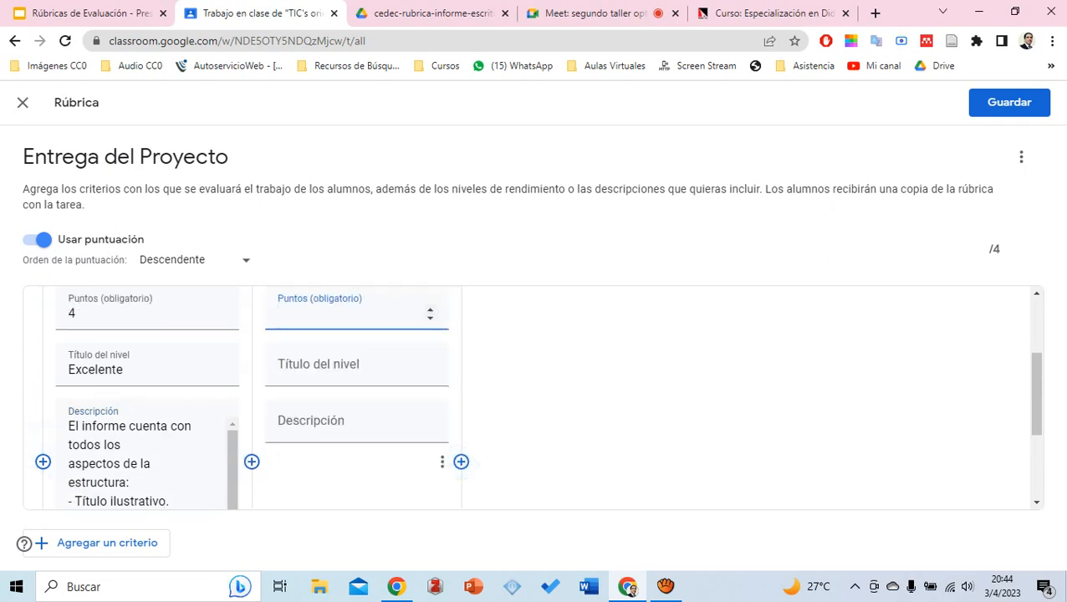
key(ctrl+Tab)
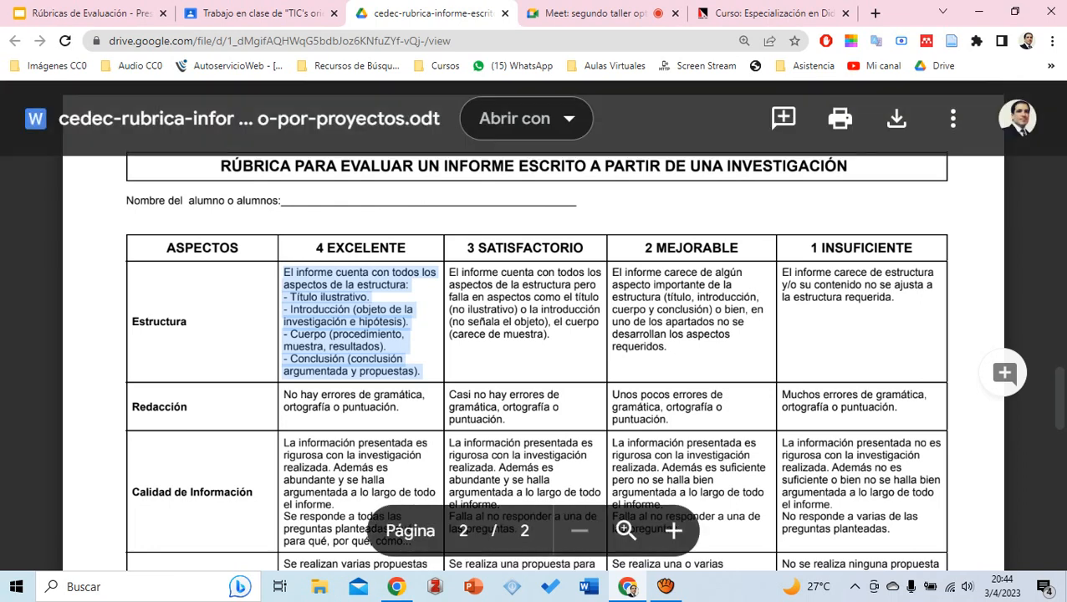
key(ctrl+shift+Tab)
text(3)
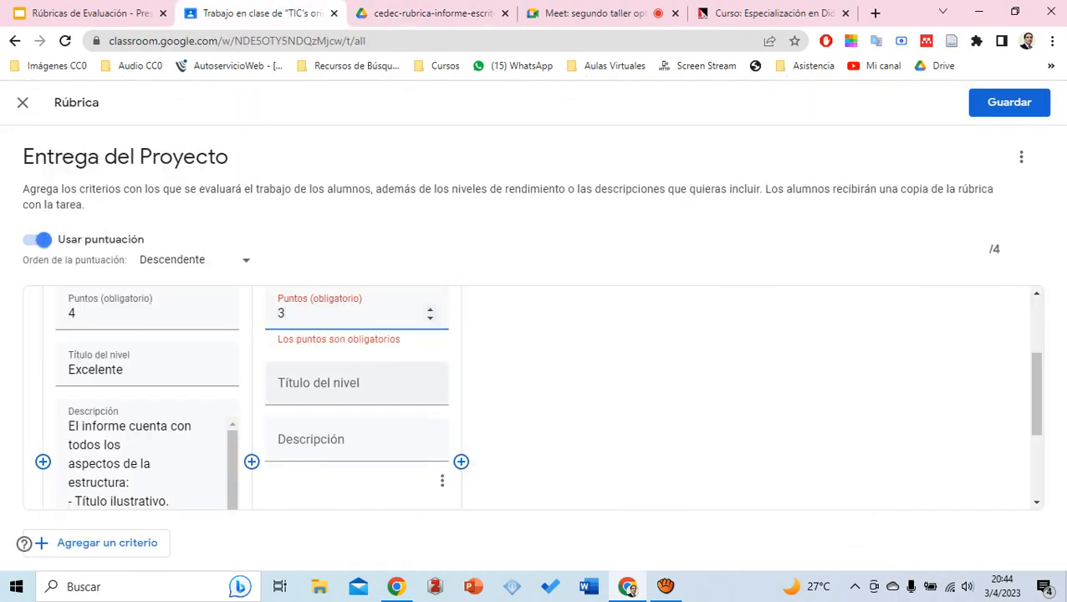
key(Tab)
text(sati)
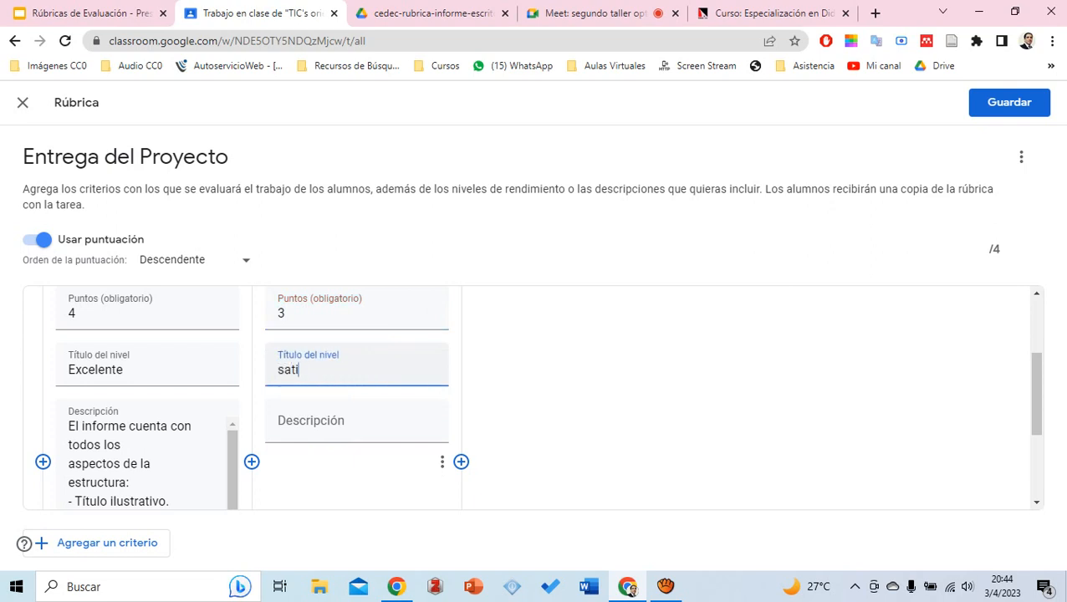
text(sfactorio)
key(Left)
key(Left)
key(Left)
key(Left)
key(BackSpace)
text(S)
Copy the Estructura text for 3 Satisfactorio from the rubric document into the Satisfactorio level's description
key(ctrl+Tab)
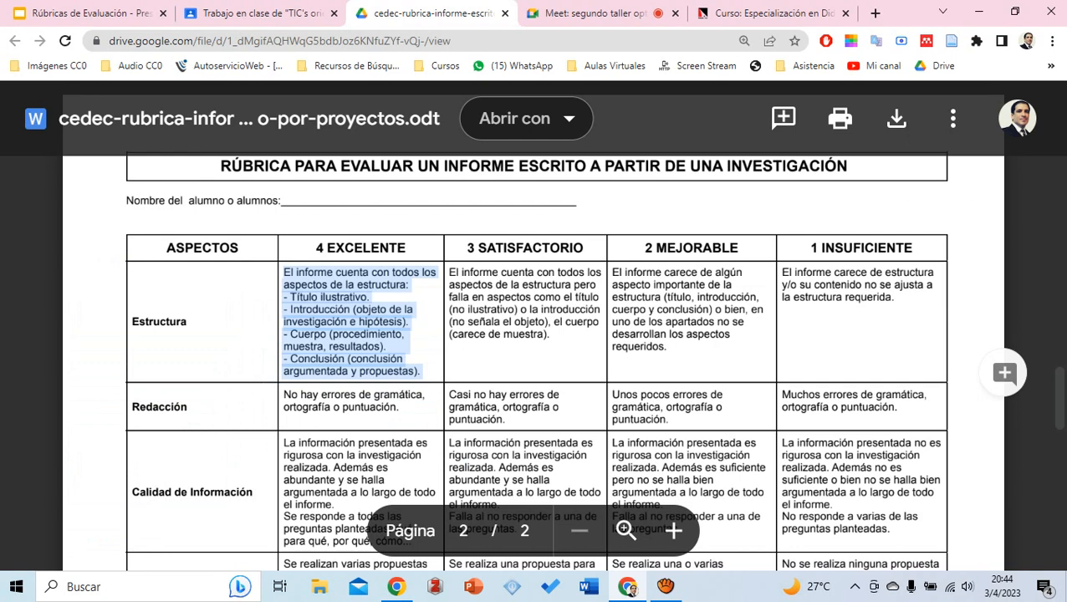
drag(449, 273, 552, 335)
key(ctrl+c)
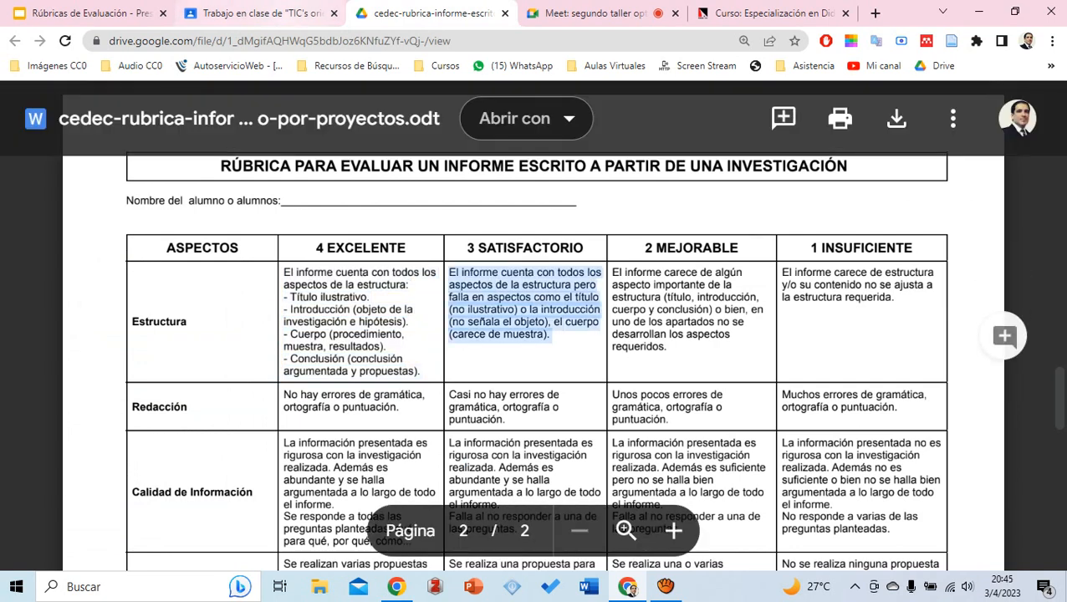
key(ctrl+shift+Tab)
key(Tab)
key(ctrl+v)
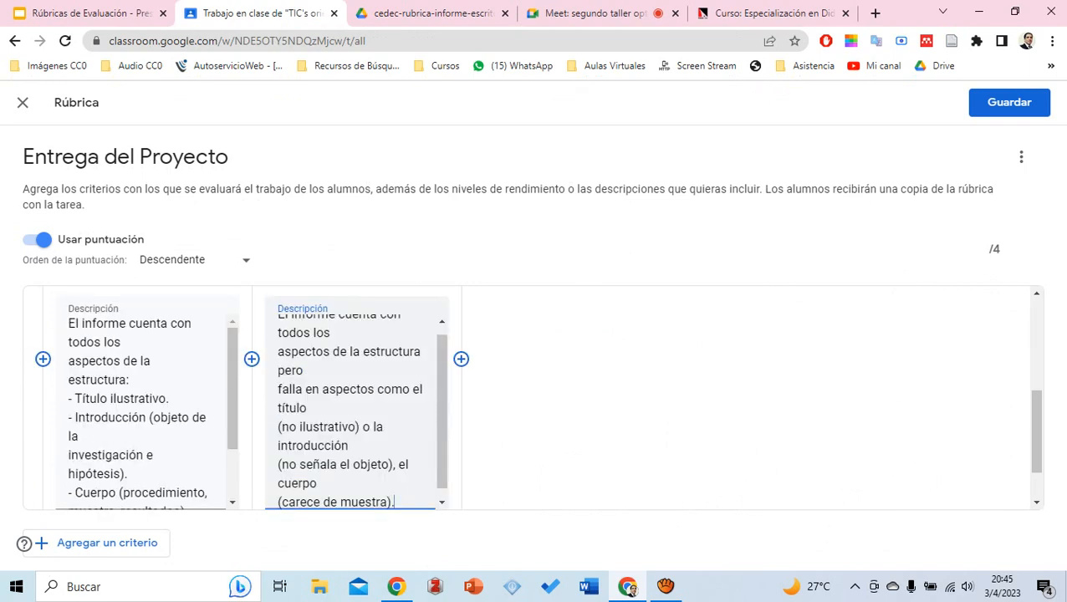
Add a third level after Satisfactorio in the Estructura criterion, worth 2 points
scroll(351, 442, up, 3)
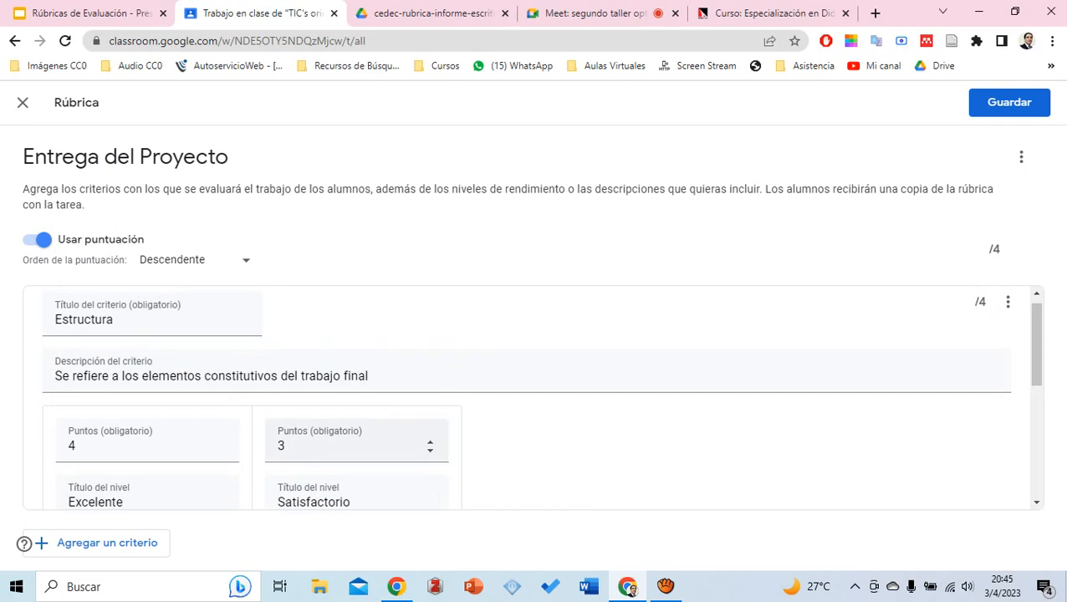
scroll(351, 442, down, 1)
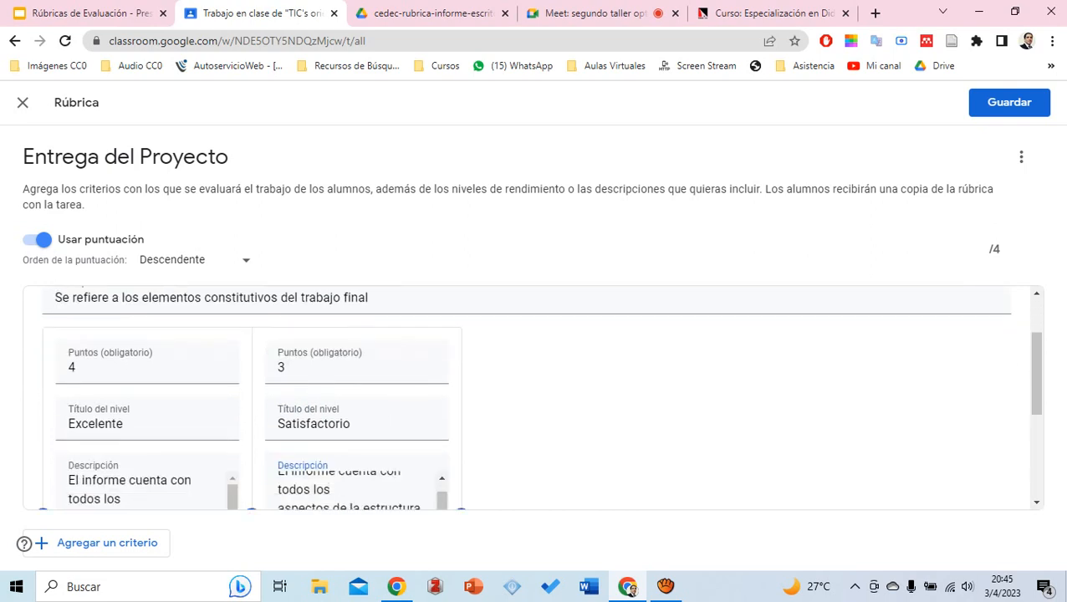
scroll(461, 418, down, 1)
click(461, 436)
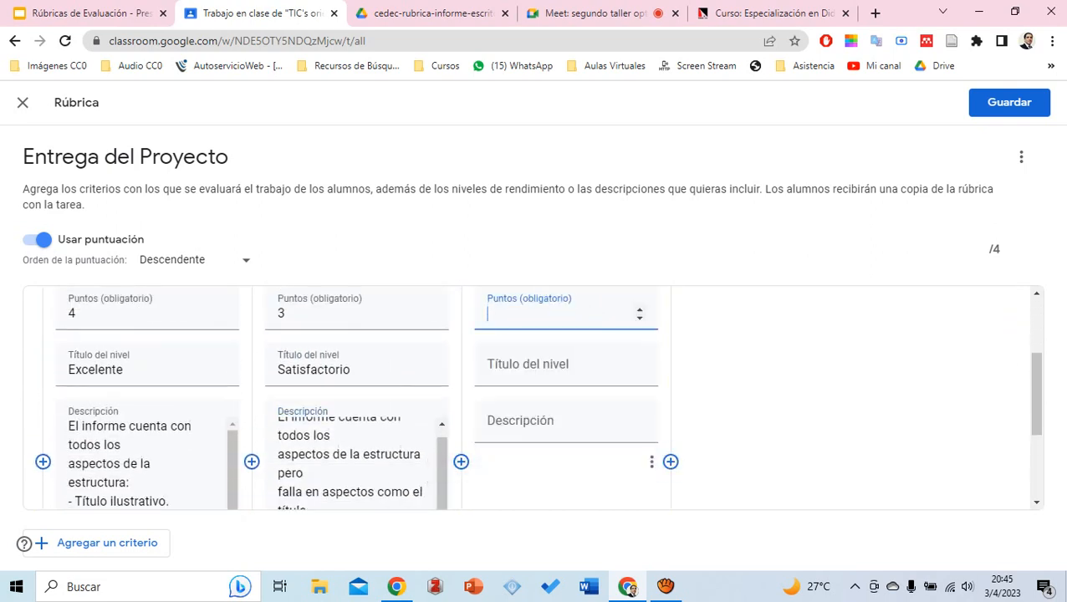
text(2)
Title the 2-point level "Mejorable" and copy the Estructura text for 2 Mejorable from the rubric document into its description
key(ctrl+Tab)
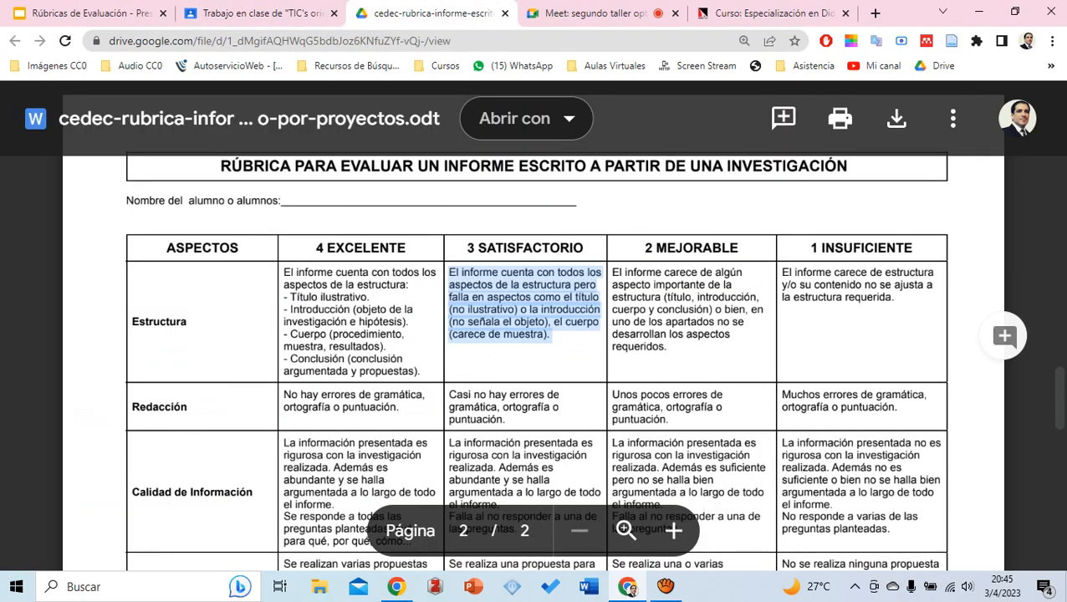
drag(669, 347, 612, 273)
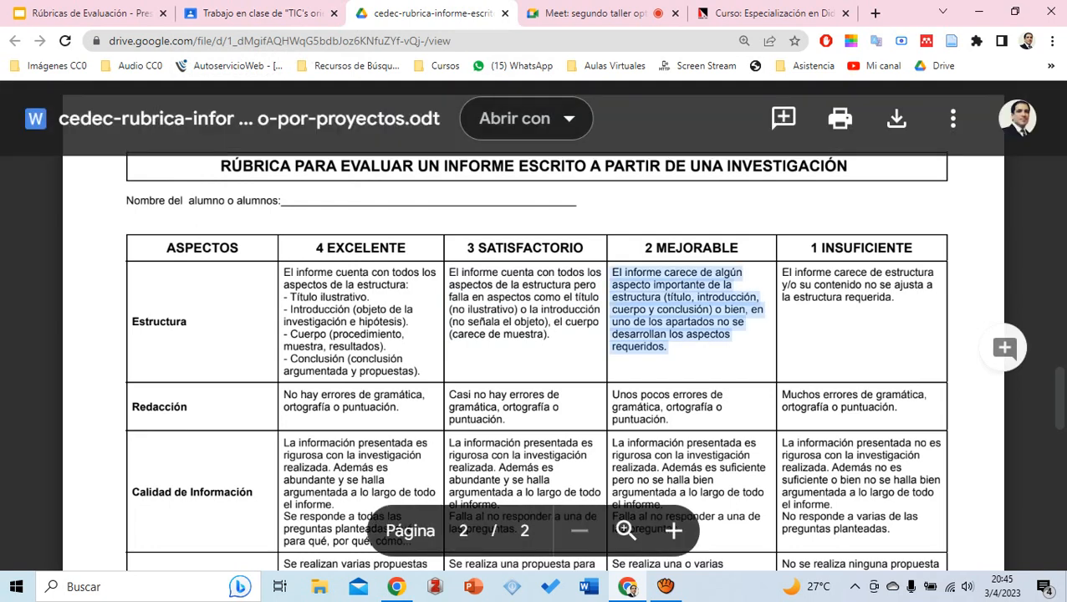
key(ctrl+shift+Tab)
key(Tab)
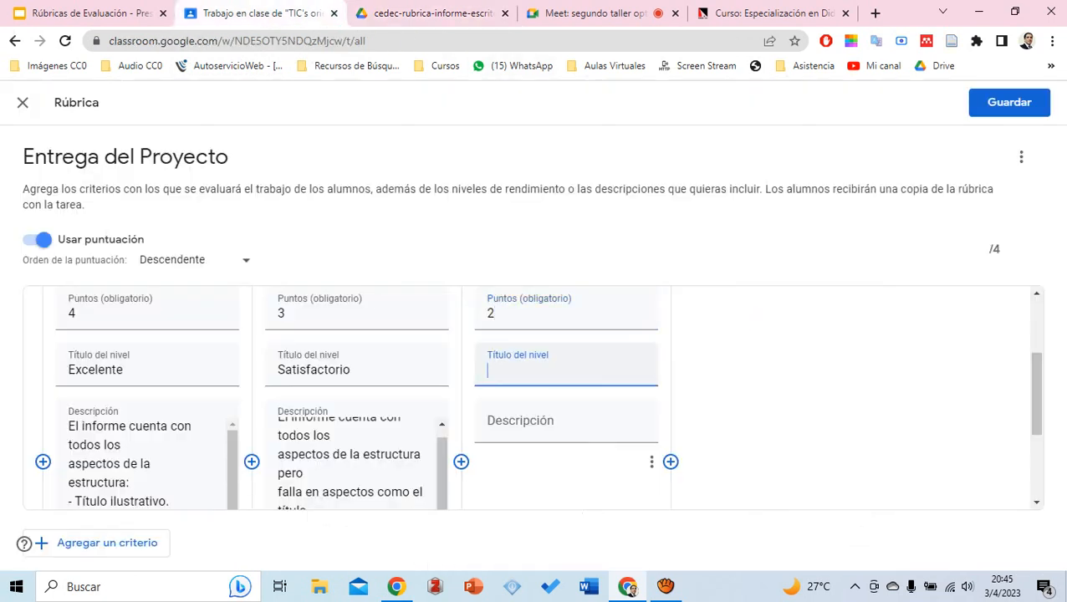
text(Mejorable)
key(Tab)
key(ctrl+v)
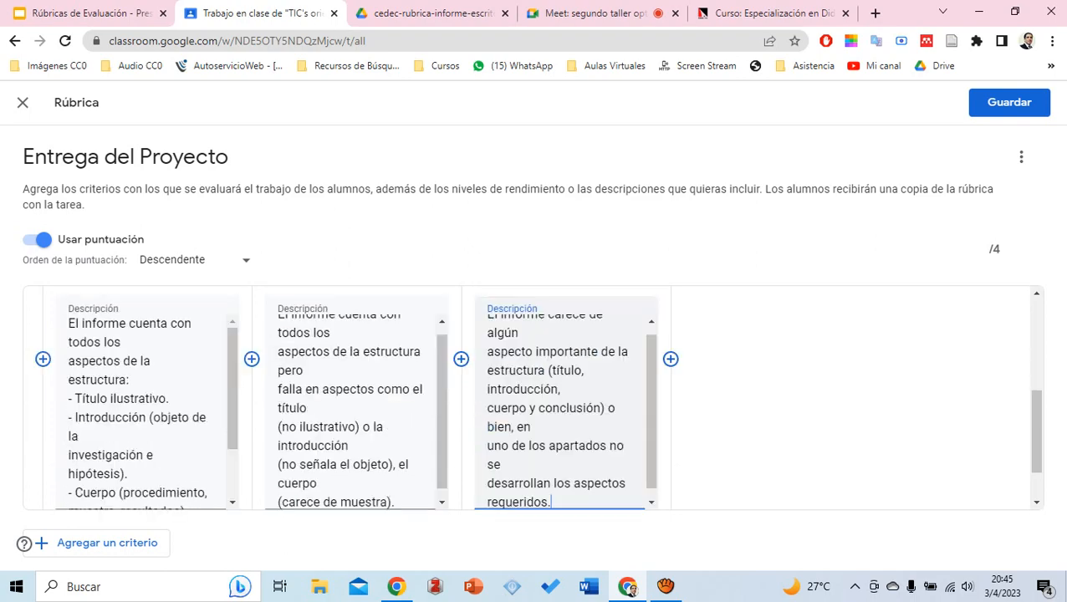
Add a fourth level after Mejorable and copy the Estructura text for 1 Insuficiente from the rubric document
key(Tab)
key(Return)
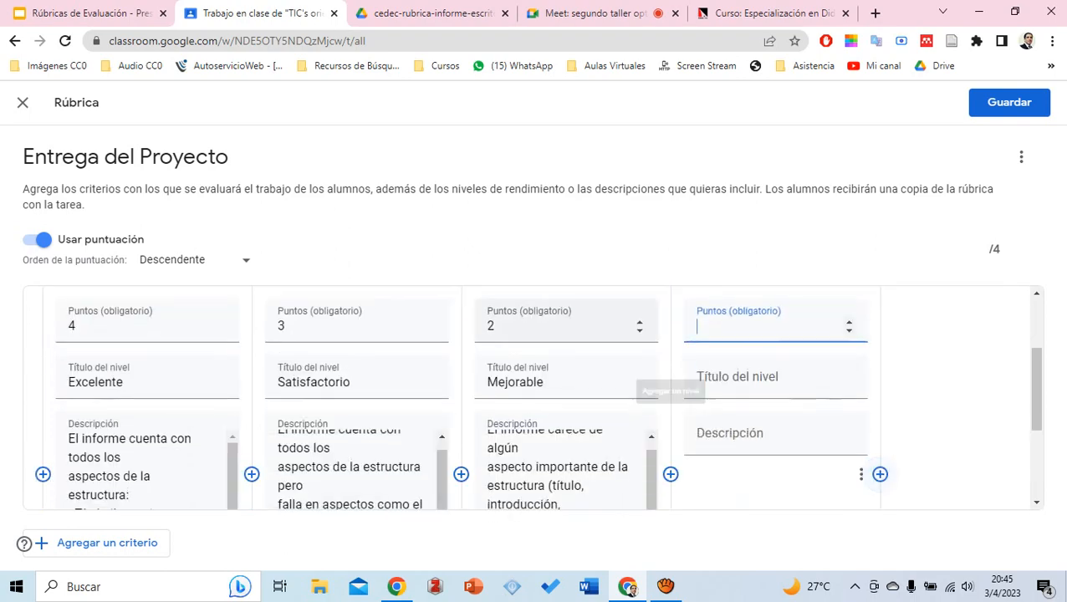
key(ctrl+Tab)
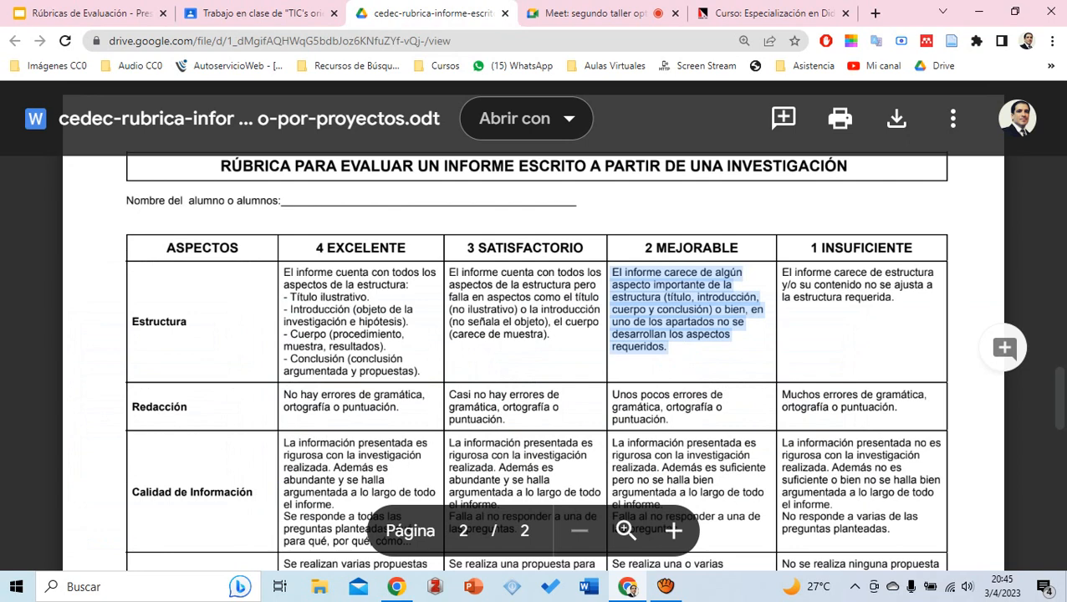
drag(896, 299, 781, 272)
key(ctrl+c)
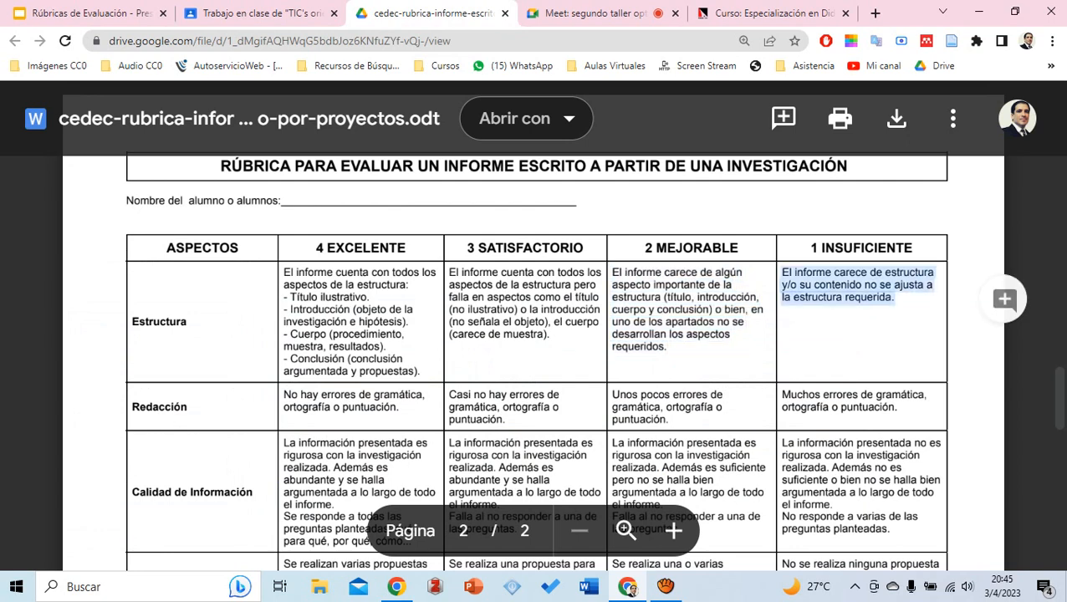
Set the fourth Estructura level to 1 point, title it "Insuficiente" and paste the copied text as its description
key(ctrl+shift+Tab)
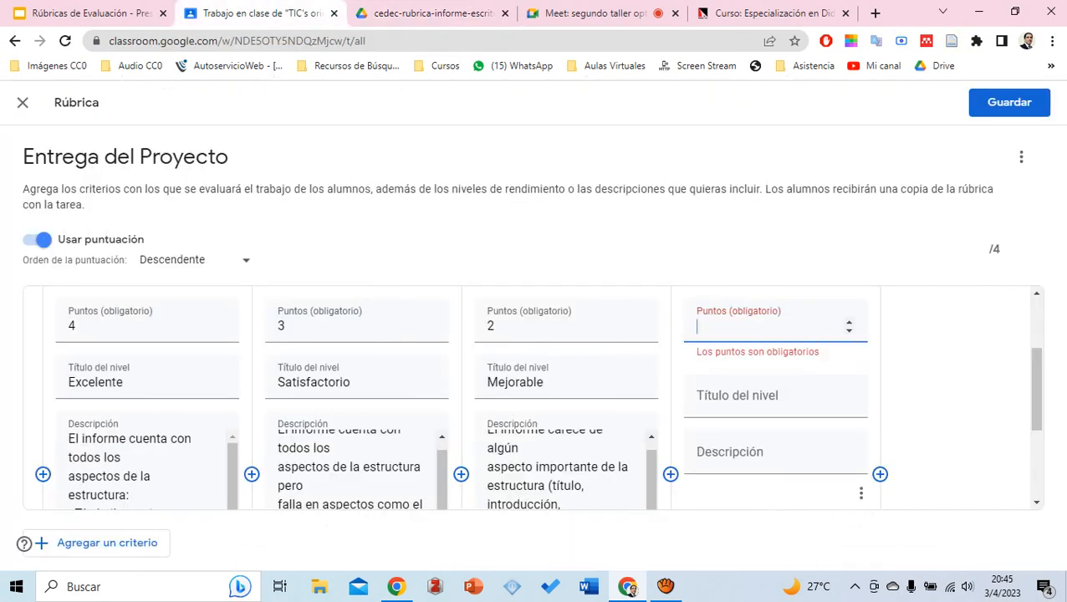
text(1)
key(Tab)
text(Insuficiente)
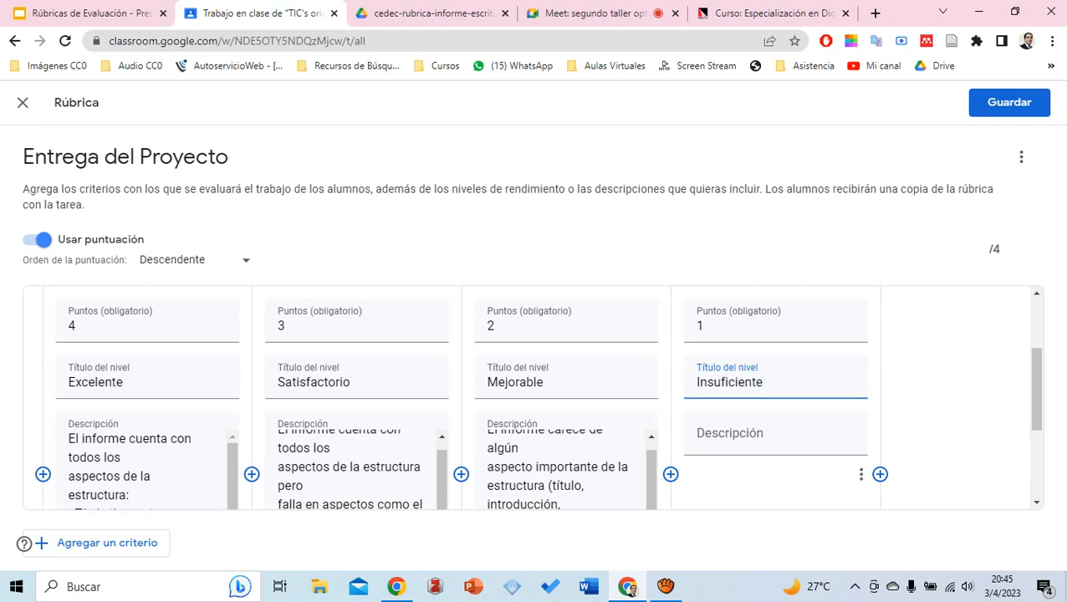
key(Tab)
key(ctrl+v)
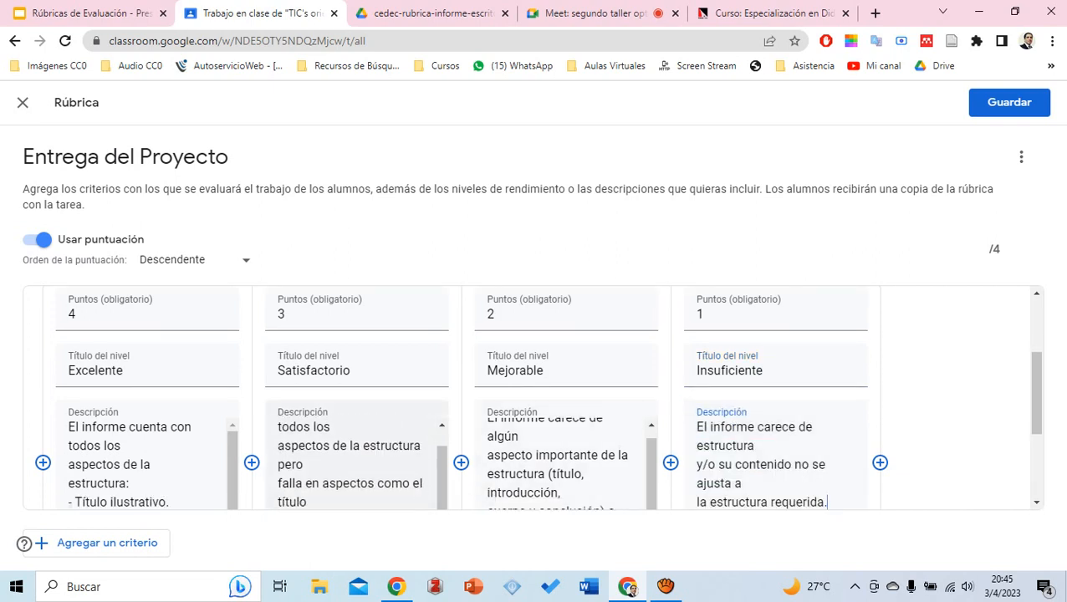
Check the next aspect in the rubric document and add a second criterion titled "Redacción" to the Classroom rubric
scroll(360, 381, up, 4)
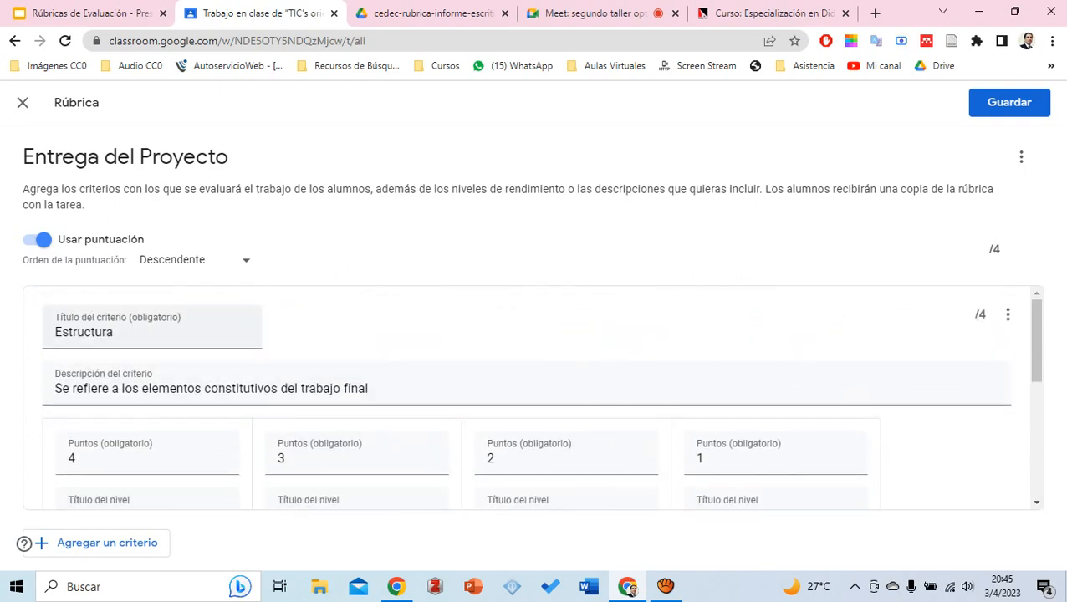
key(ctrl+Tab)
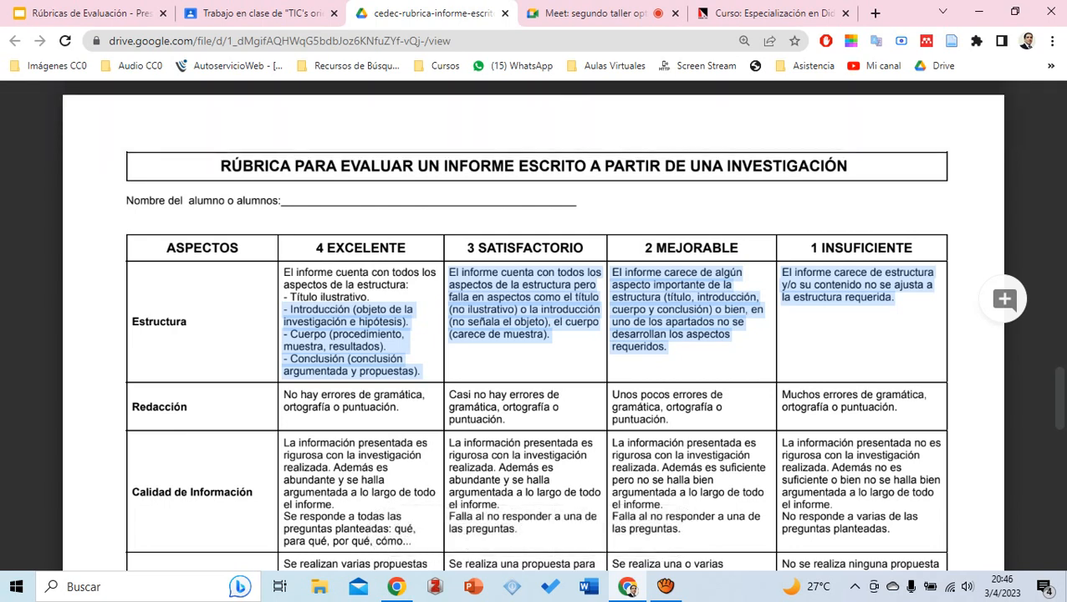
scroll(534, 333, down, 1)
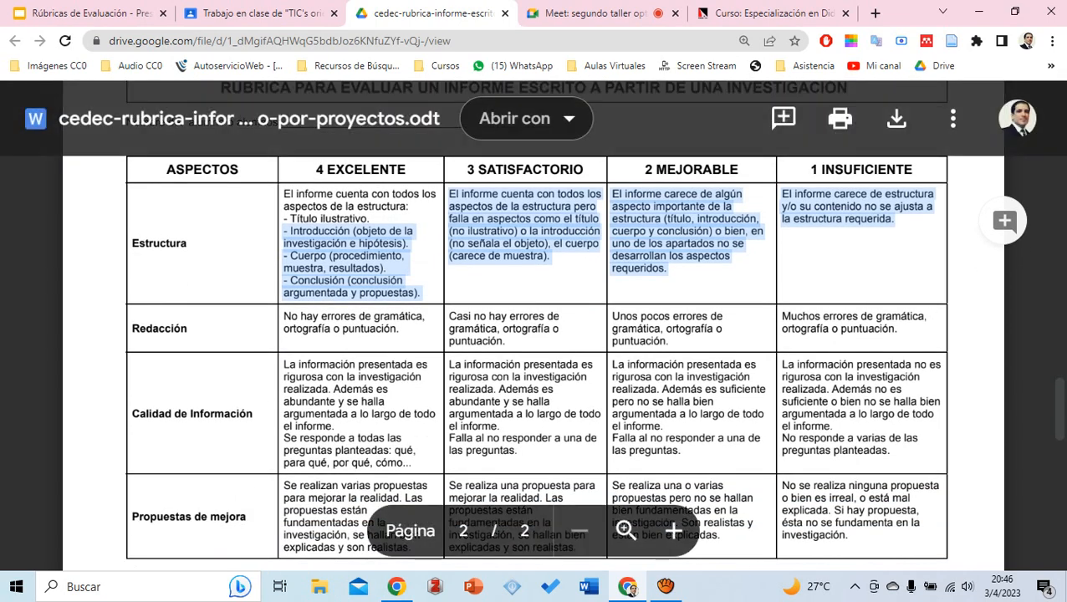
key(ctrl+shift+Tab)
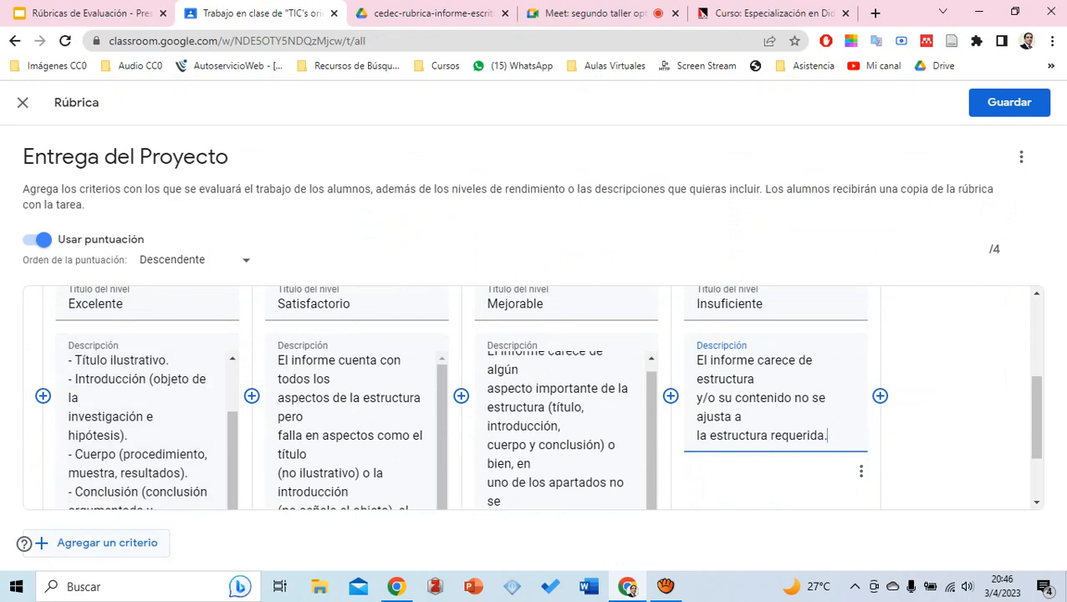
click(97, 544)
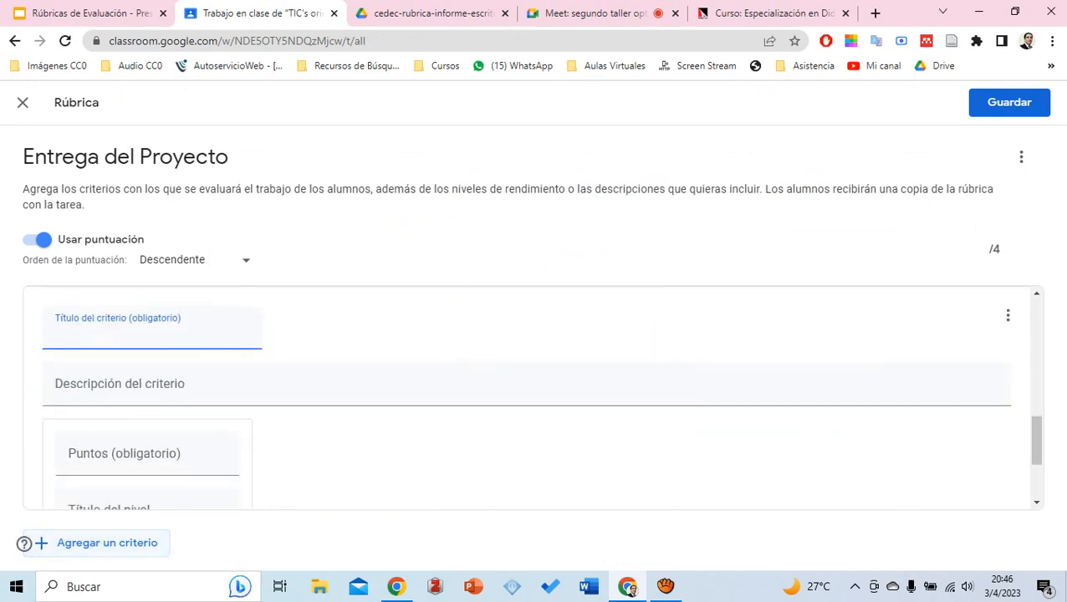
text(Redacción)
Describe the Redacción criterion as "Corrección ortográfica y semántica en la redacción del documento final"
key(Tab)
text(Correcci'on)
key(BackSpace)
key(BackSpace)
key(BackSpace)
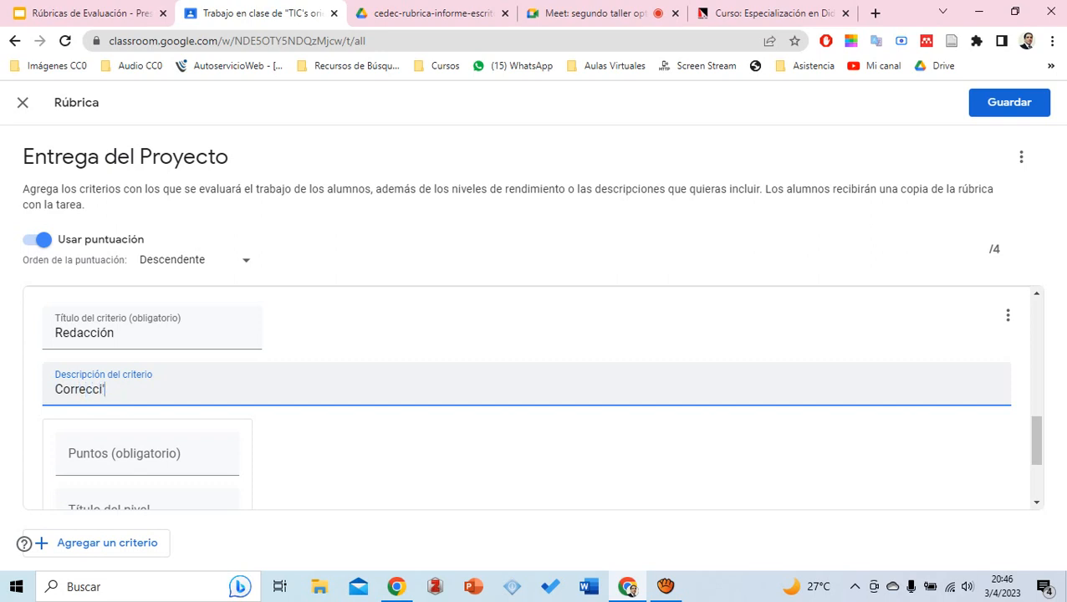
text(ón ortográfica y semántic)
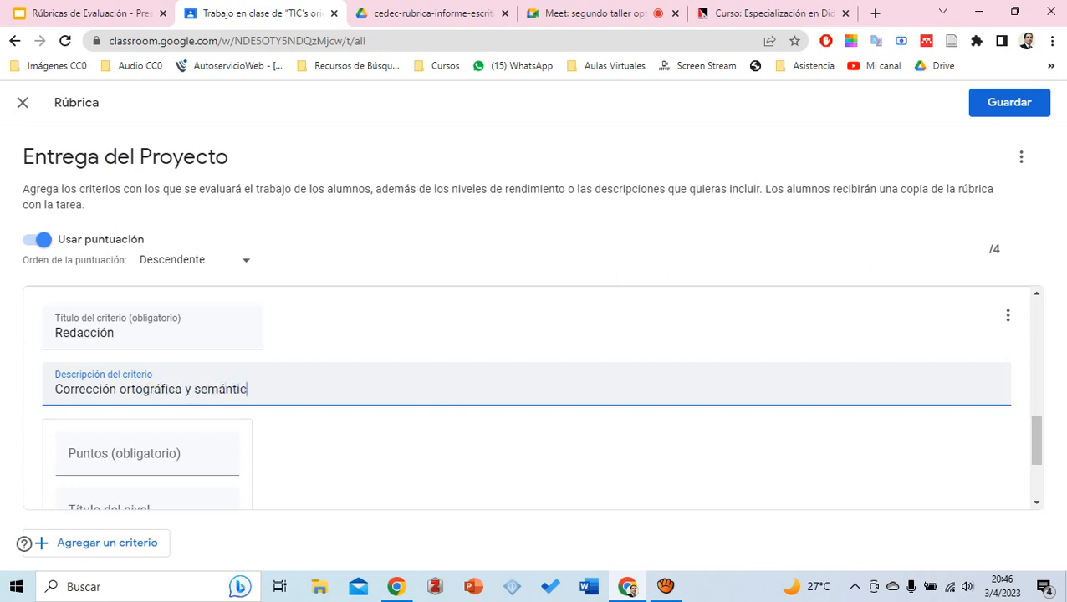
text(a en la redacción del)
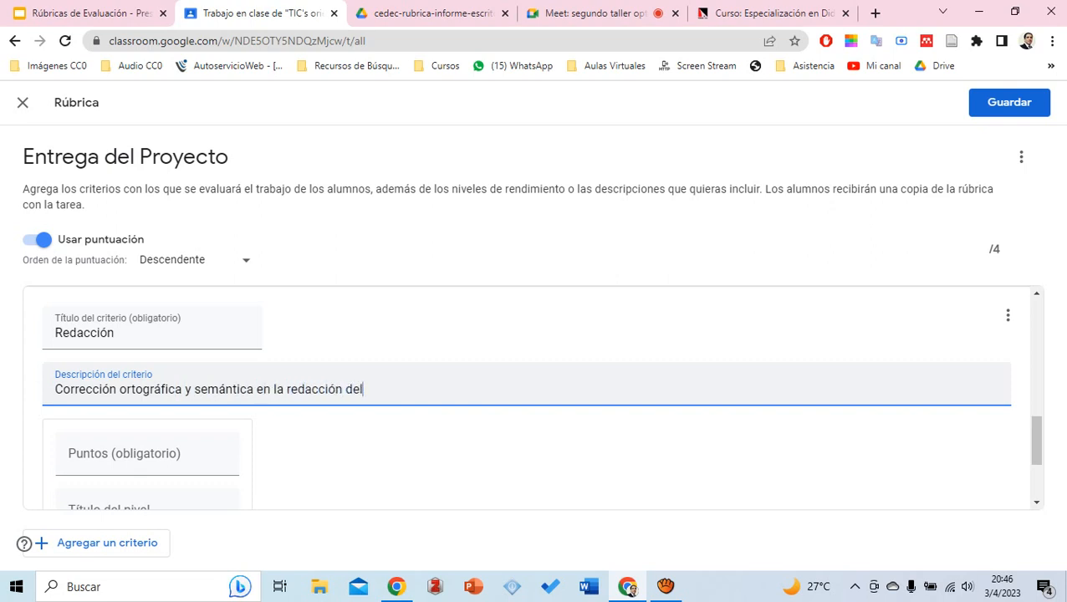
text( documento final)
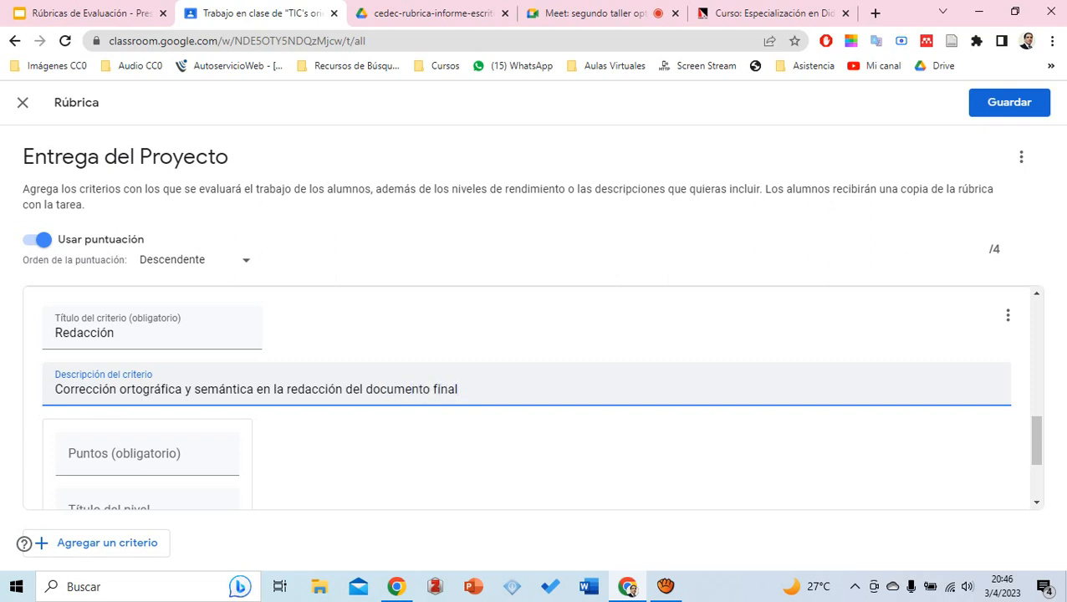
Copy the Redacción text for 4 Excelente from the rubric document
scroll(527, 399, down, 2)
scroll(527, 398, up, 1)
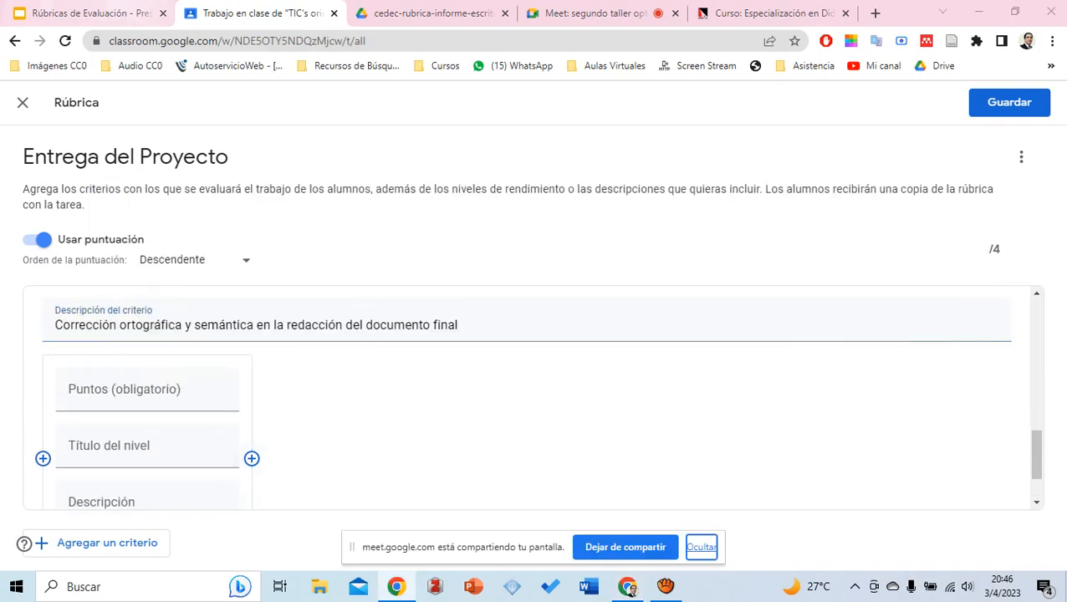
click(93, 14)
key(ctrl+Tab)
key(ctrl+Tab)
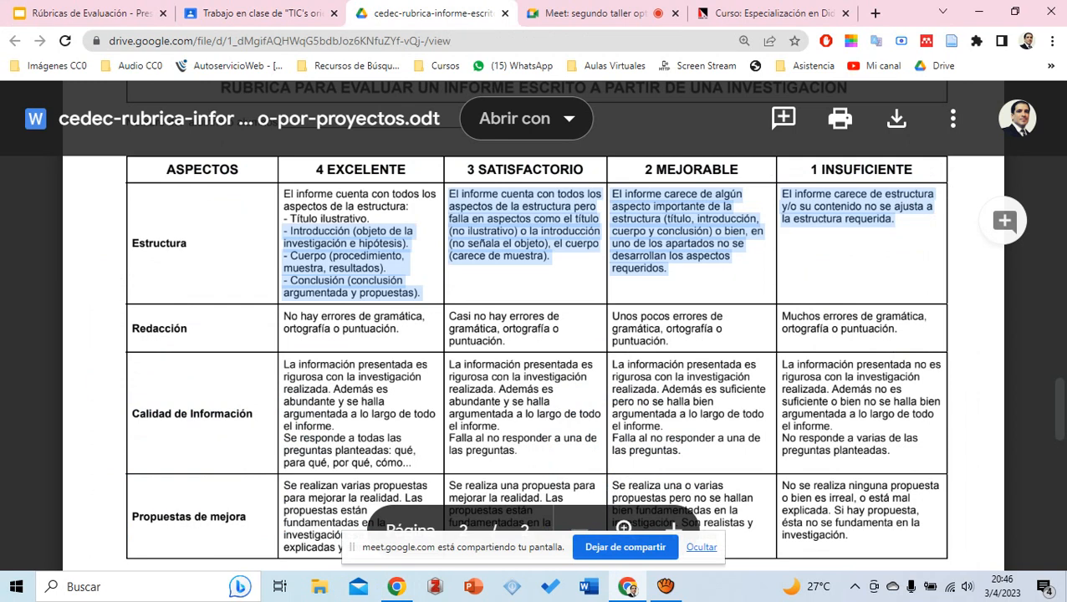
drag(402, 330, 283, 317)
key(ctrl+c)
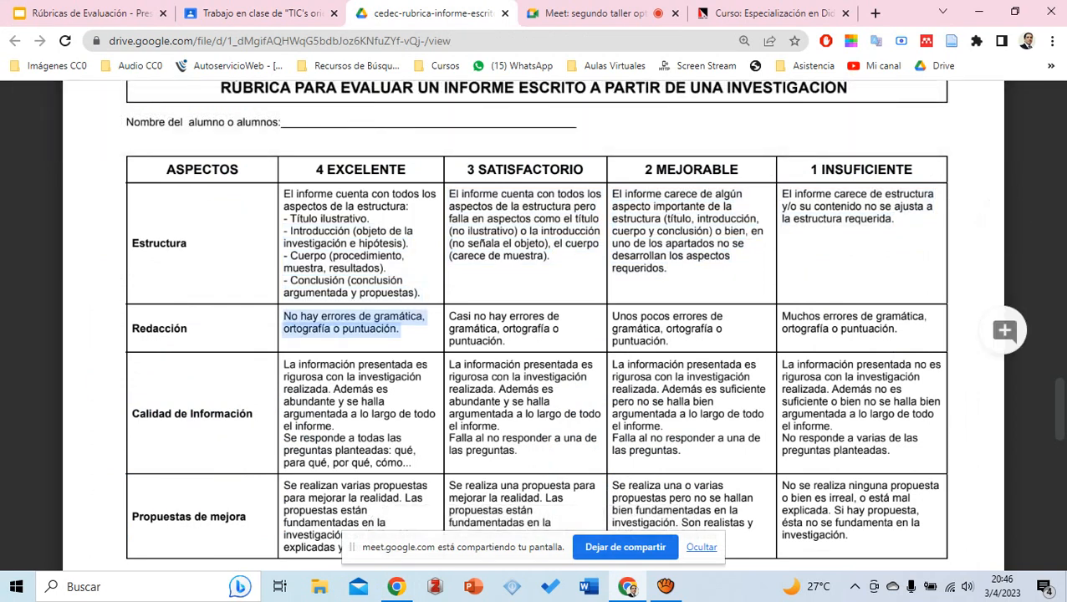
Set the first Redacción level to 4 points, title it "Excelente" and paste the copied text as its description
key(ctrl+shift+Tab)
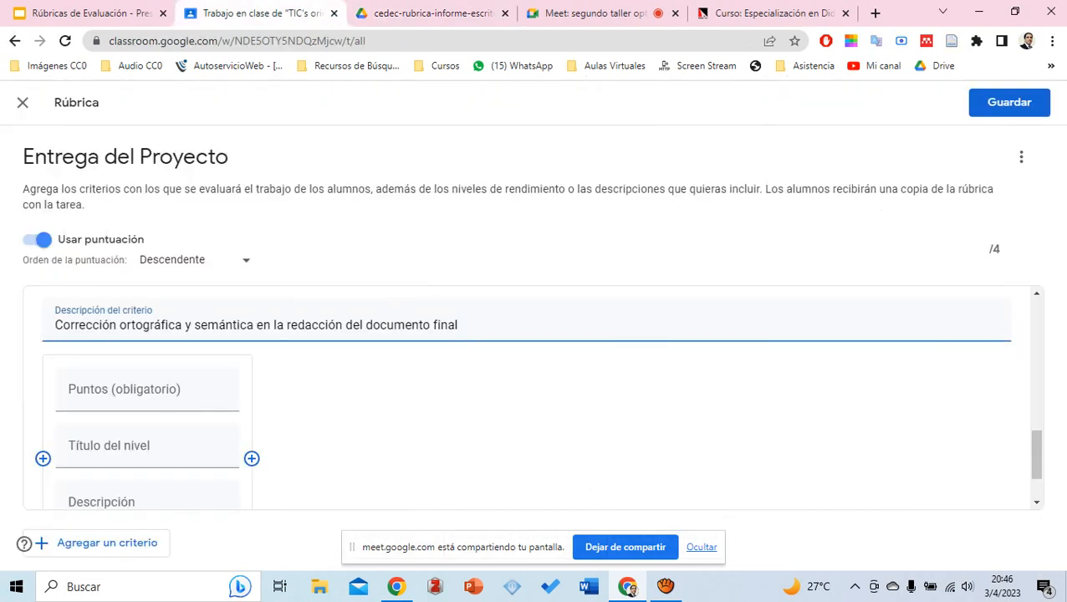
key(Tab)
text(4)
key(Tab)
text(excelente)
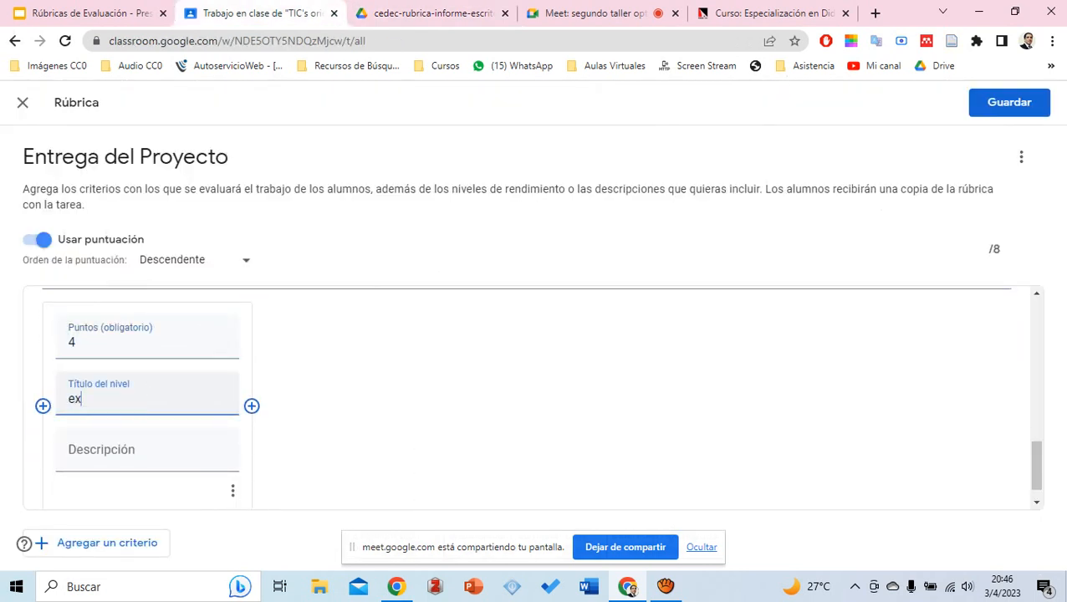
key(BackSpace)
key(BackSpace)
key(BackSpace)
key(BackSpace)
key(BackSpace)
key(BackSpace)
key(BackSpace)
key(BackSpace)
key(BackSpace)
text(Excelente)
key(Tab)
key(ctrl+v)
Add a second level to the Redacción criterion and copy the Redacción text for 3 Satisfactorio from the rubric document
key(Tab)
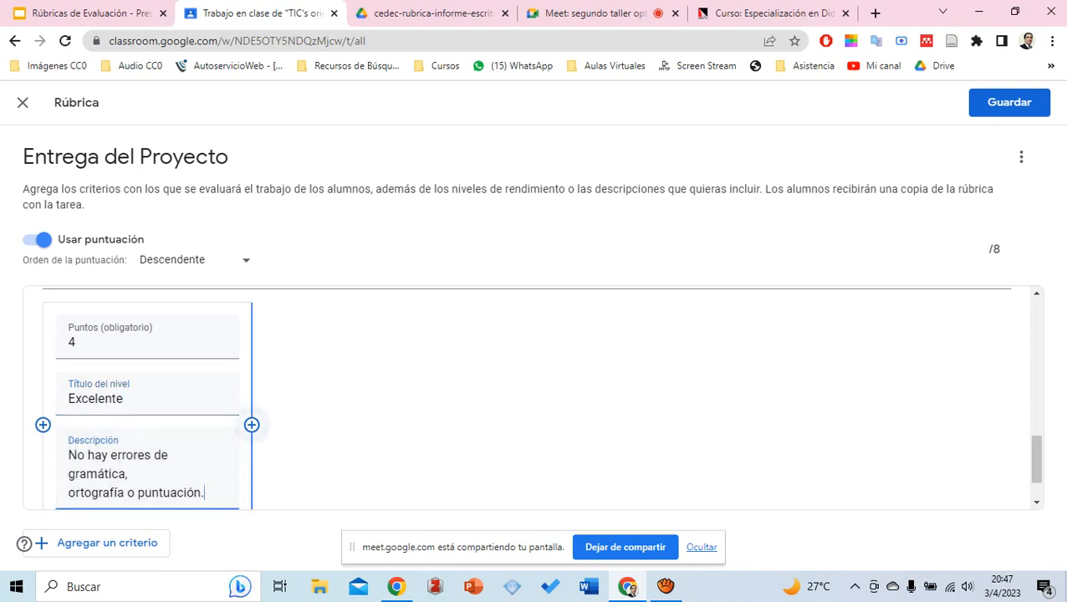
key(Return)
key(ctrl+Tab)
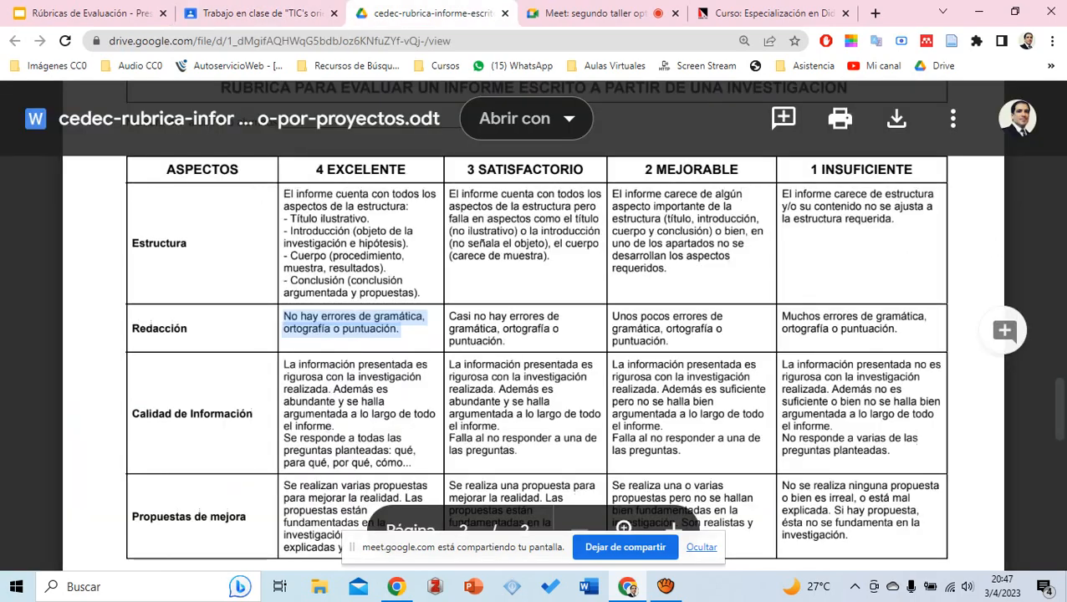
drag(449, 316, 506, 342)
key(ctrl+c)
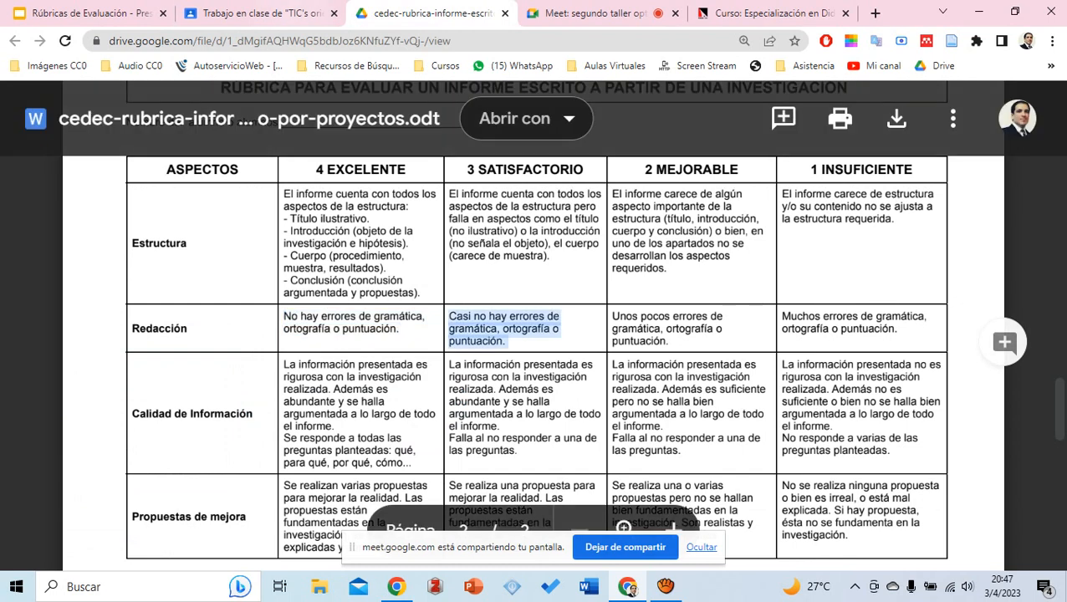
Set the second Redacción level to 3 points, title it "Satisfactorio" and paste the copied text as its description
key(ctrl+shift+Tab)
text(3)
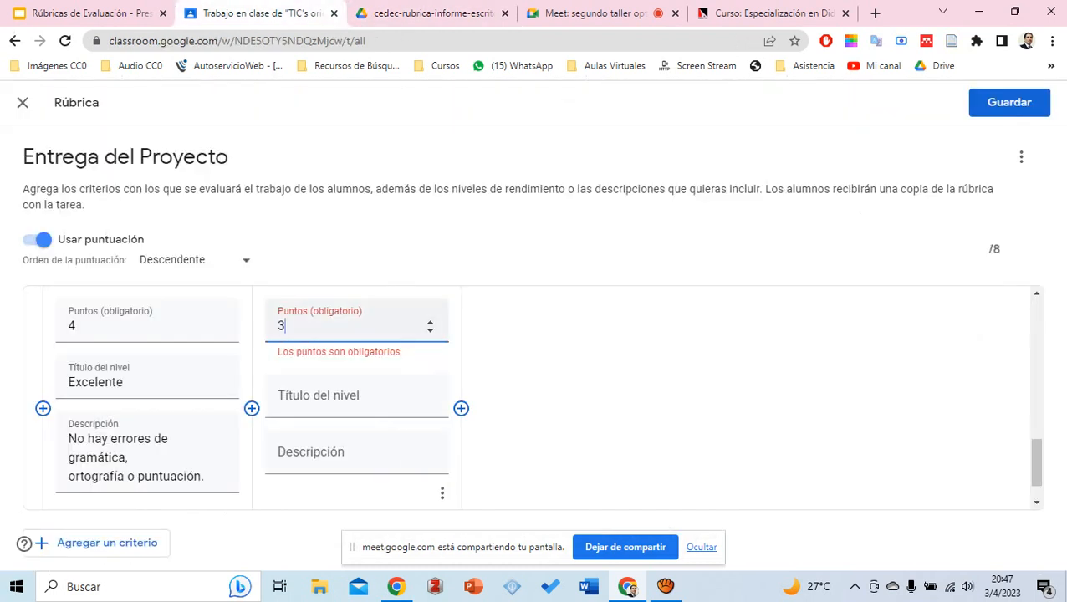
key(Tab)
text(Satisfactorio)
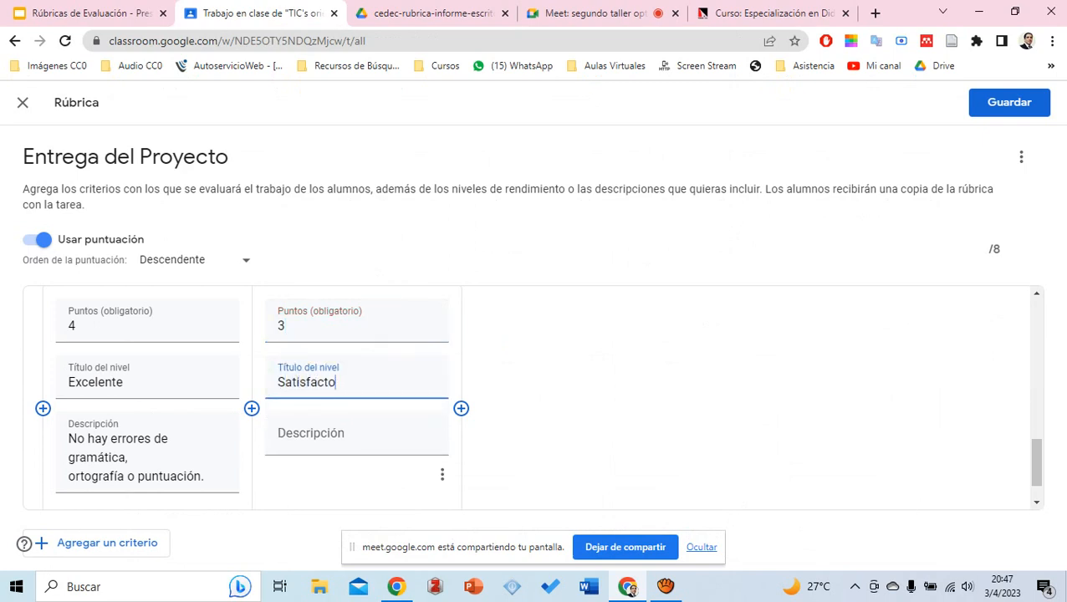
key(Tab)
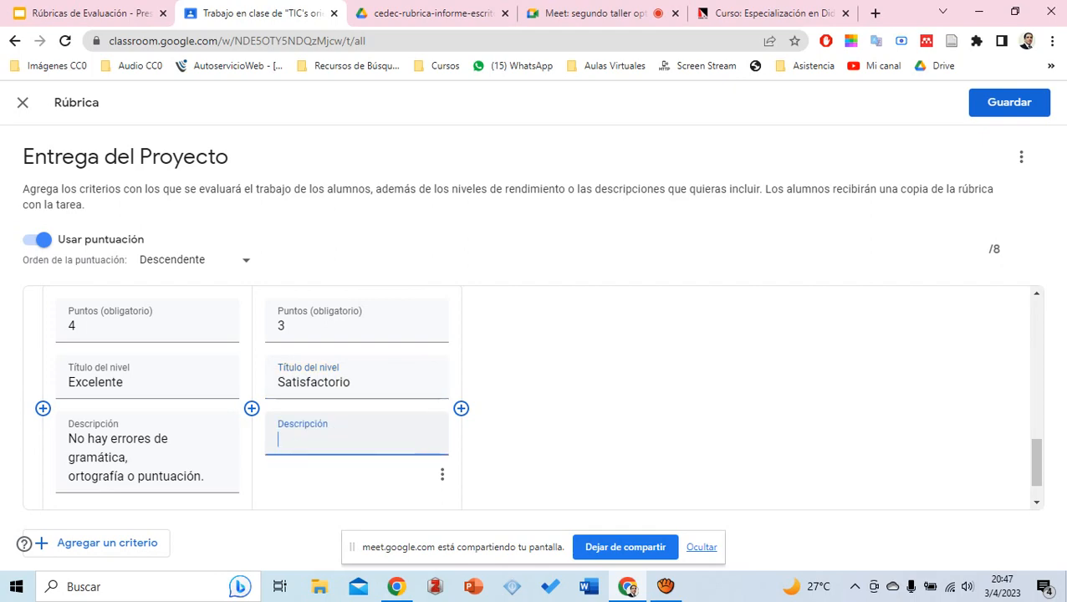
key(ctrl+v)
Add a third level to the Redacción criterion and copy the Redacción text for 2 Mejorable from the rubric document
click(460, 408)
click(427, 13)
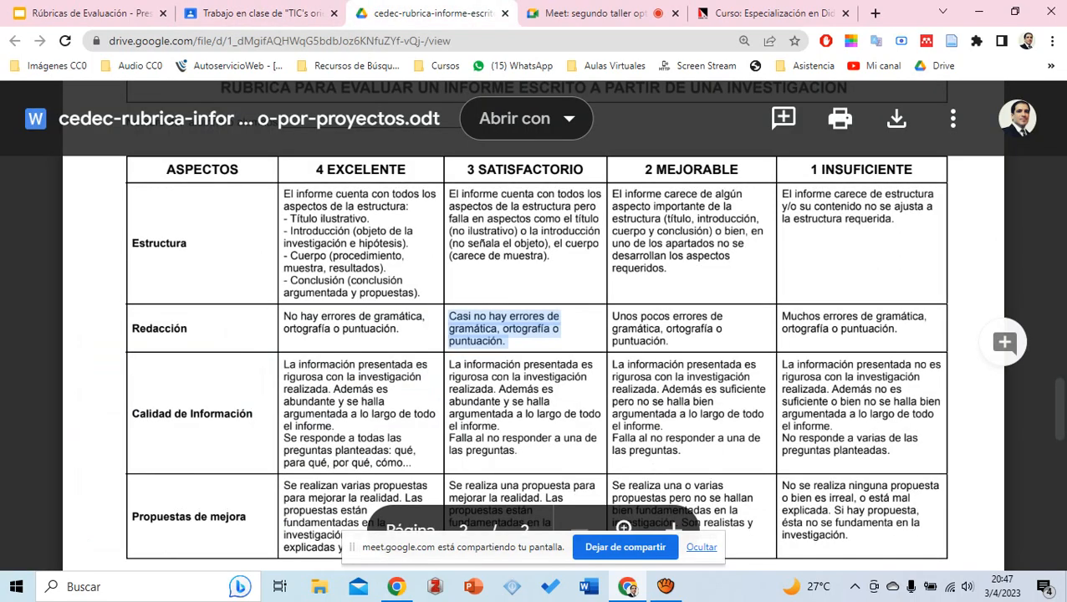
drag(670, 342, 612, 316)
key(ctrl+c)
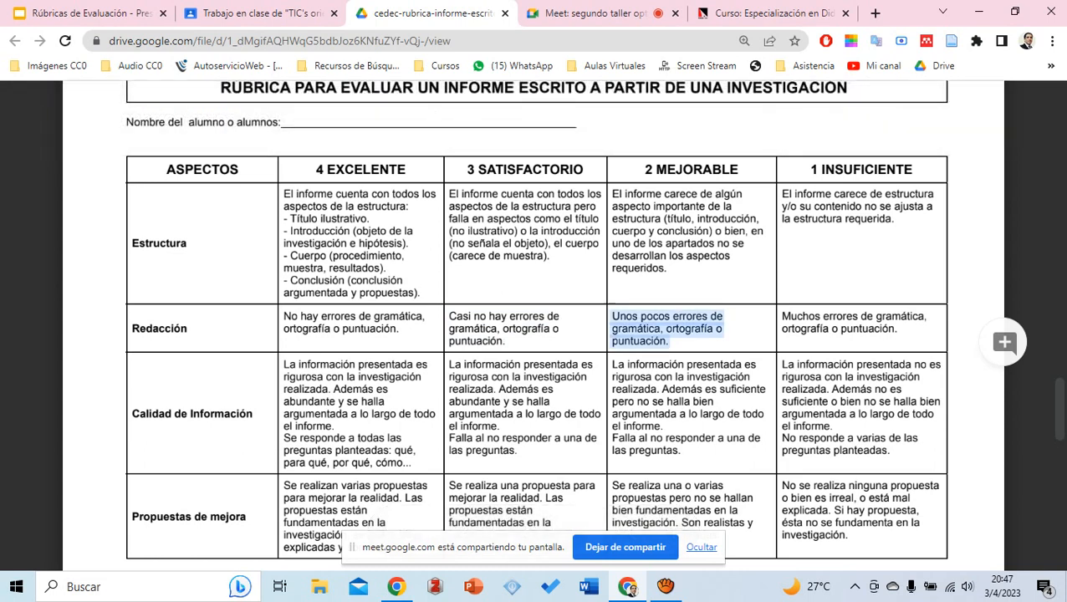
Set the third Redacción level to 2 points, title it "Mejorable" and paste the copied text as its description
key(ctrl+shift+Tab)
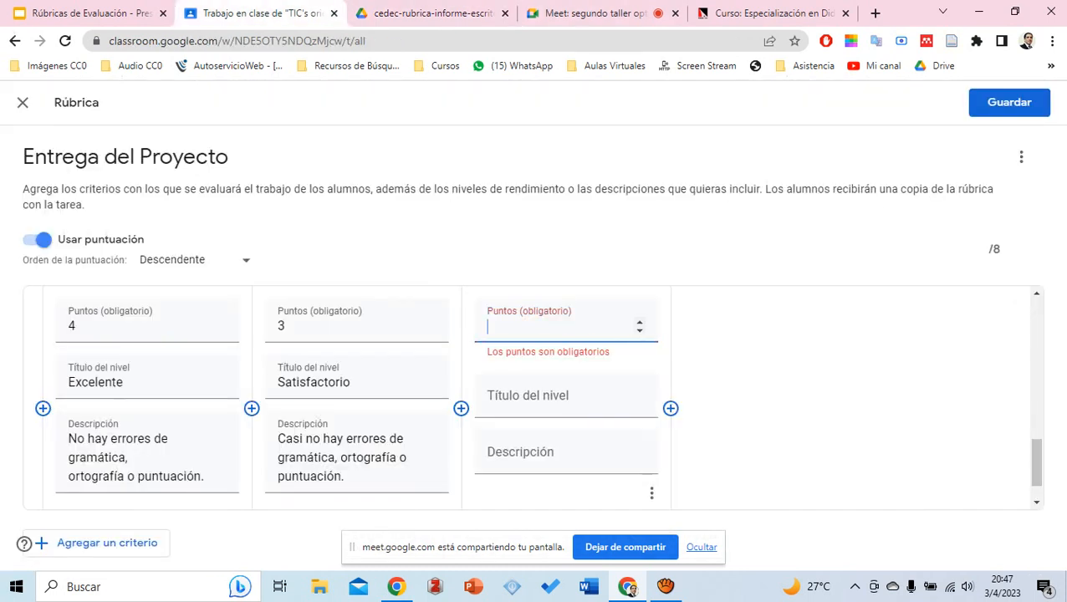
text(2)
key(Tab)
text(Mejorable)
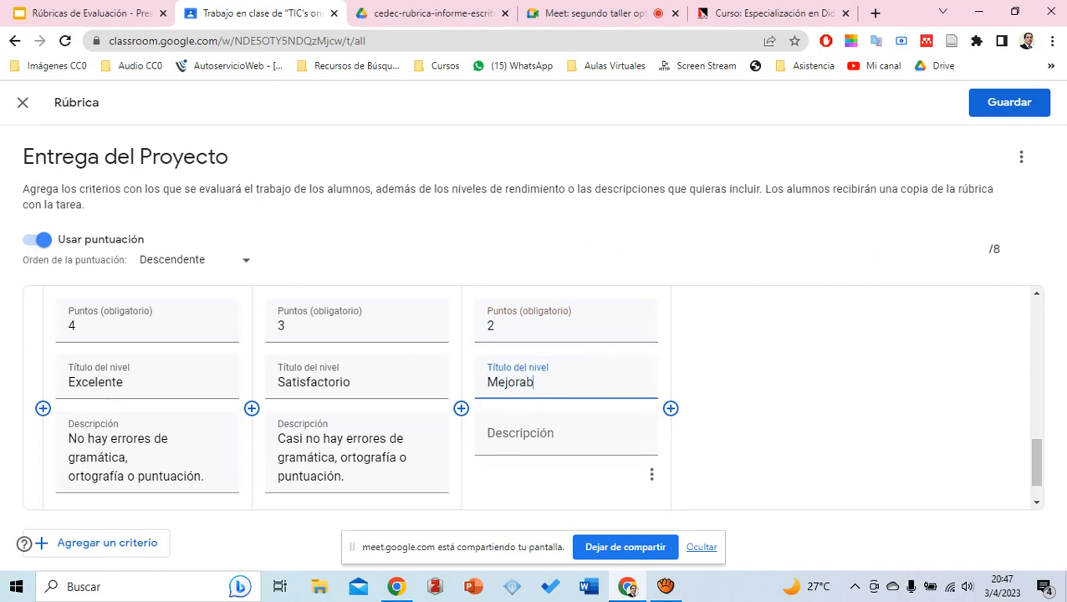
key(Tab)
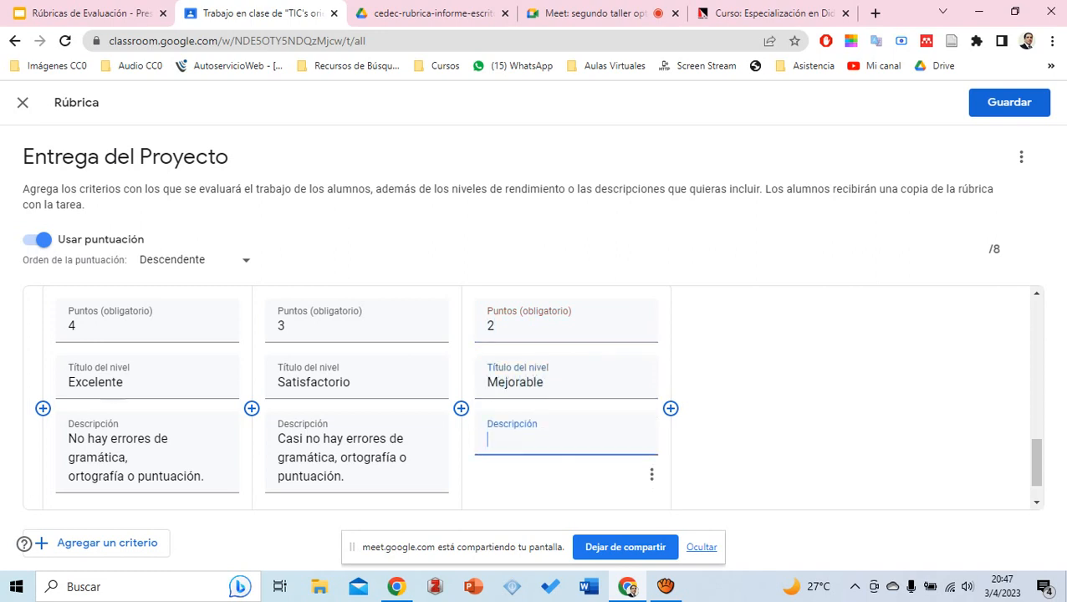
key(ctrl+v)
Add a fourth level to the Redacción criterion with 1 point and the title "Insuficiente"
key(Tab)
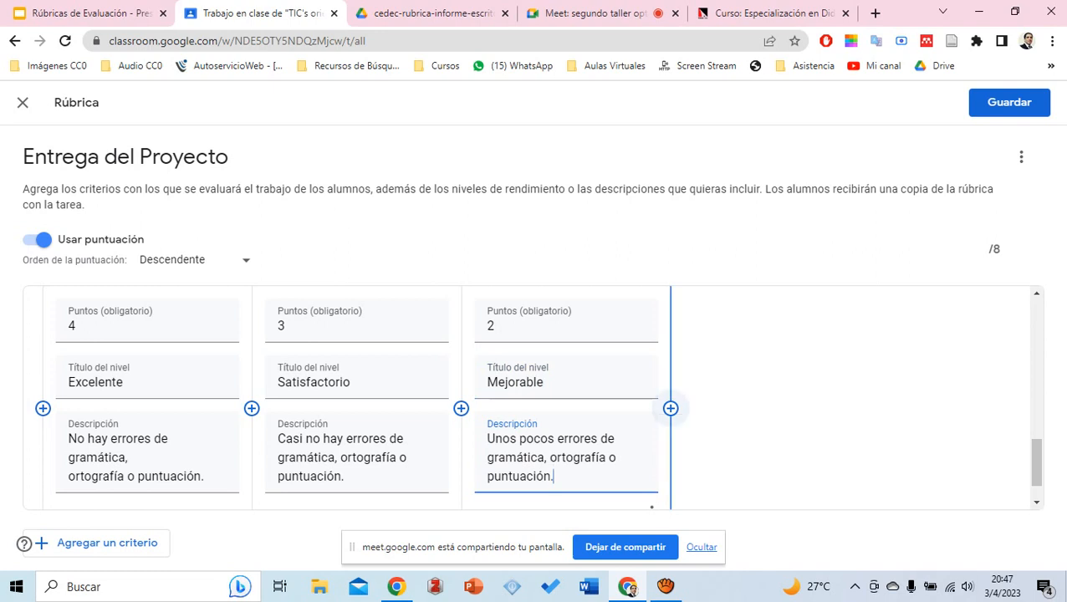
key(Return)
text(1)
key(Tab)
text(Insuficiente)
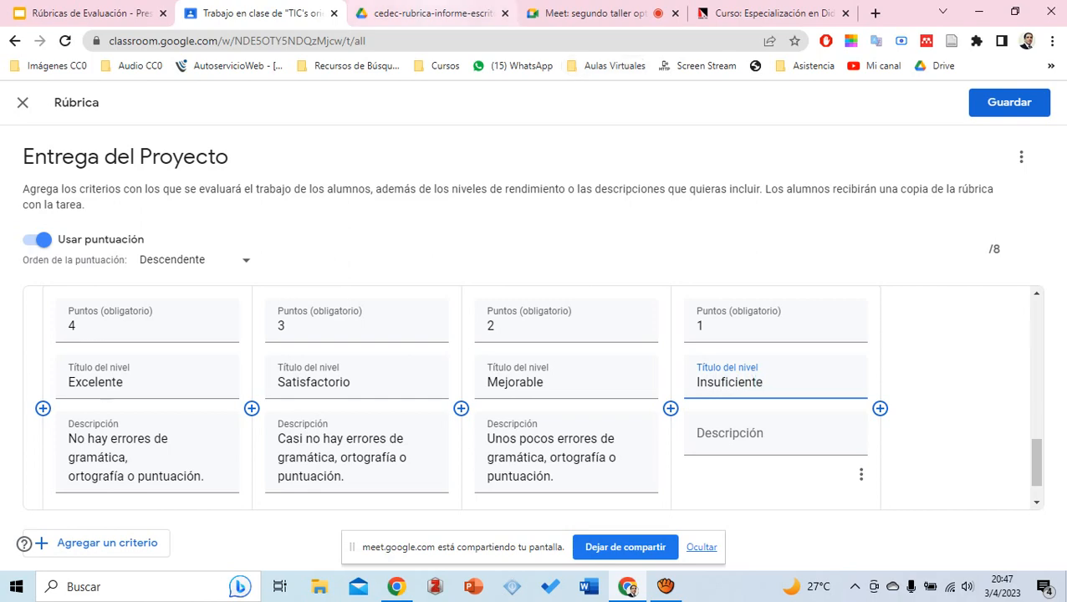
Copy the Redacción text for 1 Insuficiente from the rubric document and paste it as the fourth level's description
key(ctrl+Tab)
triple_click(853, 322)
key(ctrl+c)
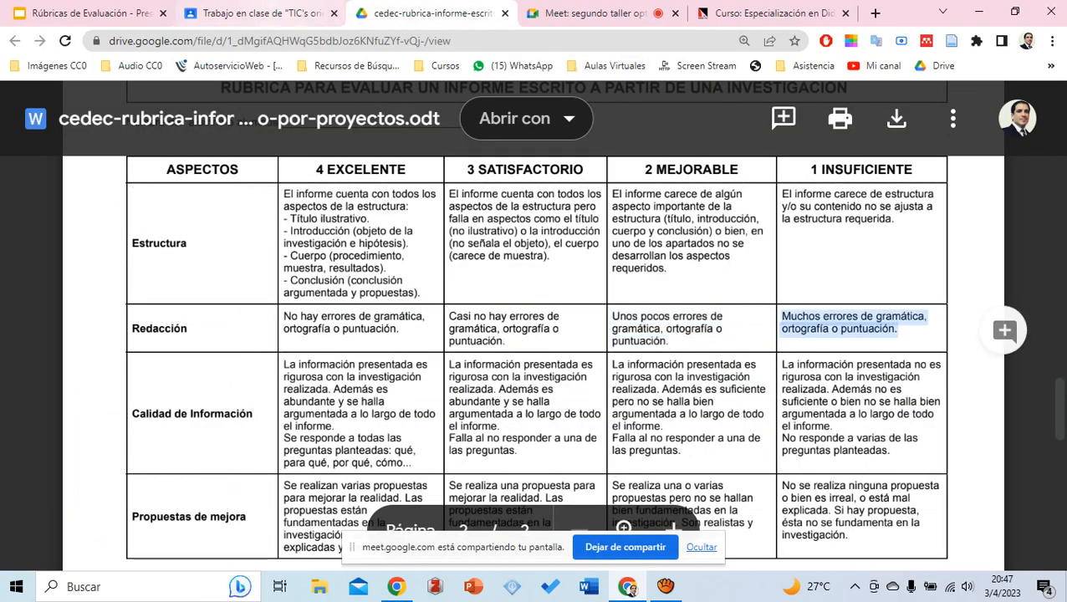
key(ctrl+shift+Tab)
key(Tab)
key(ctrl+v)
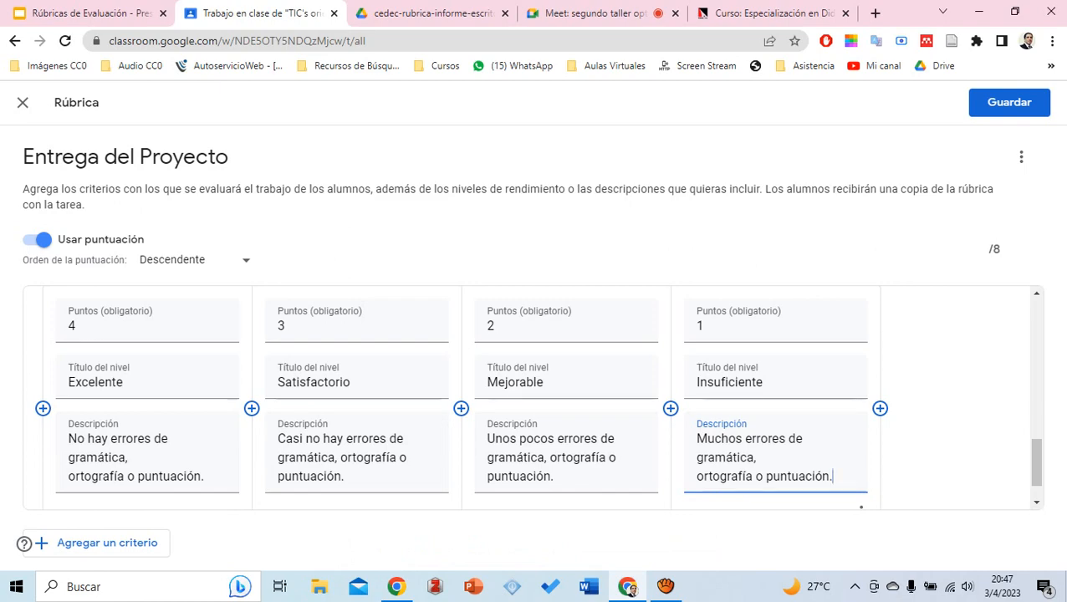
Add a third criterion to the rubric and title it "Calidad de la información"
scroll(357, 434, down, 1)
click(107, 543)
key(ctrl+Tab)
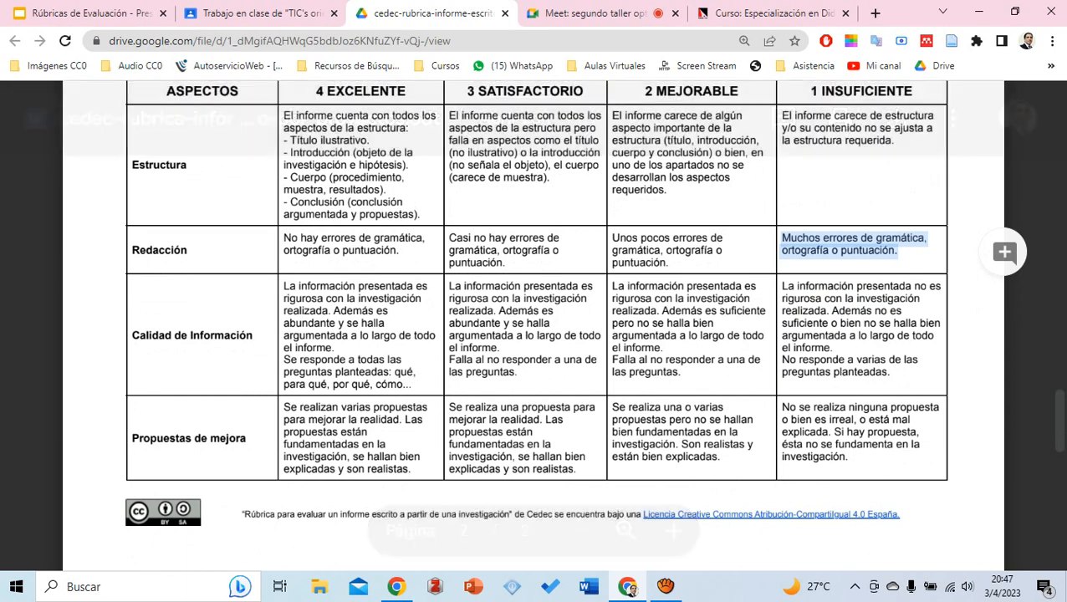
key(ctrl+shift+Tab)
text(Calidad de la información)
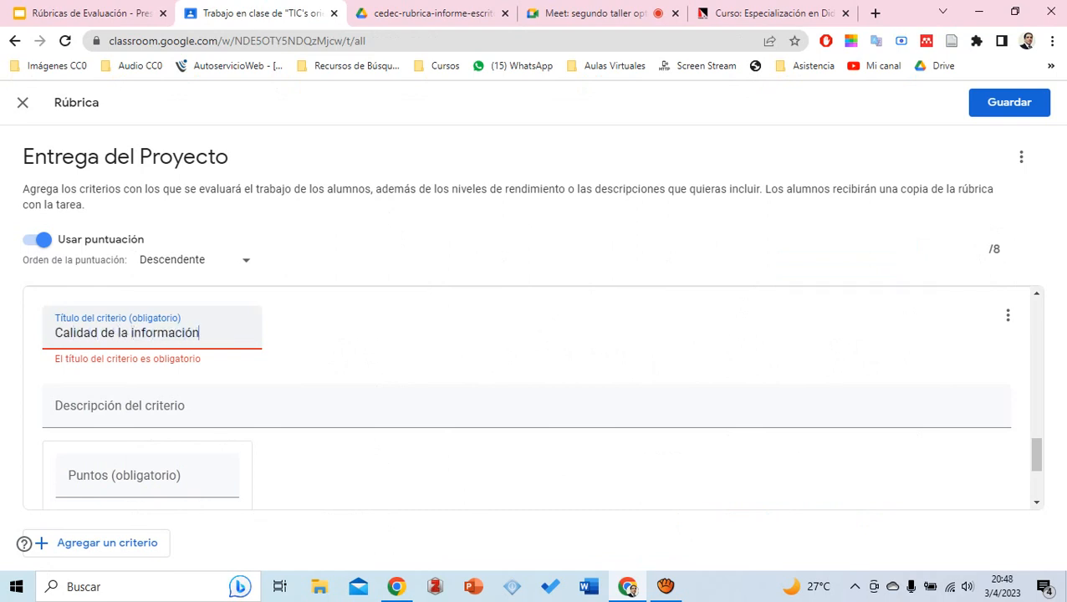
Enter "Veracidad y pertinencia de los datos utilizados" as the description of the Calidad de la información criterion
key(Tab)
text(veracidad y)
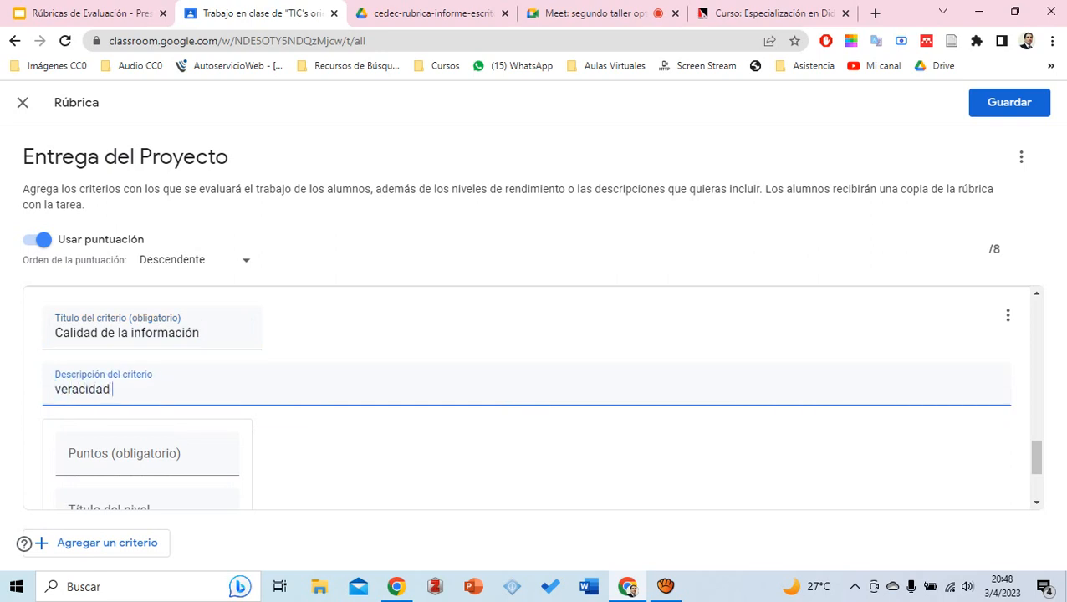
key(Left)
key(Left)
key(Left)
key(Left)
key(Left)
key(Left)
key(Left)
key(Left)
key(Left)
key(Left)
key(BackSpace)
text(V)
key(Right)
key(Right)
key(Right)
key(Right)
key(Right)
text(pert)
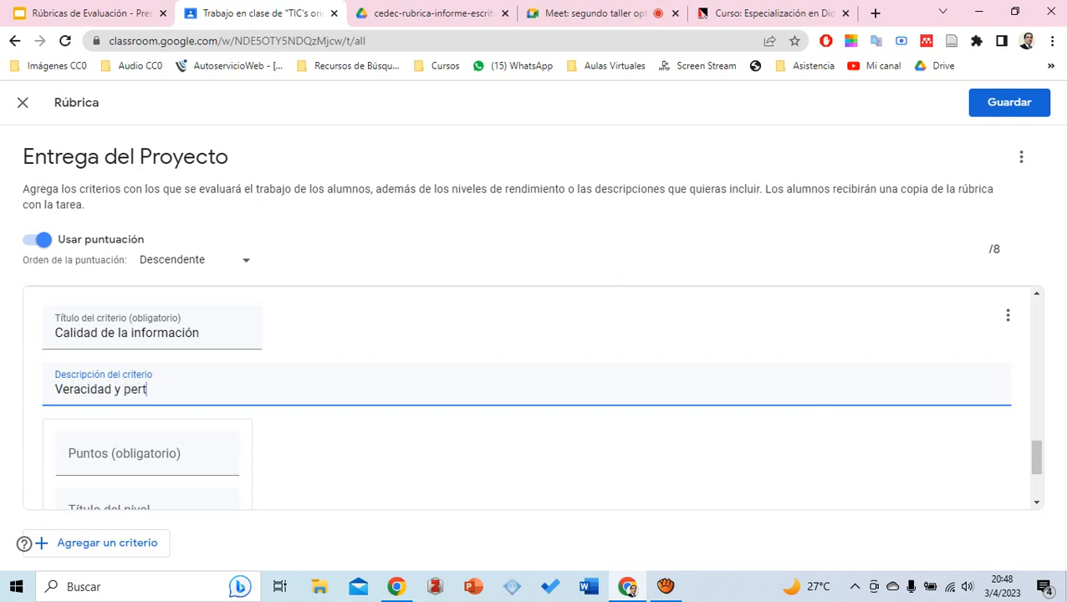
text(inencia de los odato)
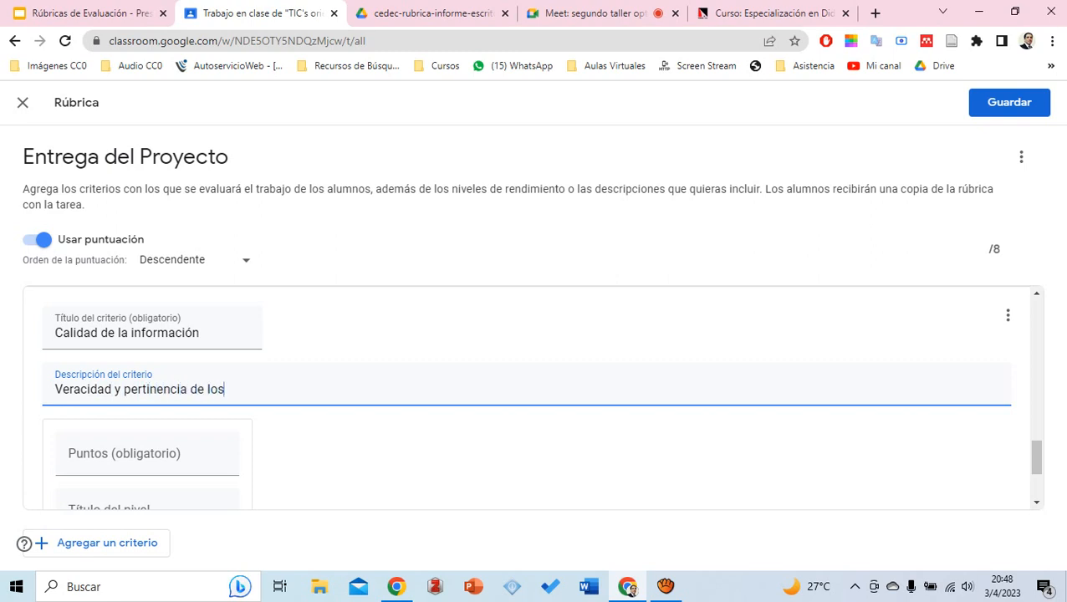
key(BackSpace)
key(BackSpace)
key(BackSpace)
key(BackSpace)
key(BackSpace)
text(datos utilizados)
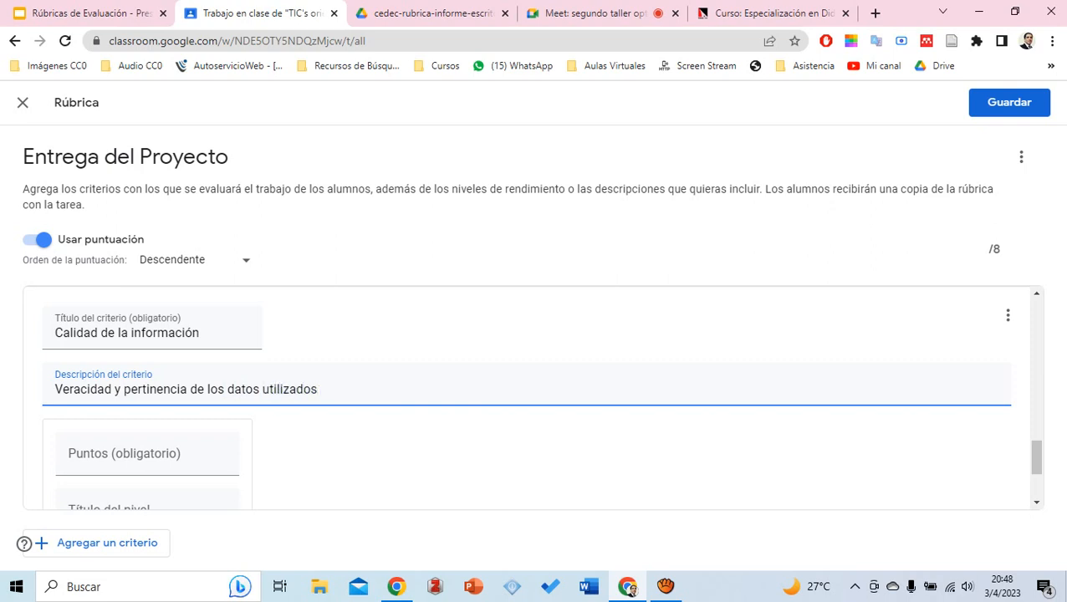
Set the first Calidad de la información level to 4 points and title it "Excelente"
key(Tab)
text(4)
key(Tab)
text(Excelente)
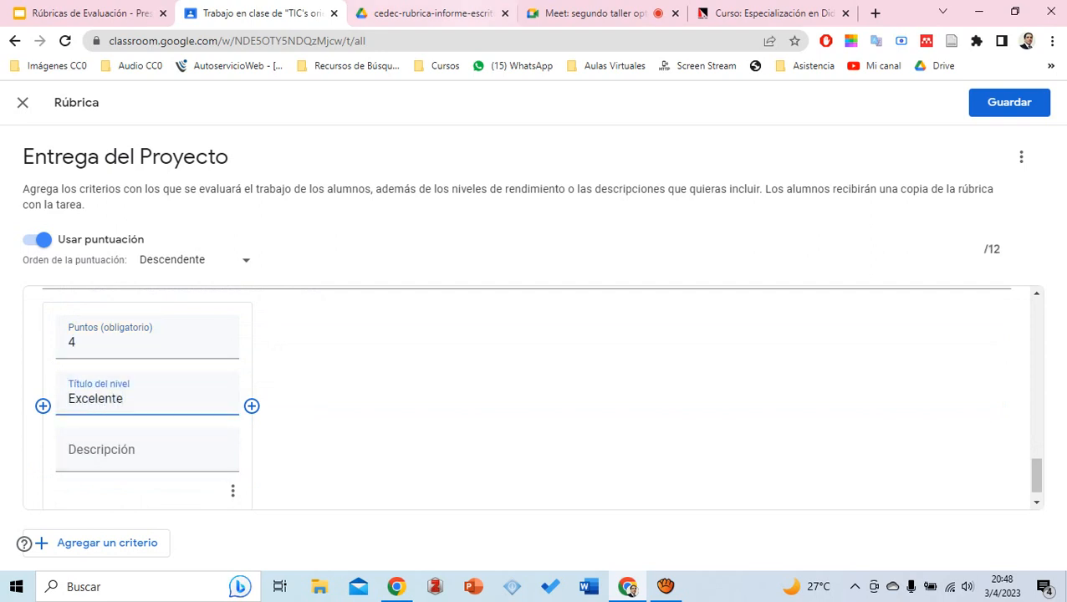
Copy the Calidad de Información text for 4 Excelente from the rubric document and paste it as the first level's description
key(ctrl+Tab)
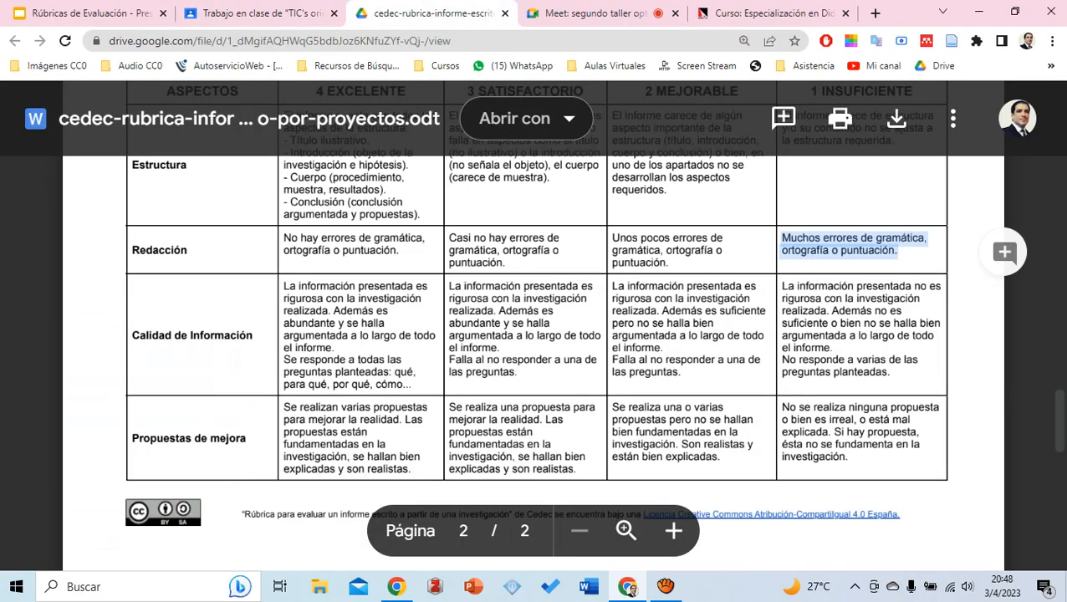
drag(412, 385, 284, 287)
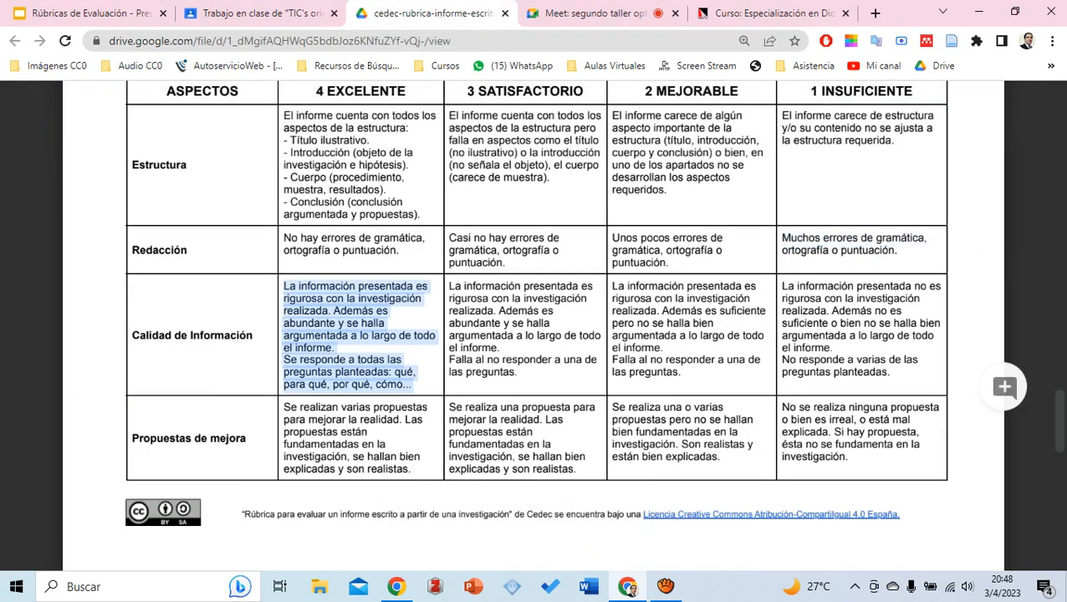
key(ctrl+shift+Tab)
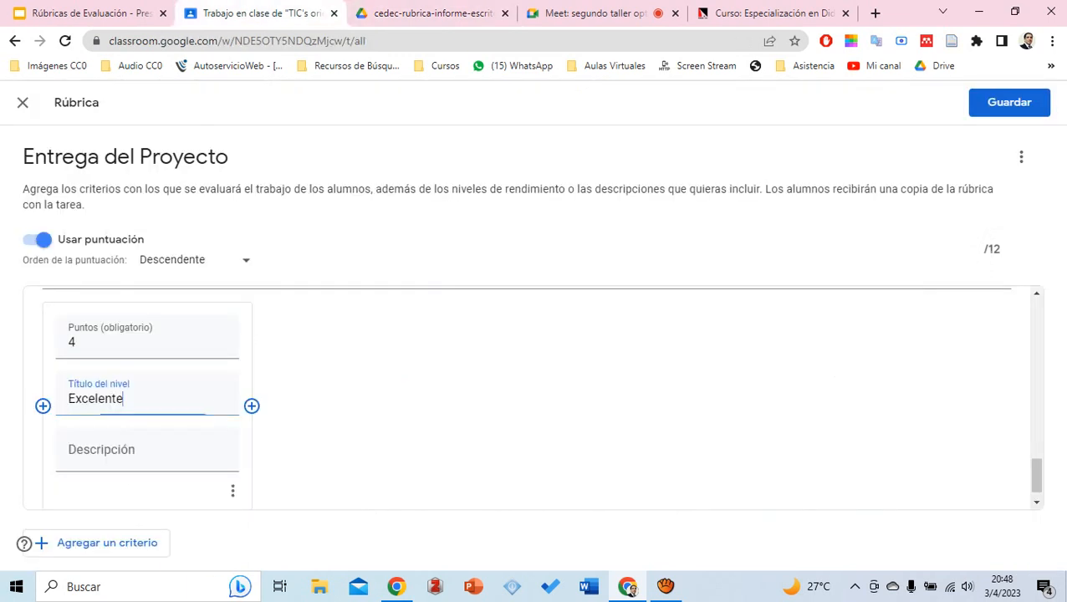
key(Tab)
key(ctrl+v)
Add a second level to the Calidad de la información criterion and copy the matching text for 3 Satisfactorio from the rubric document
key(Tab)
key(Return)
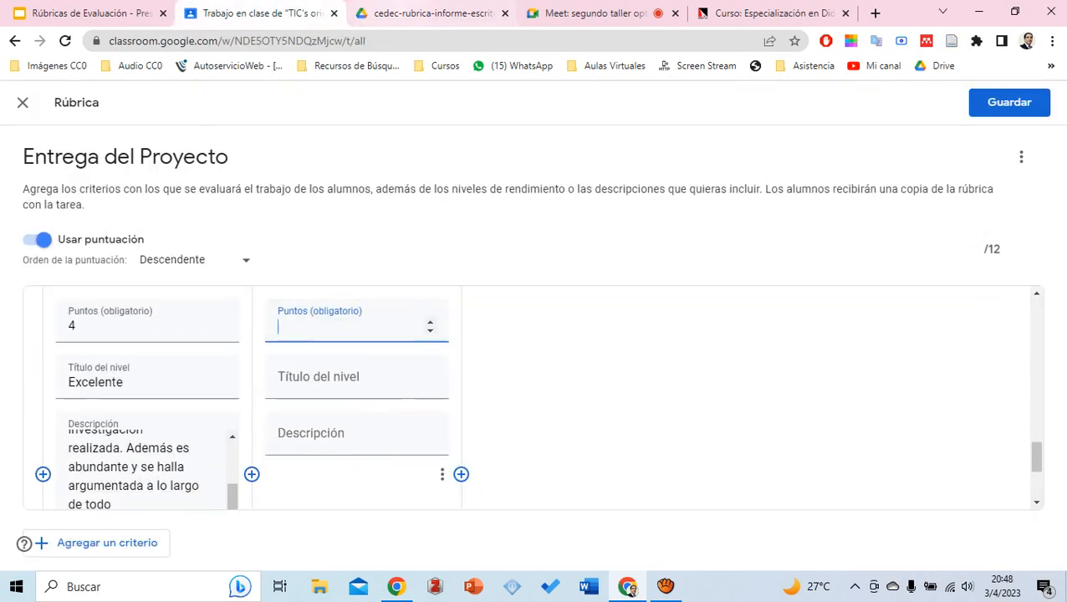
key(ctrl+Tab)
drag(520, 373, 448, 286)
key(ctrl+c)
key(ctrl+shift+Tab)
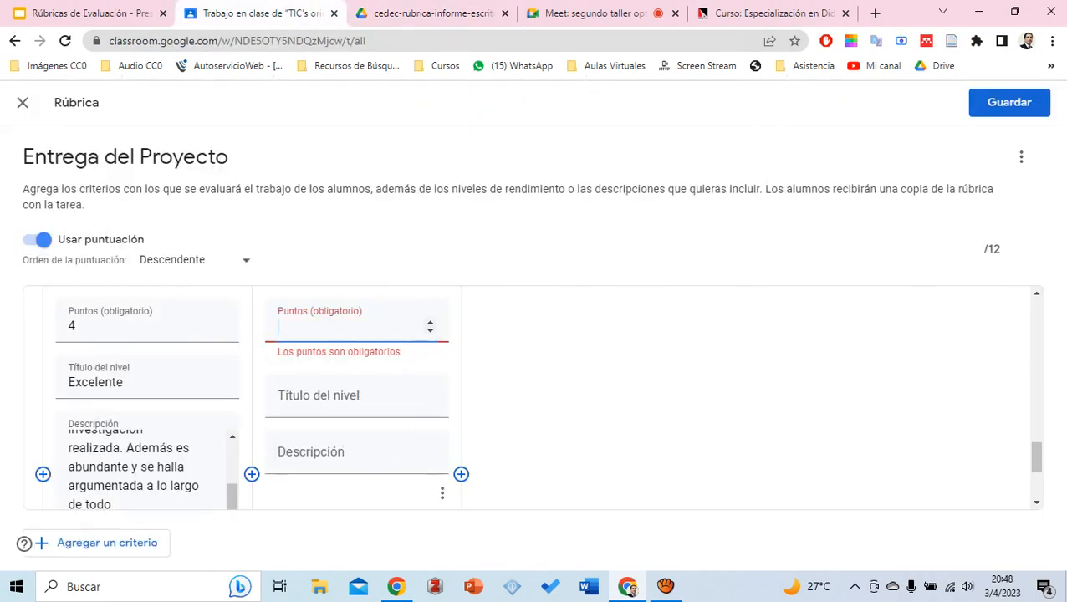
Set the second Calidad de la información level to 3 points, title it "Satisfactorio" and paste the copied text as its description
text(3)
key(Tab)
text(S)
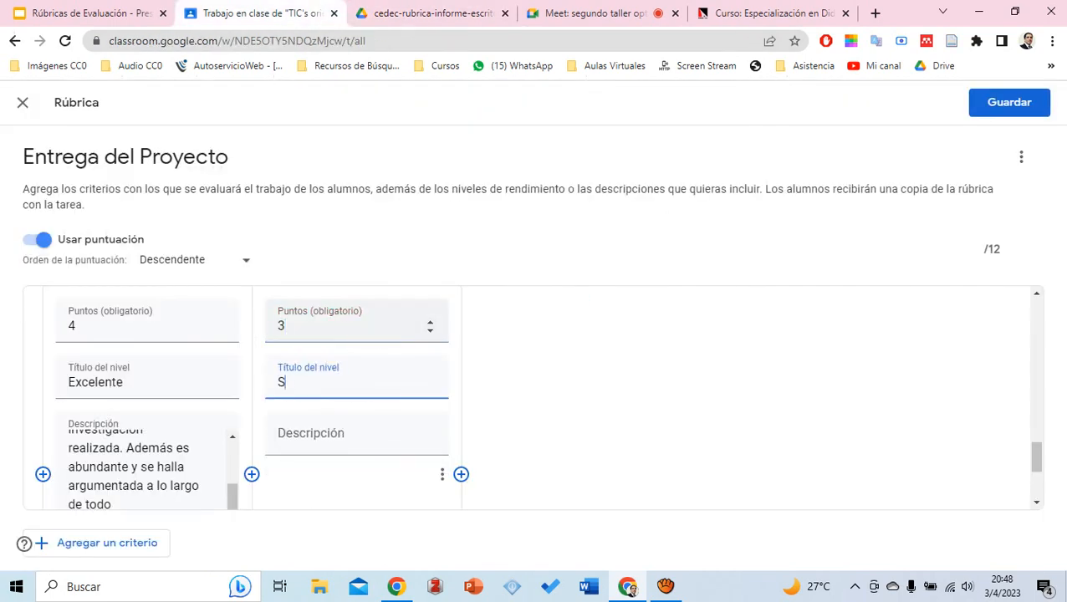
text(atifa)
key(BackSpace)
key(BackSpace)
text(sfac)
key(BackSpace)
key(BackSpace)
key(BackSpace)
text(factorio)
key(Tab)
key(ctrl+v)
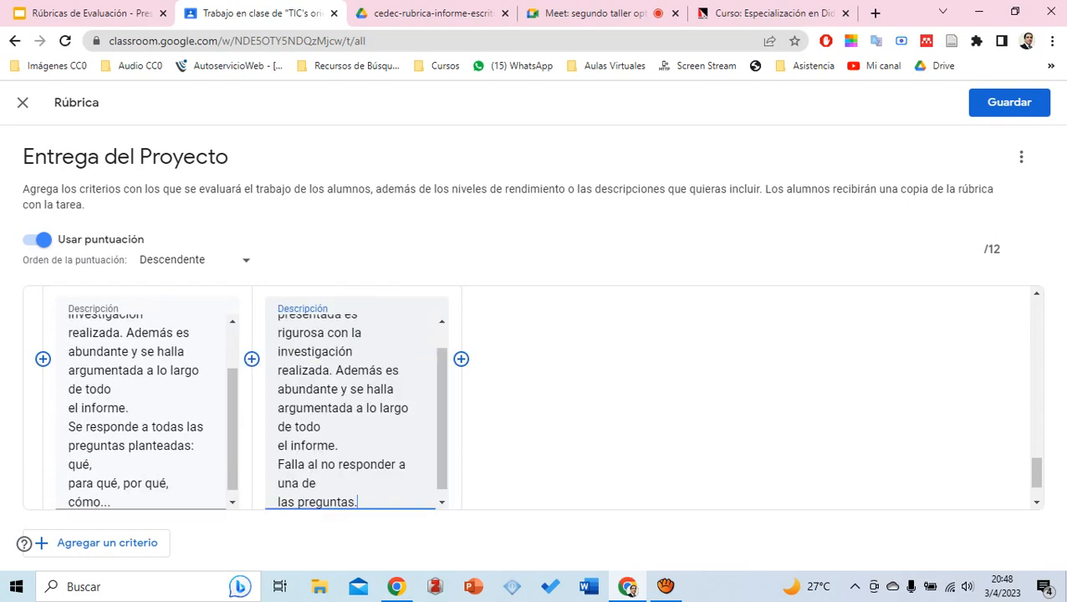
Copy the Calidad de Información text for 2 Mejorable from the rubric document and add a third level to the criterion
key(ctrl+Tab)
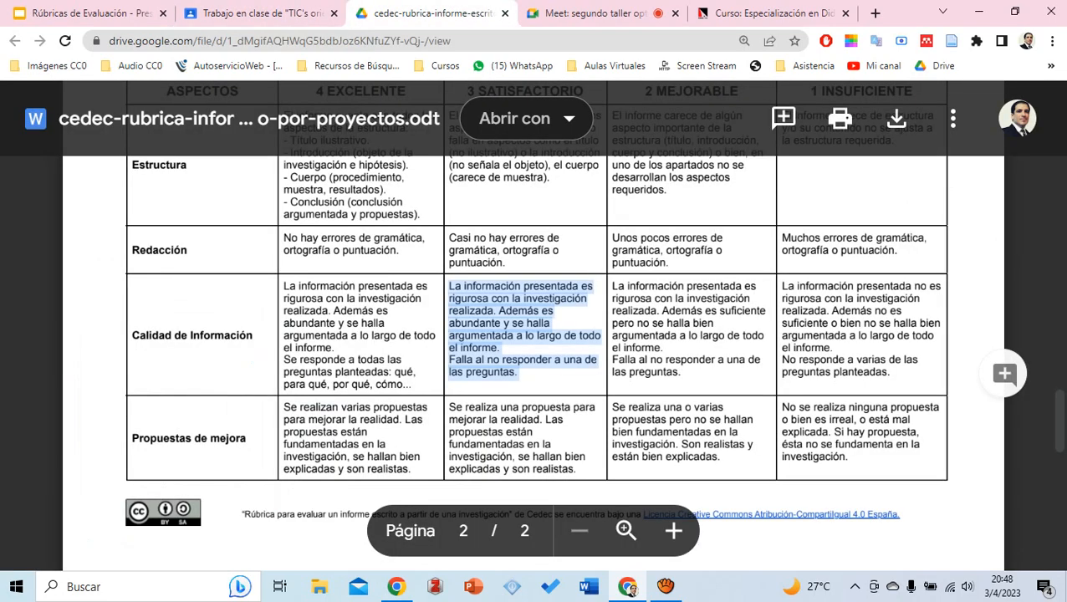
drag(683, 373, 613, 286)
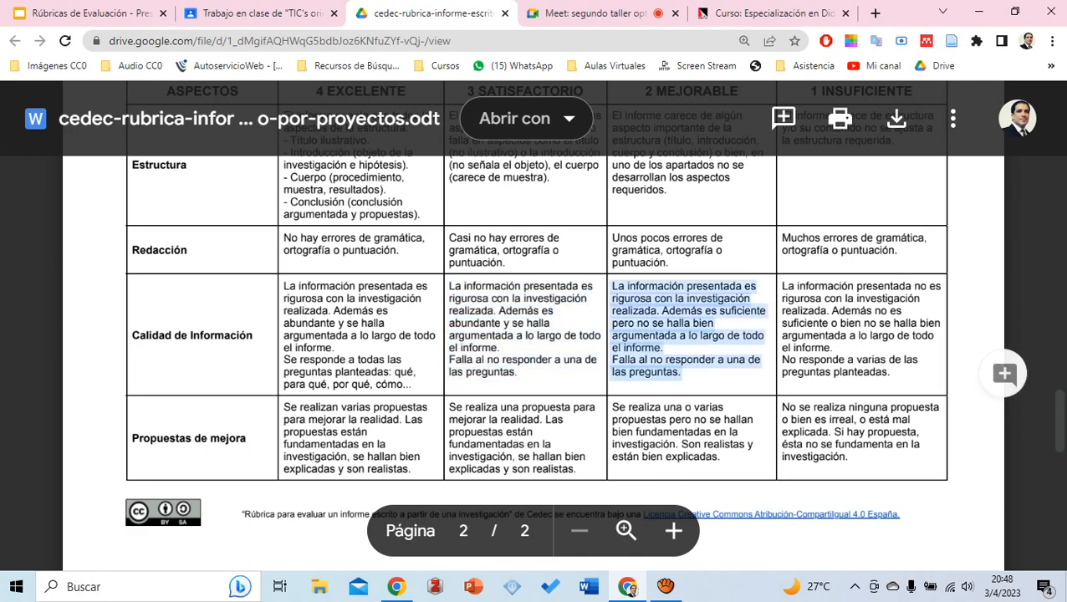
key(ctrl+c)
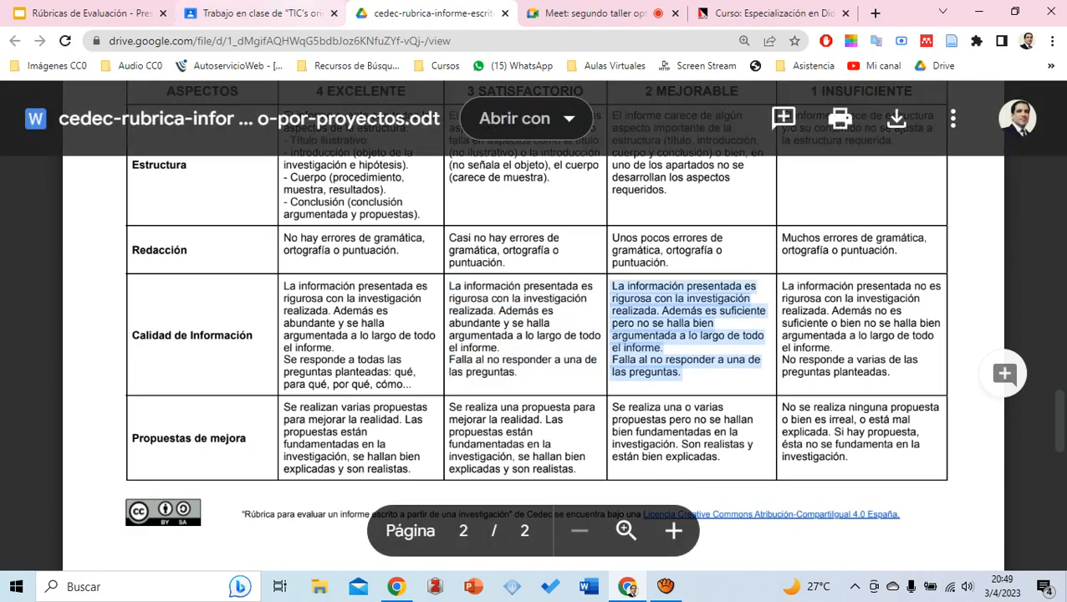
key(ctrl+shift+Tab)
click(462, 360)
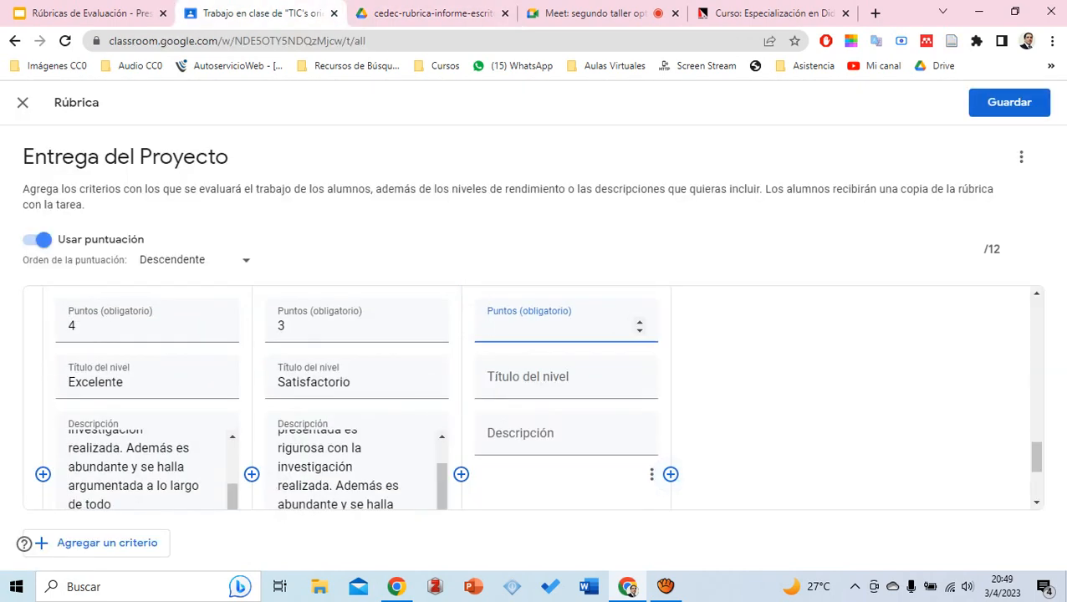
Set the third Calidad de la información level to 2 points, title it "Mejorable" and paste the copied text as its description
text(2)
key(Tab)
text(Mejor)
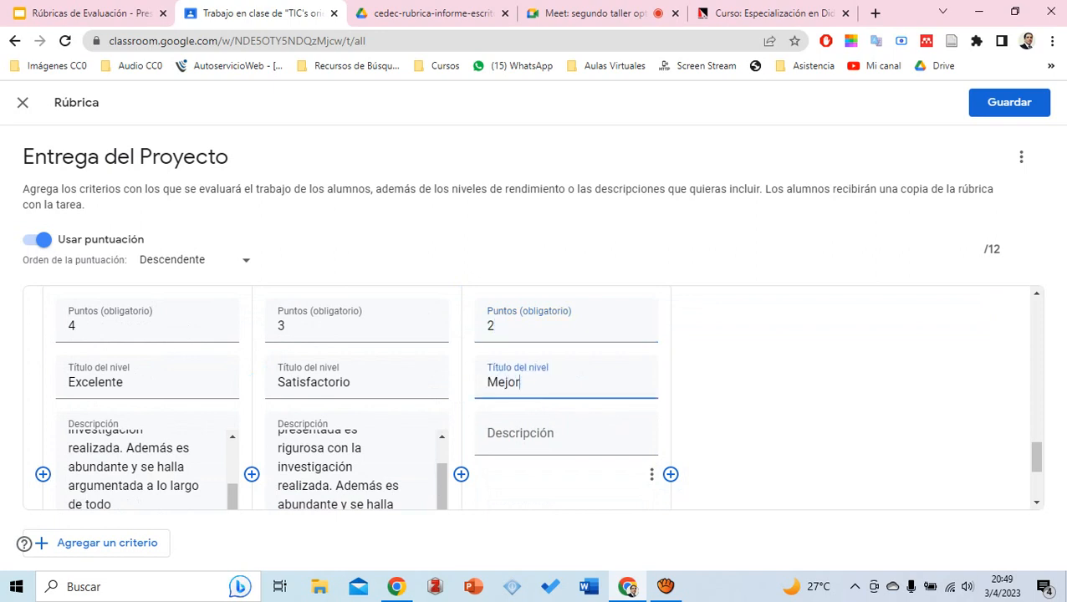
text(able)
key(Tab)
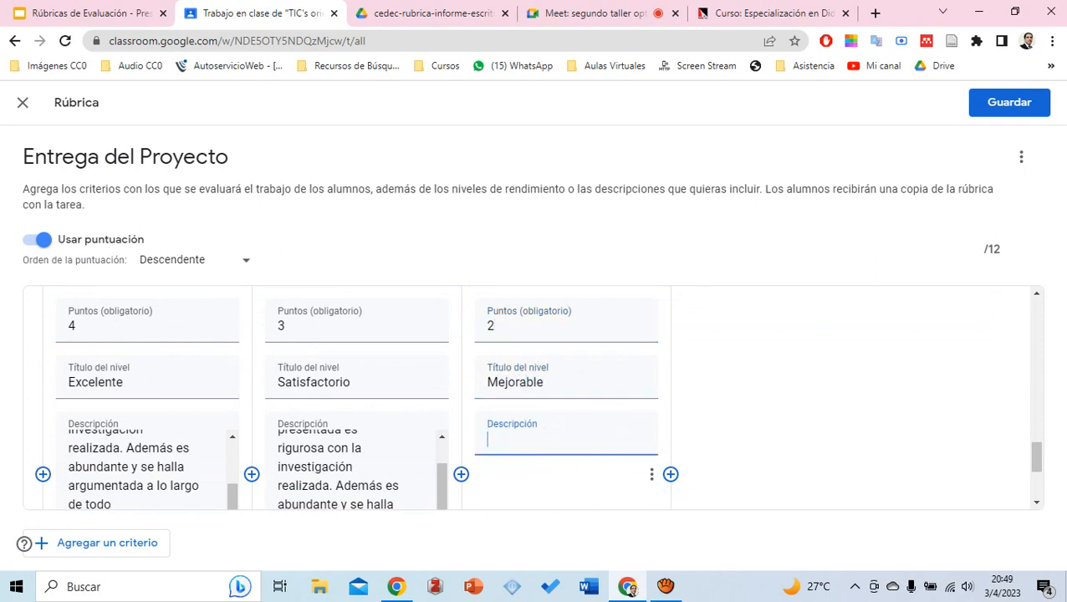
key(ctrl+v)
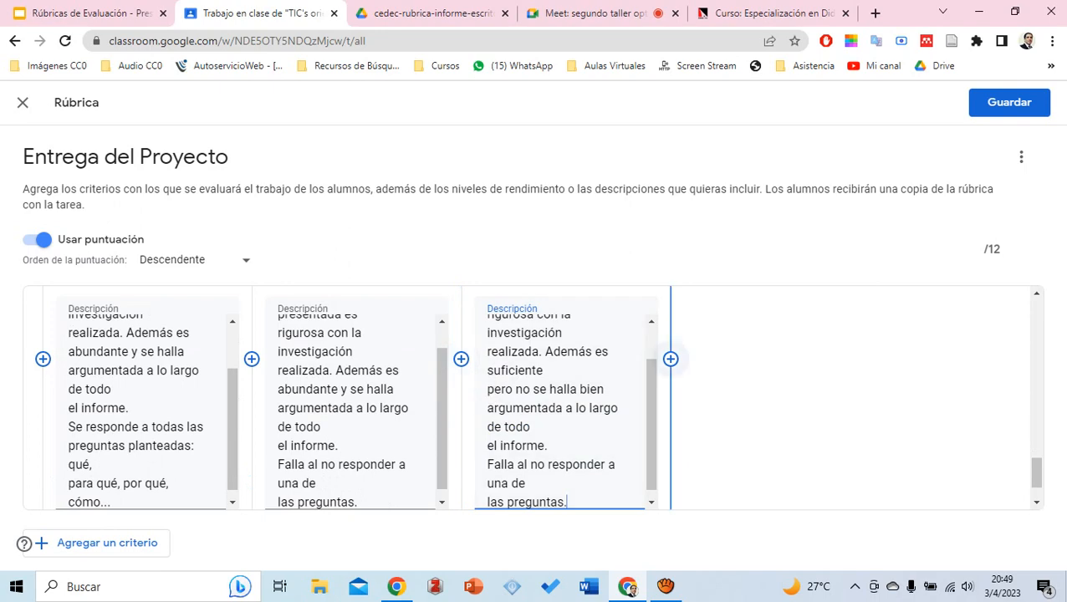
Add a fourth level to the Calidad de la información criterion and copy the matching text for 1 Insuficiente from the rubric document
click(670, 359)
key(ctrl+Tab)
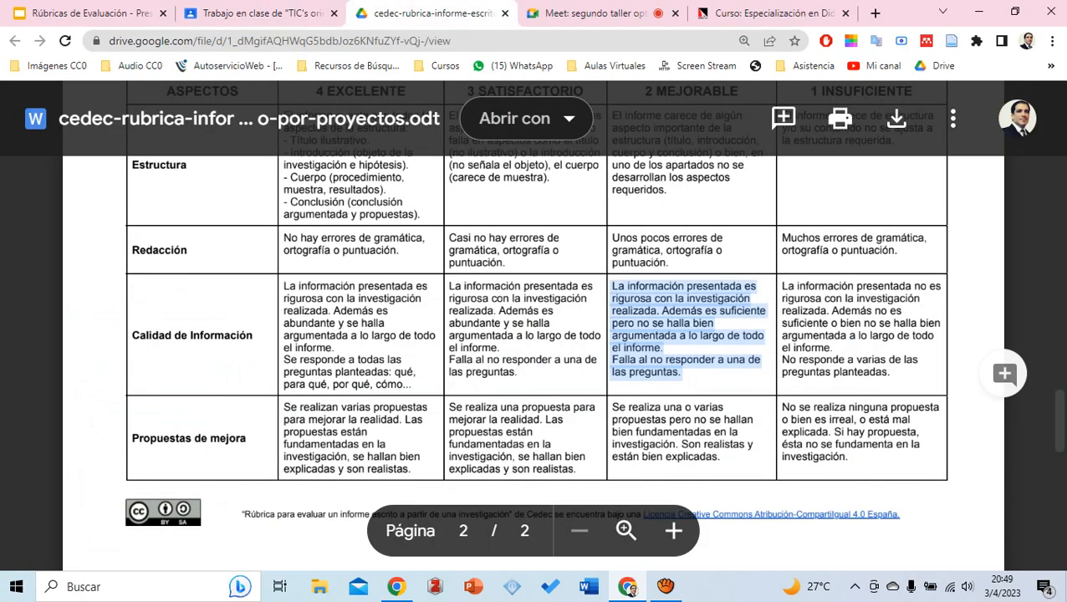
drag(893, 374, 783, 286)
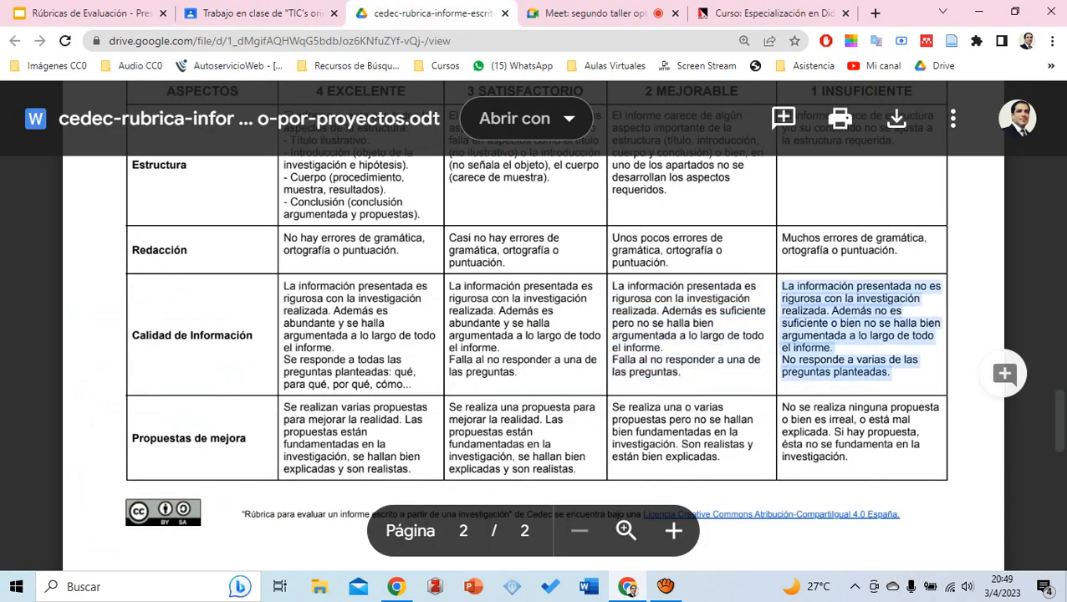
key(ctrl+shift+Tab)
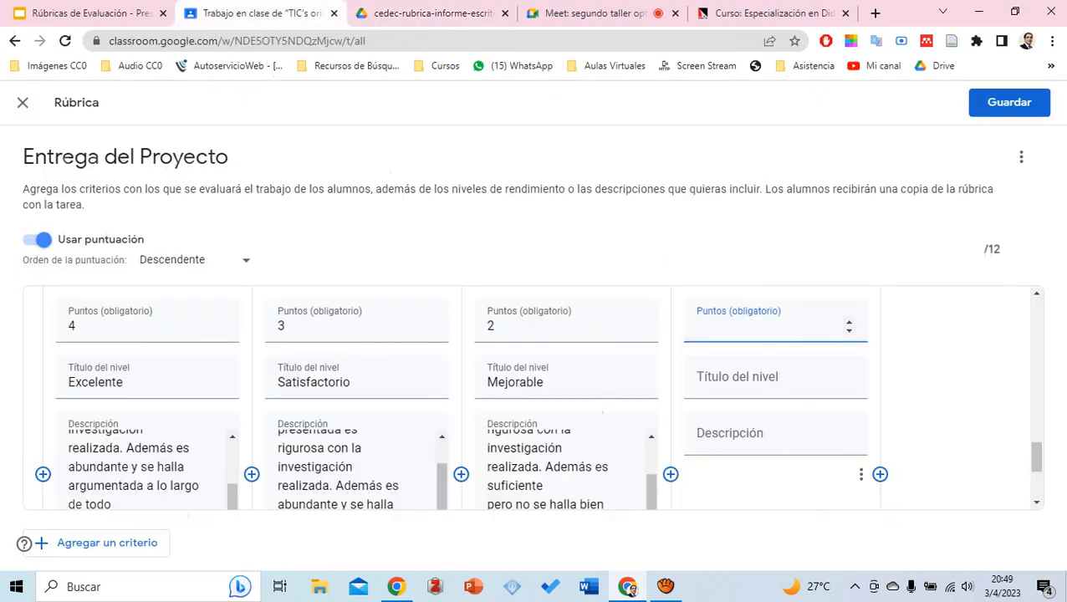
Set the fourth Calidad de la información level to 1 point, title it "Insuficiente" and paste the copied text as its description
text(1)
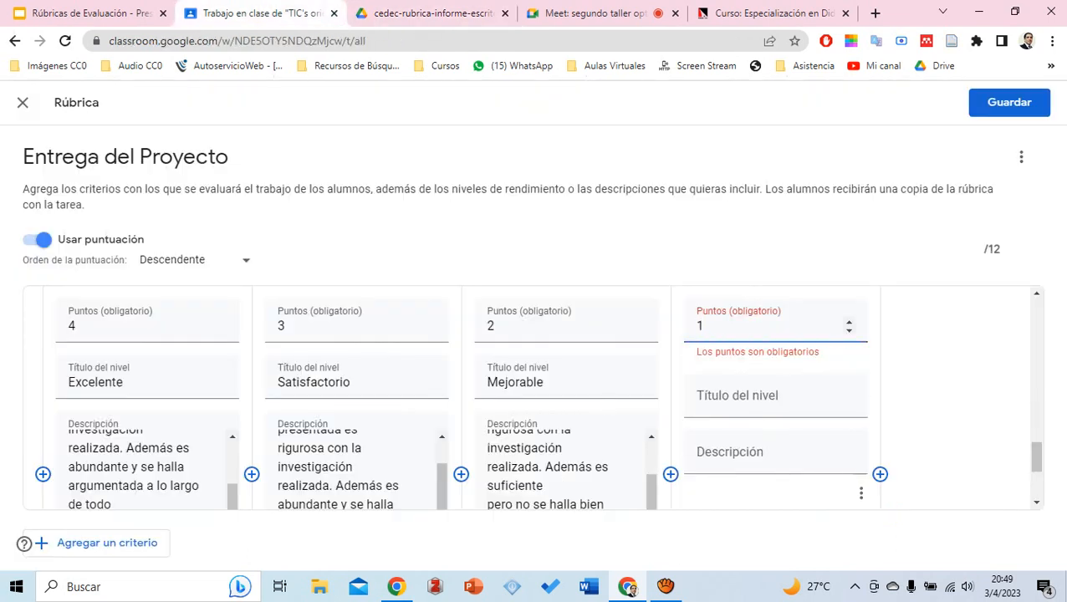
key(Tab)
text(Insuficiente)
key(Tab)
key(ctrl+v)
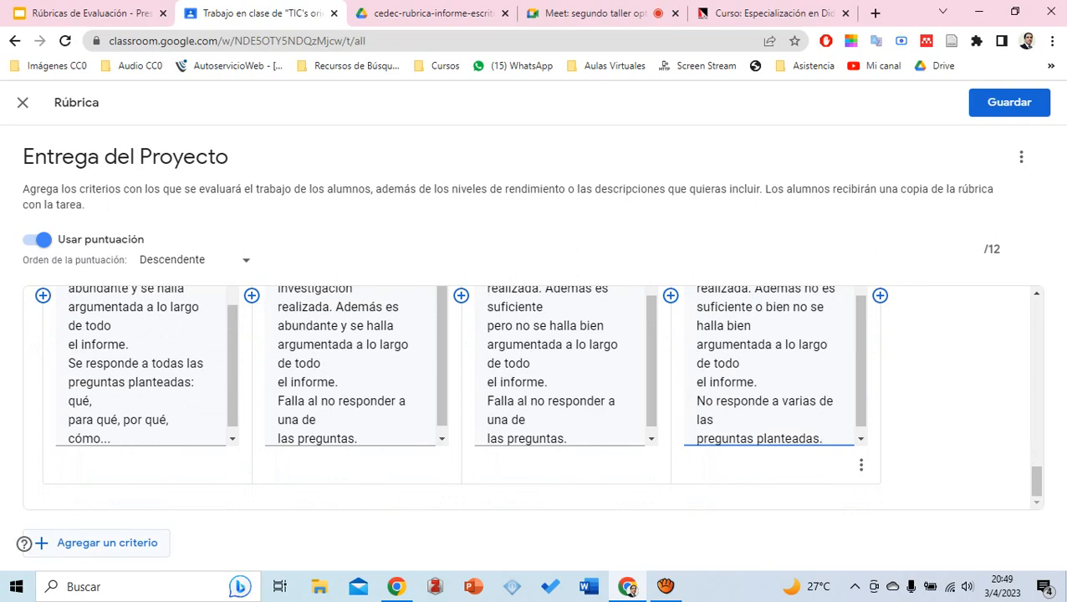
Add a criterion titled "Propuesta de Mejora" with the description "Aplicabilidad de la propuesta en el ámbito académico"
click(107, 543)
click(433, 13)
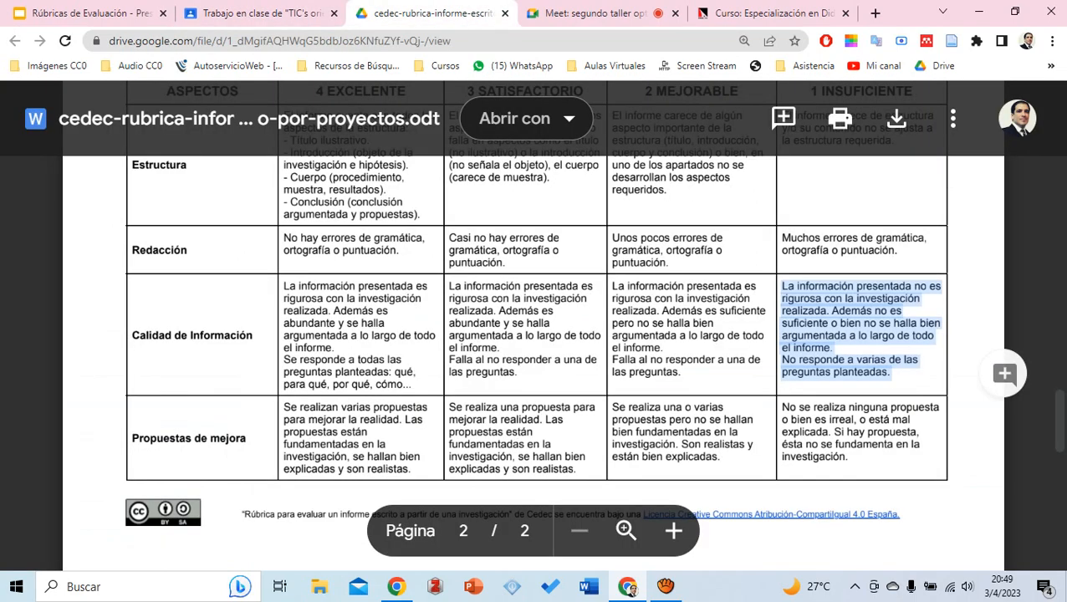
key(ctrl+shift+Tab)
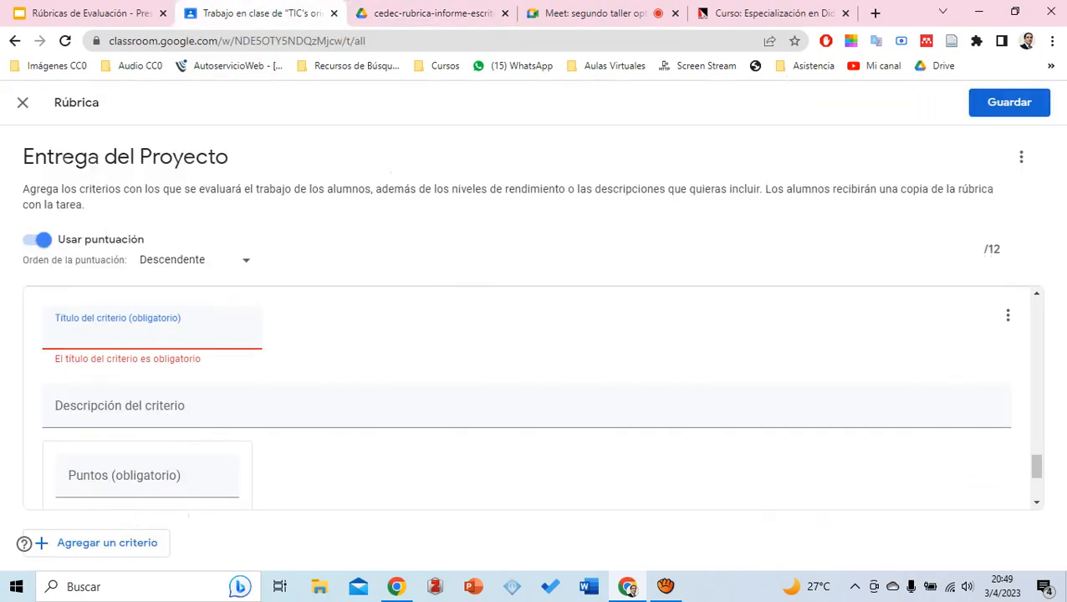
text(propue)
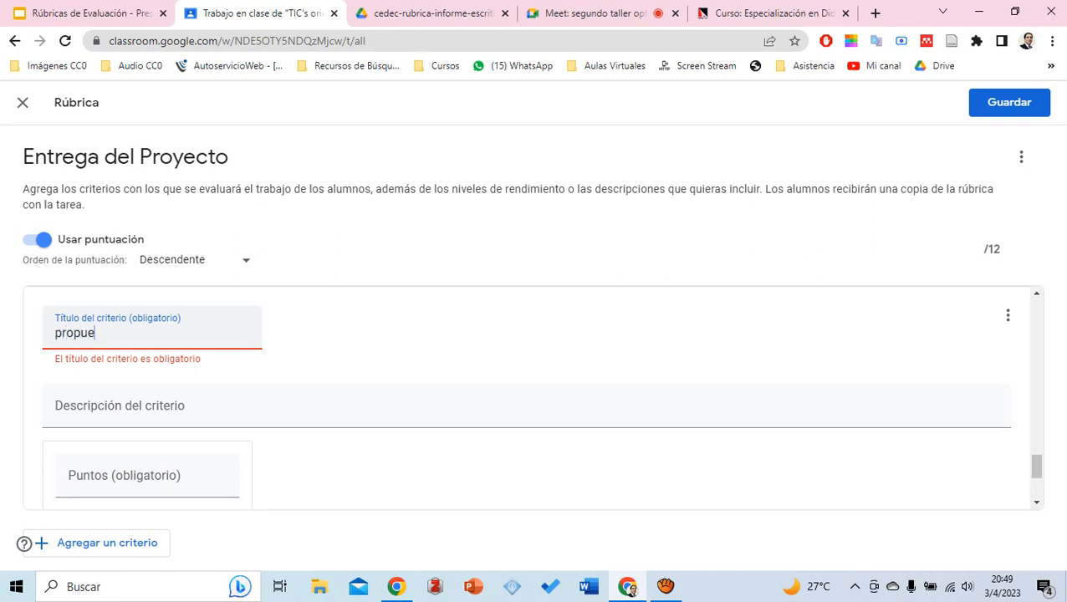
text(sta de Mejora)
key(Home)
key(Delete)
text(P)
key(Tab)
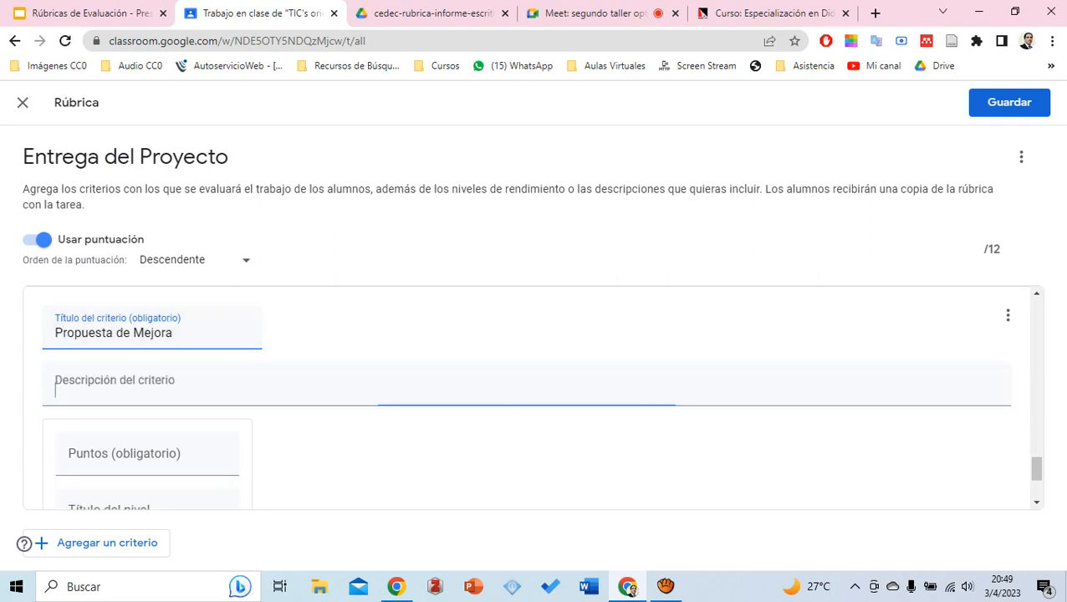
text(Aplicabilidad de la propuesta en el ámbito académico)
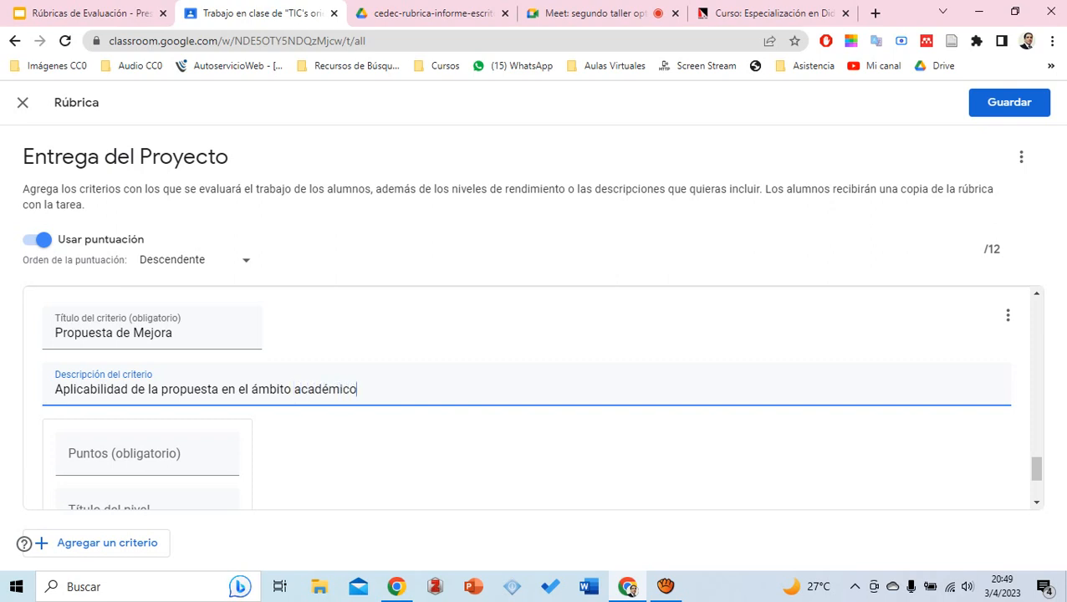
Set the first Propuesta de Mejora level to 4 points and title it "Excelente"
scroll(220, 452, down, 2)
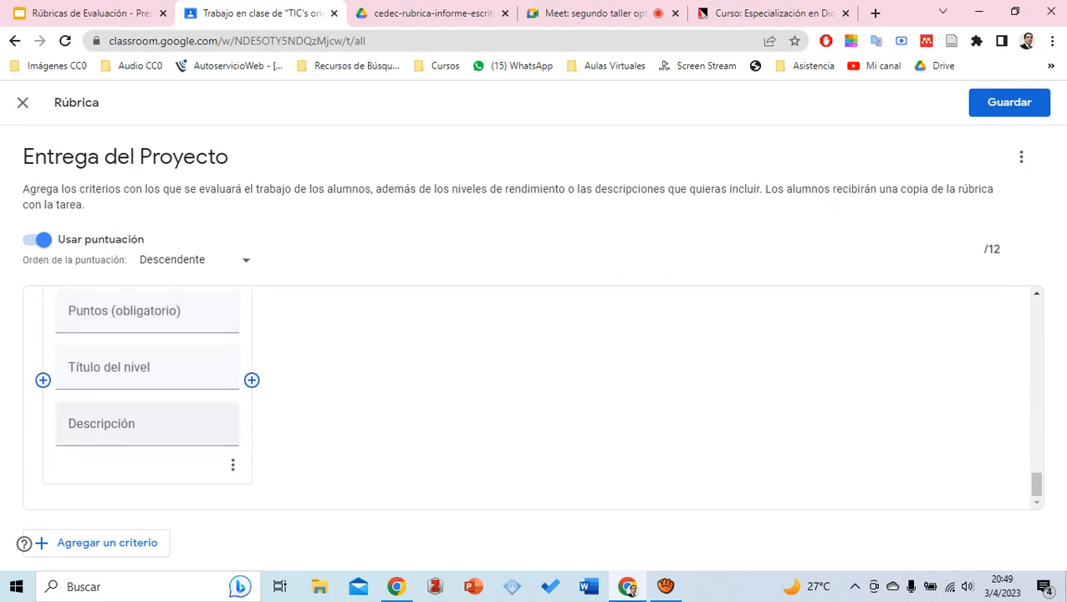
click(126, 312)
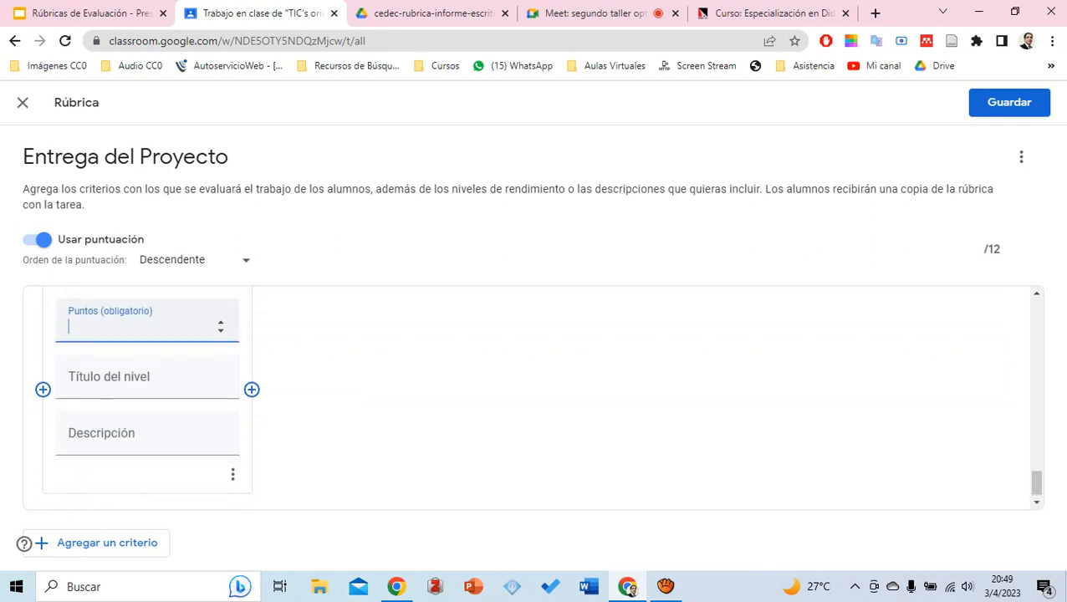
text(4)
key(Tab)
text(Excelente)
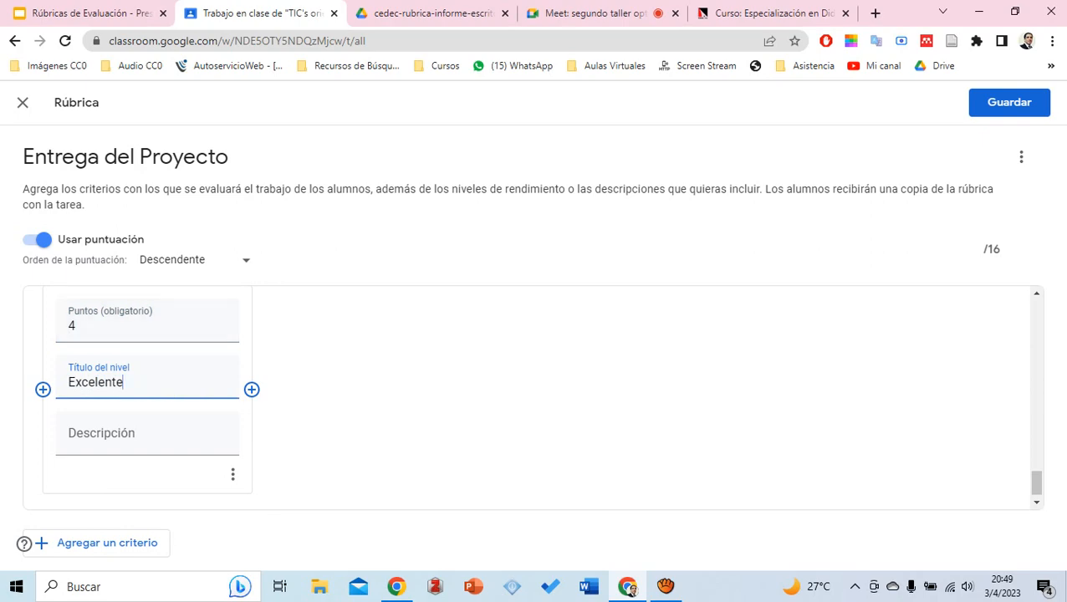
Copy the Propuestas de mejora text for 4 Excelente from the rubric document into the first level's description
key(ctrl+shift+Tab)
key(ctrl+Tab)
key(ctrl+Tab)
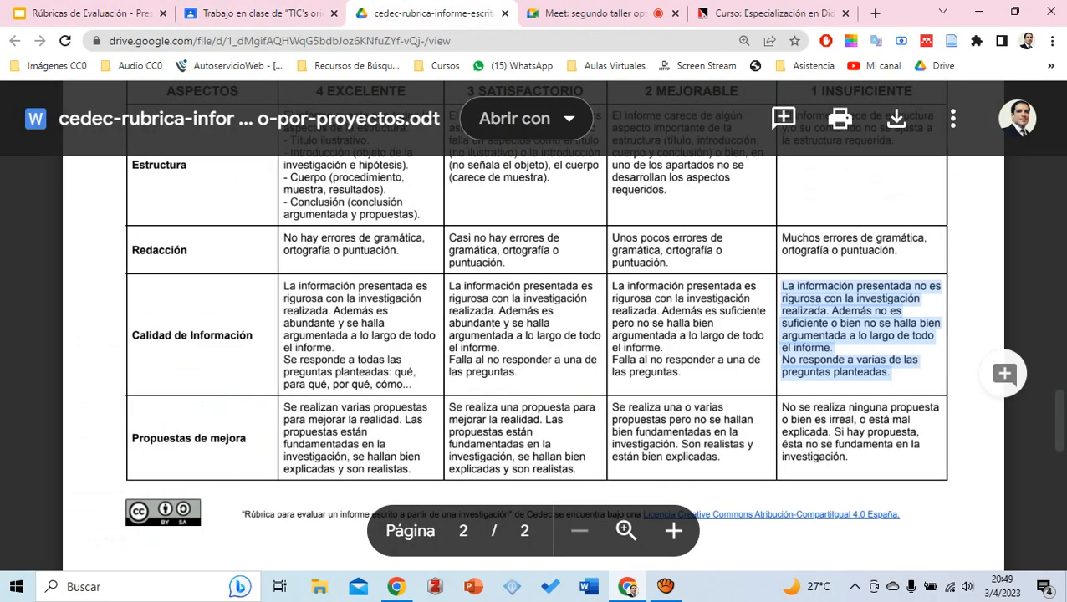
drag(413, 470, 284, 407)
key(ctrl+c)
key(ctrl+shift+Tab)
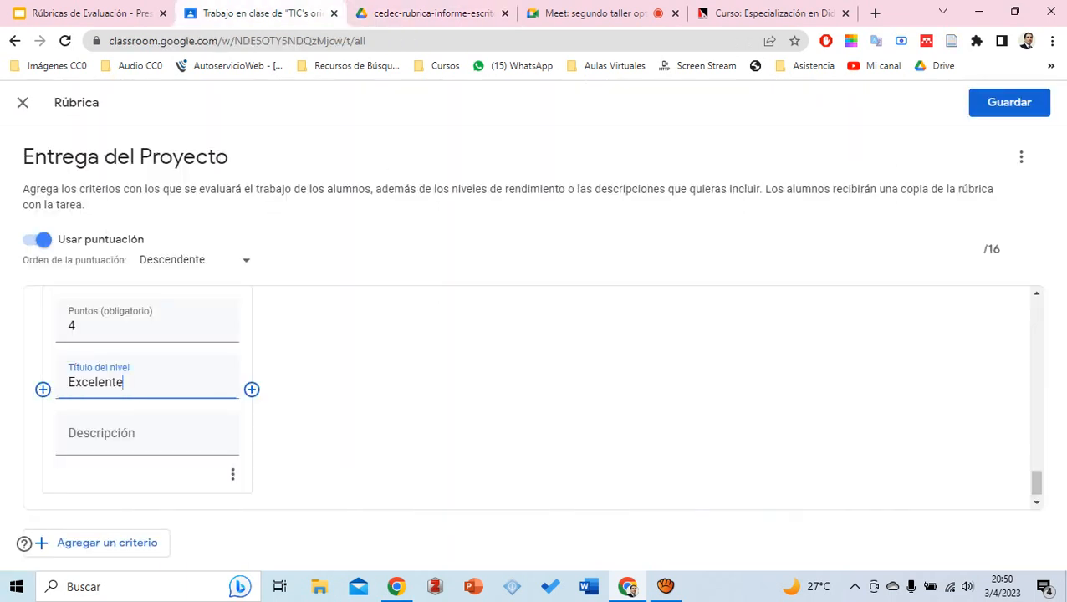
key(Tab)
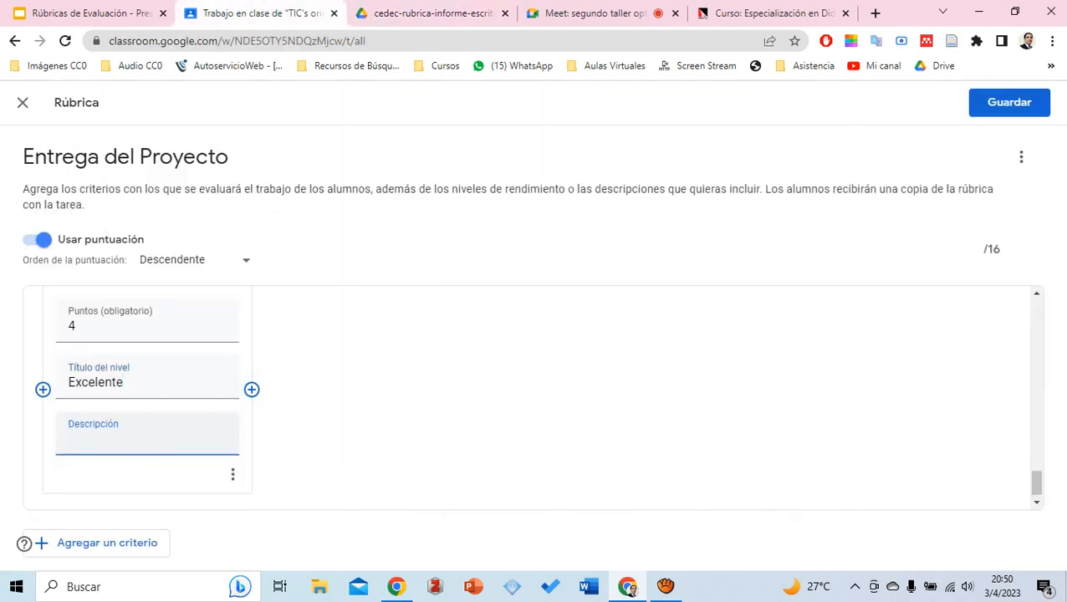
key(ctrl+v)
Add a second level to the Propuesta de Mejora criterion and copy the matching text for 3 Satisfactorio from the rubric document
key(Tab)
key(Return)
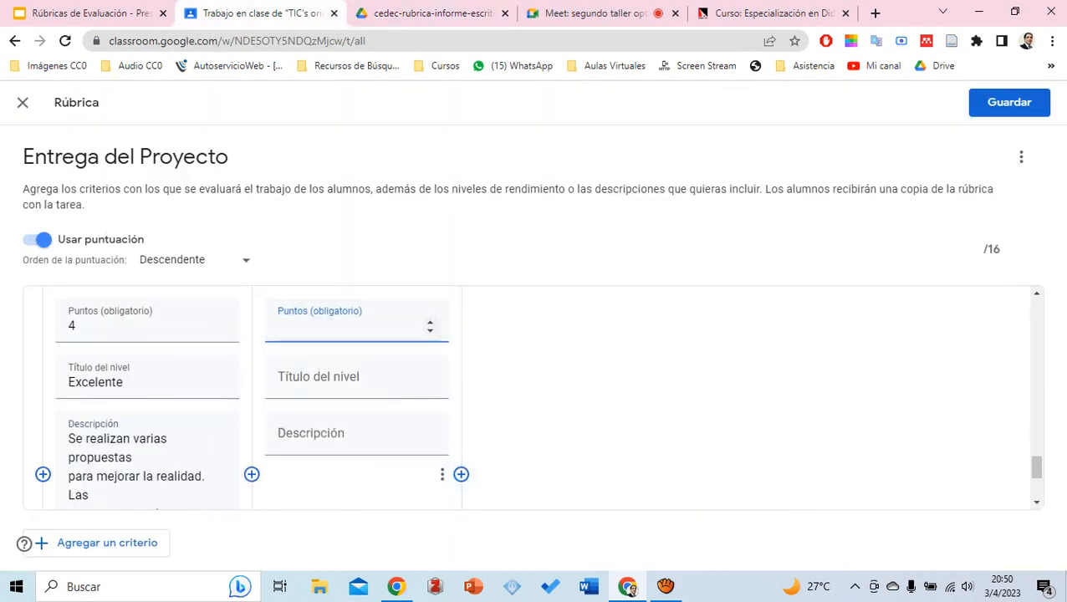
key(ctrl+Tab)
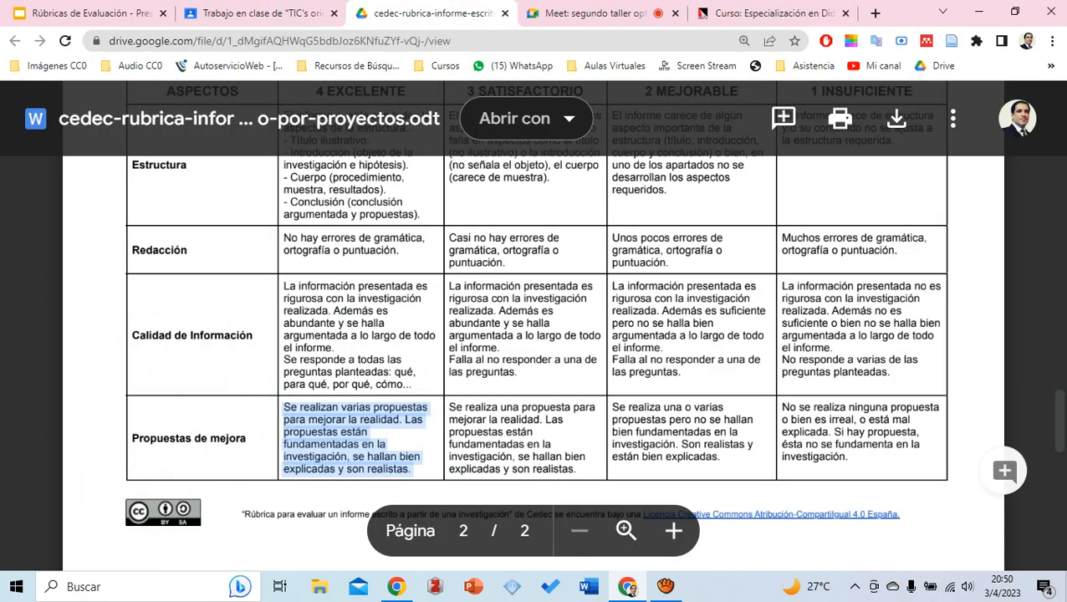
drag(579, 470, 449, 407)
key(ctrl+c)
Set the second Propuesta de Mejora level to 3 points, title it "Satisfactorio" and paste the copied text as its description
key(ctrl+shift+Tab)
text(3)
key(Tab)
text(Satisfactorio)
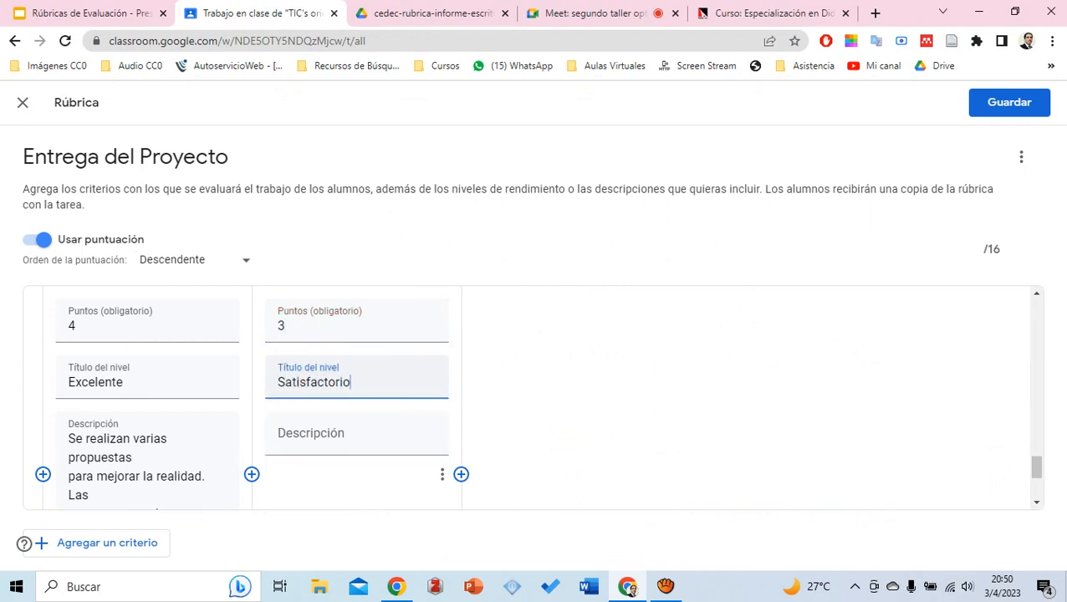
key(Tab)
key(ctrl+v)
Add a third level to the Propuesta de Mejora criterion with 2 points and the title "Mejorable"
key(Tab)
key(Return)
text(2)
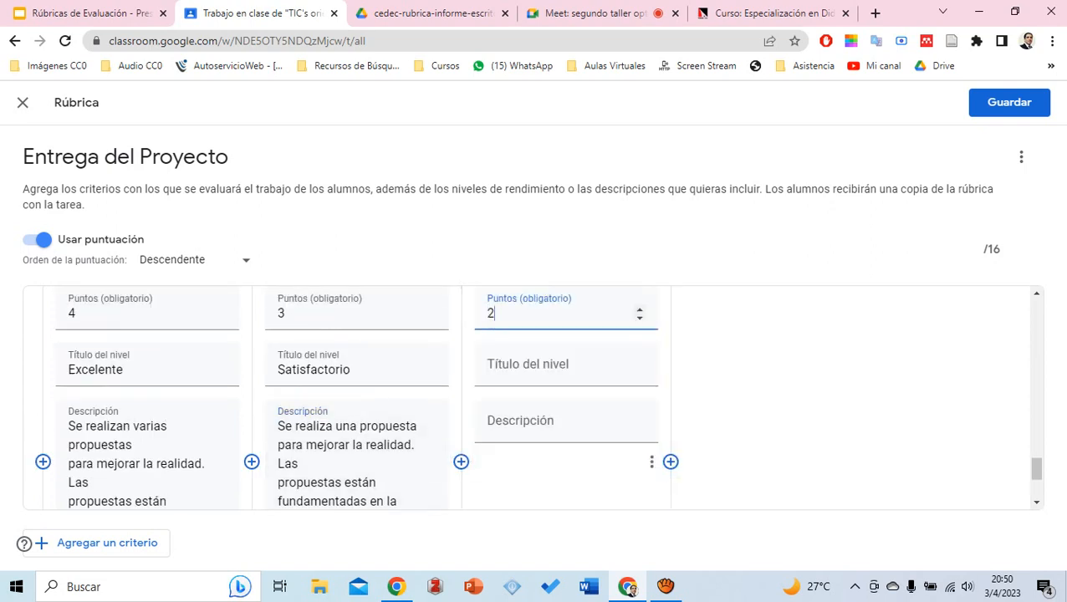
key(Tab)
text(Mejorable)
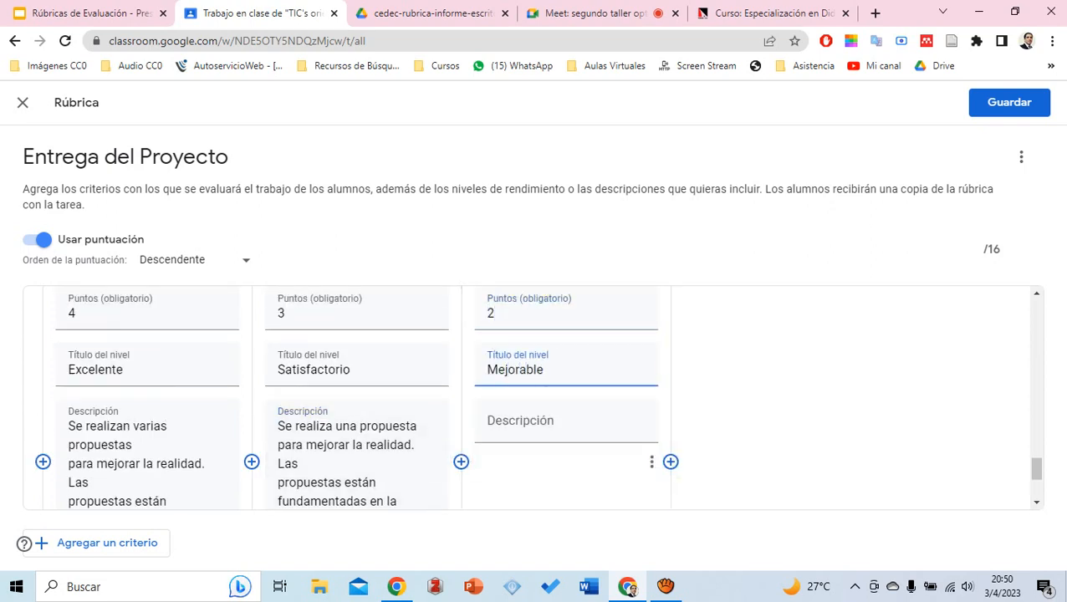
Fill the third level's description with the Propuestas de mejora text for 2 Mejorable from the rubric document
key(ctrl+Tab)
drag(721, 457, 613, 408)
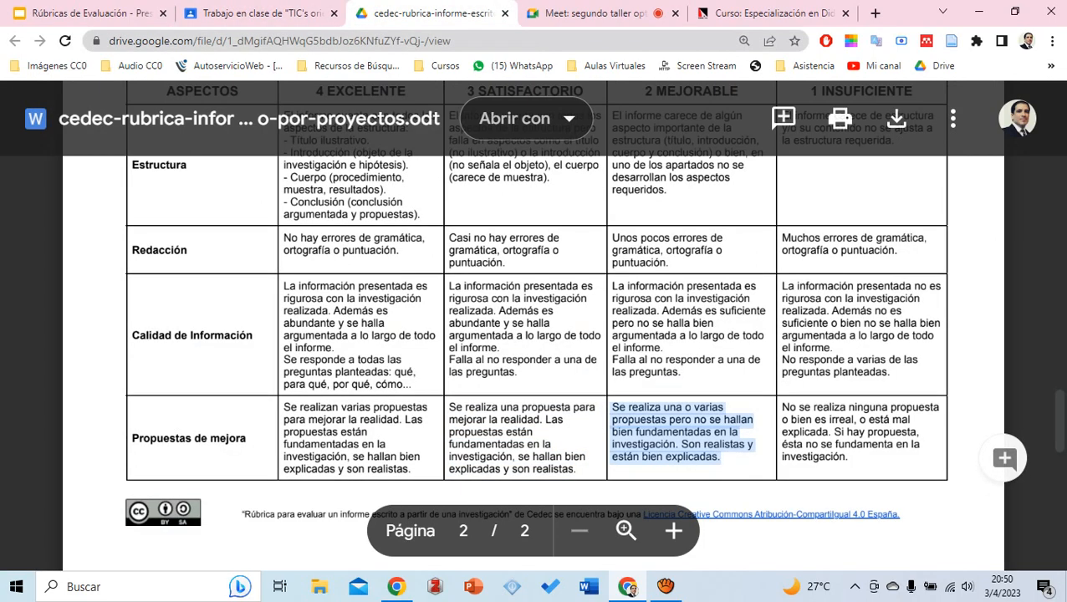
key(ctrl+shift+Tab)
key(Tab)
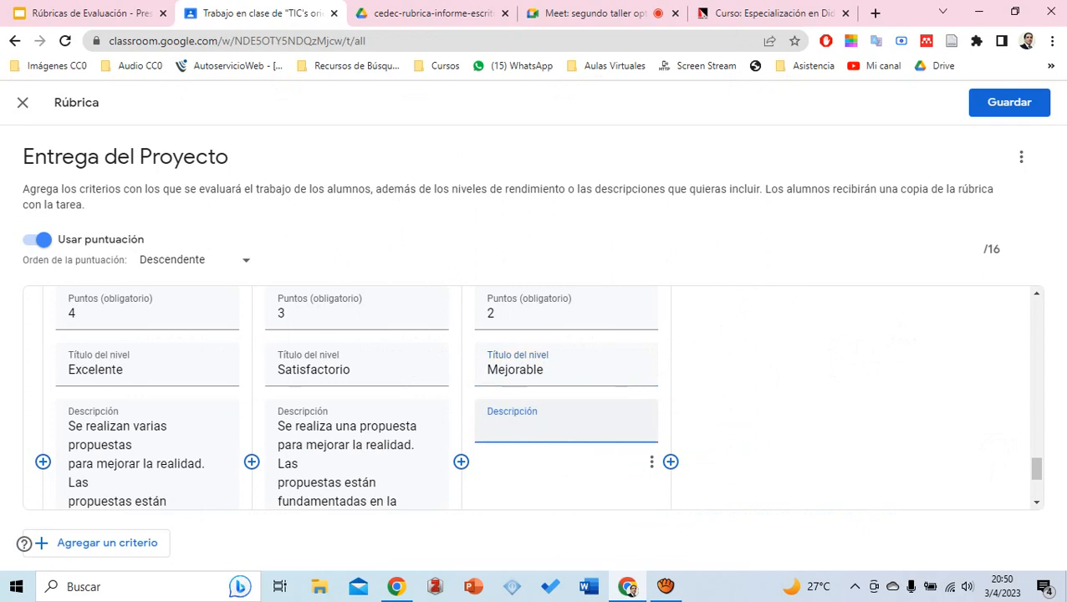
text(Se realiza una o varias propuestas pero no se hallan bien fundamentadas en la investigación. Son realistas y están explicadas.)
Add a fourth level to the Propuesta de Mejora criterion with 1 point and the title "Insuficiente"
key(Tab)
key(Return)
text(1)
key(Tab)
text(insuficiente)
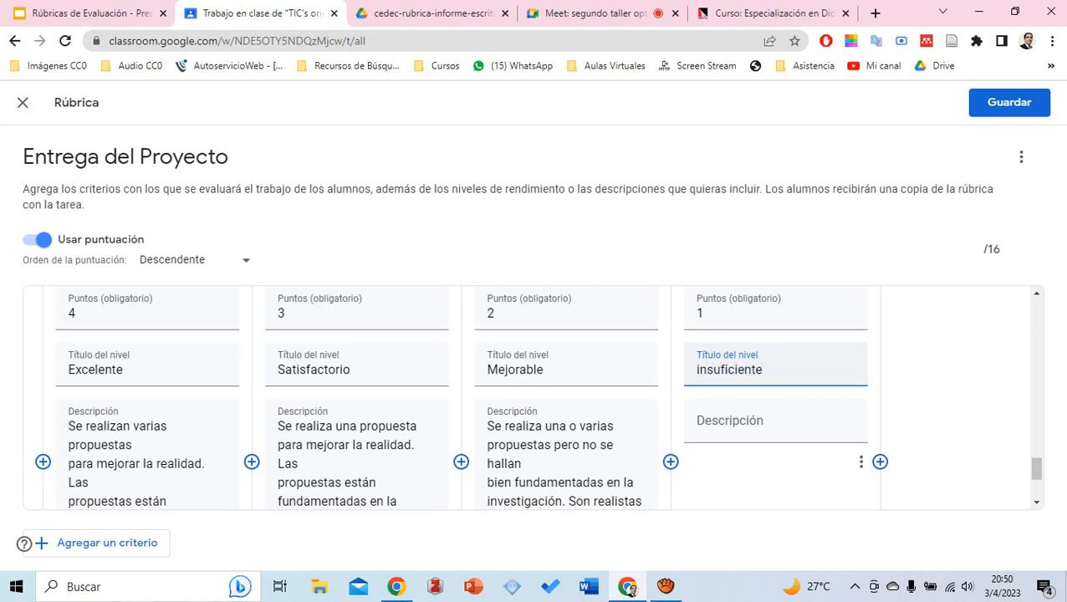
key(Delete)
text(I)
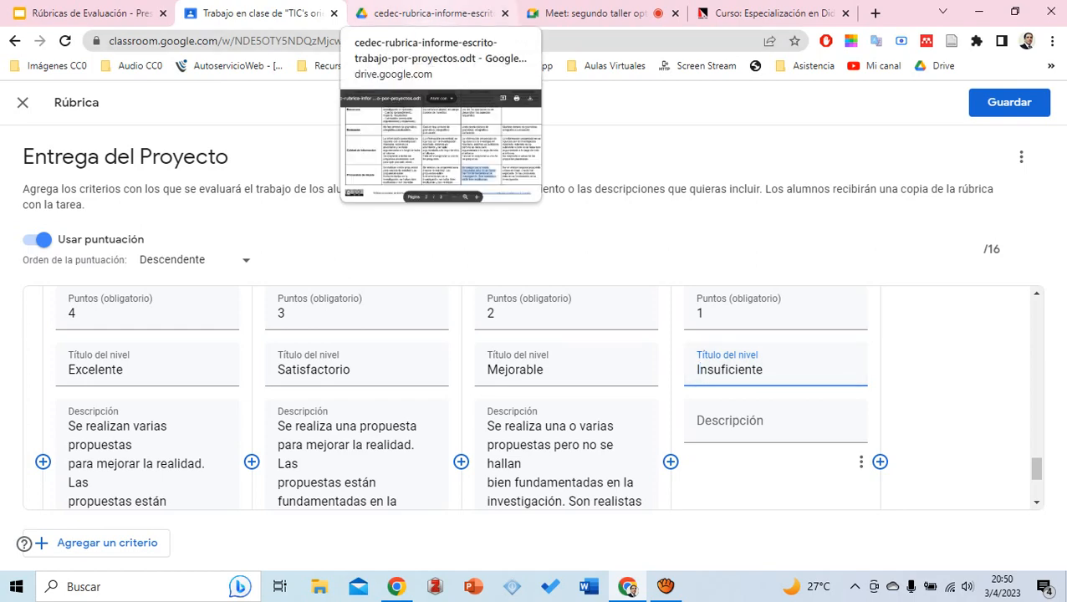
Copy the Propuestas de mejora text for 1 Insuficiente from the rubric document into the fourth level's description
click(427, 14)
drag(894, 445, 783, 408)
drag(850, 457, 783, 407)
key(ctrl+c)
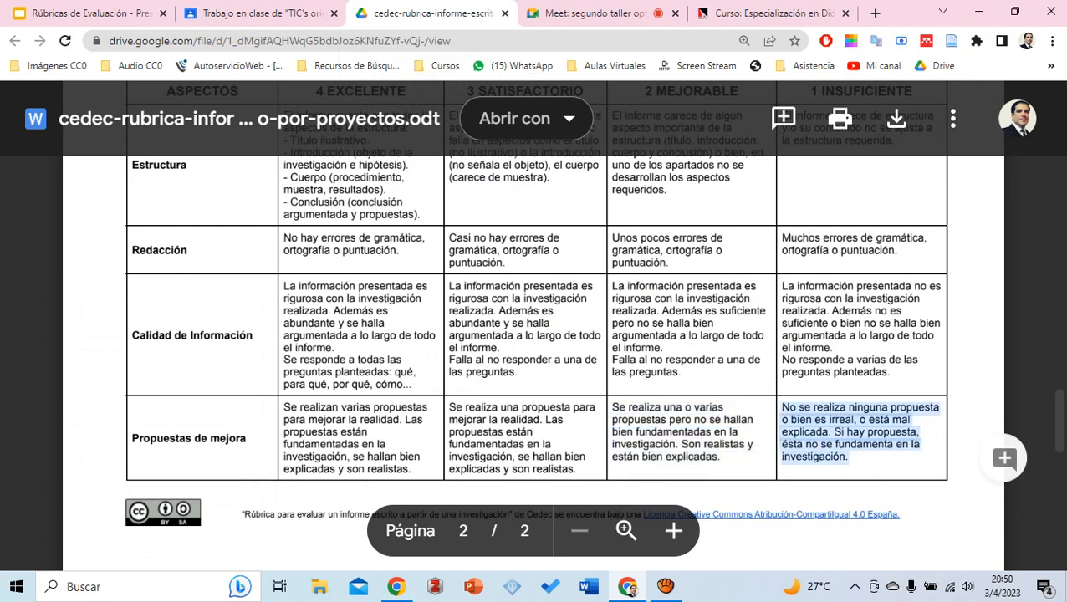
key(ctrl+shift+Tab)
key(Tab)
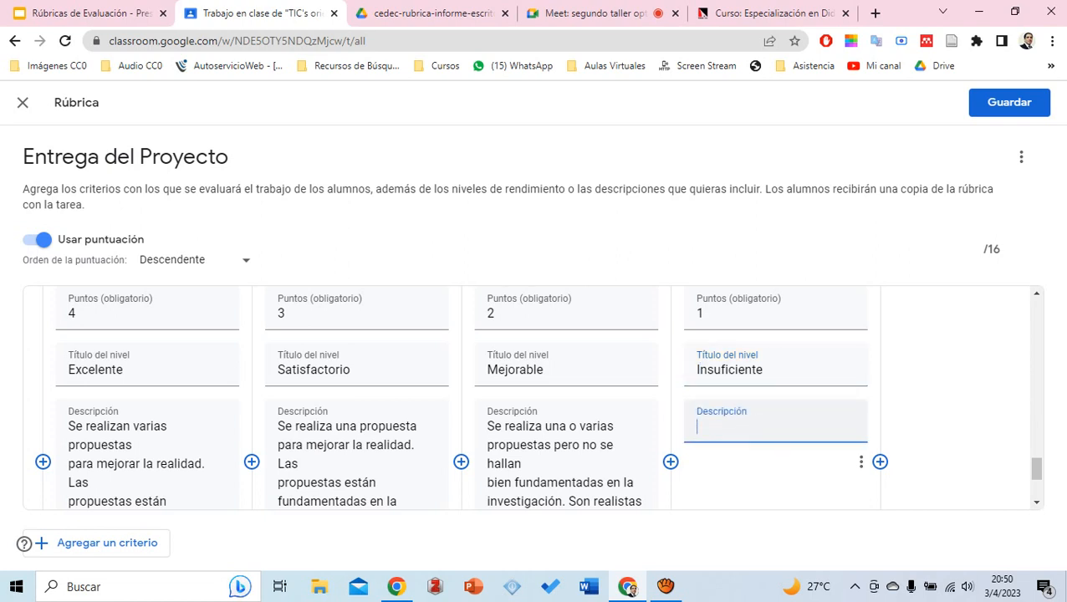
key(ctrl+v)
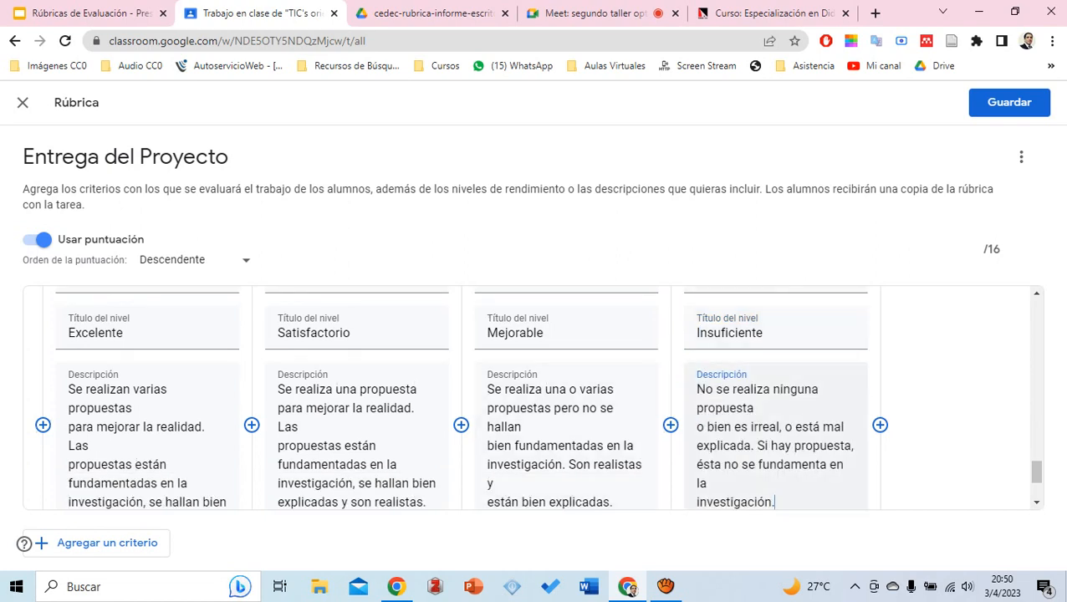
Review the rubric's total score and its completed criteria
mouse_move(1001, 249)
mouse_down()
mouse_move(982, 249)
mouse_move(1002, 249)
mouse_up()
click(988, 250)
drag(1002, 249, 983, 249)
click(985, 250)
triple_click(994, 249)
scroll(535, 398, down, 2)
scroll(535, 398, up, 4)
Save the rubric and assign the Entrega del Proyecto task to the class
click(1010, 102)
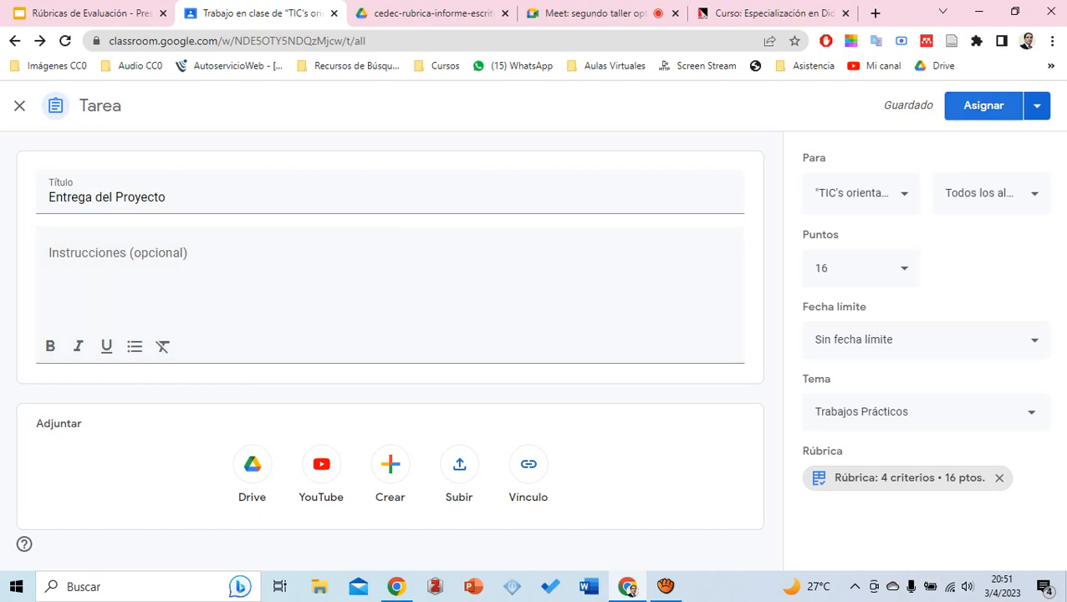
click(984, 106)
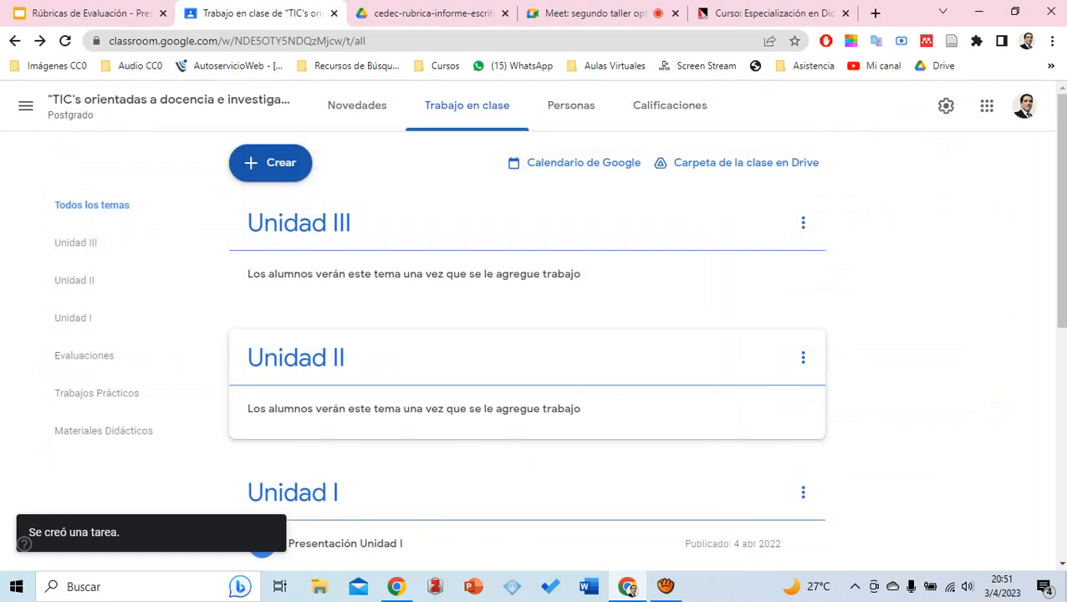
Return to the list of classes and open the class "TIC's orientadas a docencia e investigación"
click(25, 105)
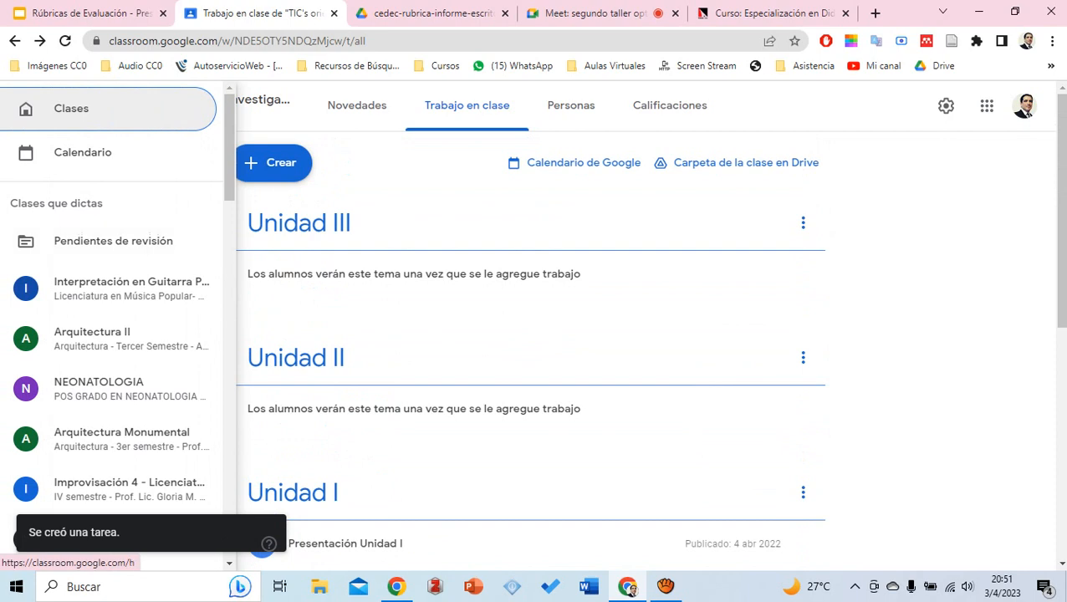
click(72, 111)
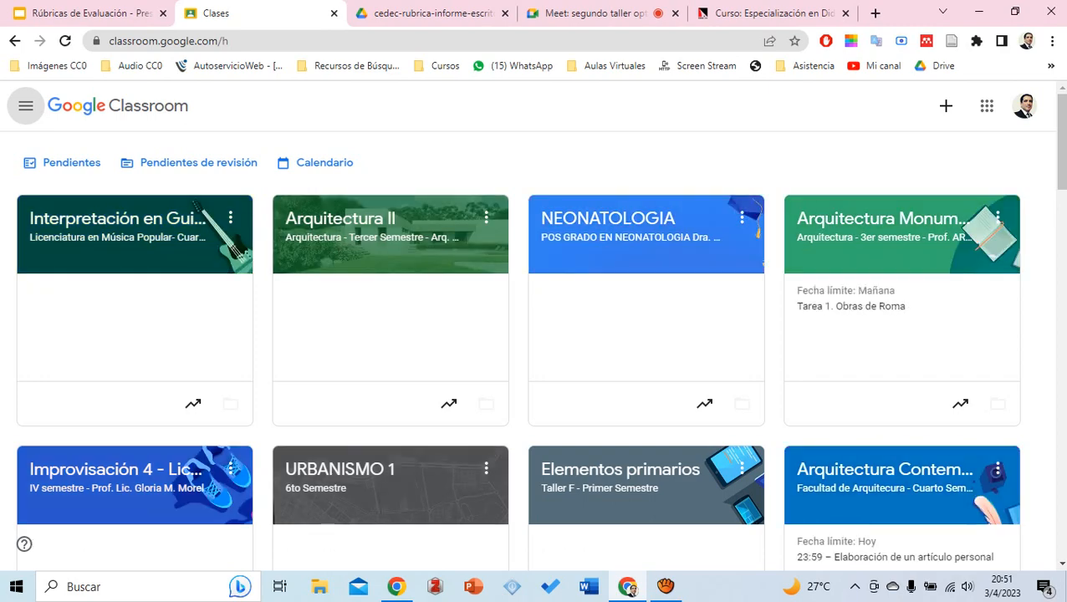
drag(1062, 144, 1061, 514)
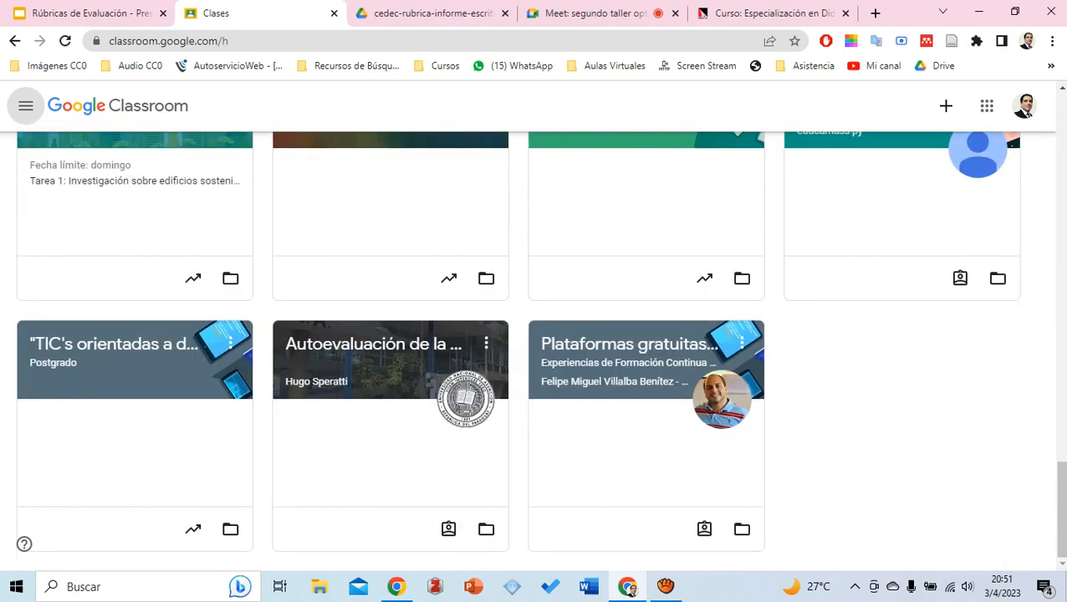
click(112, 344)
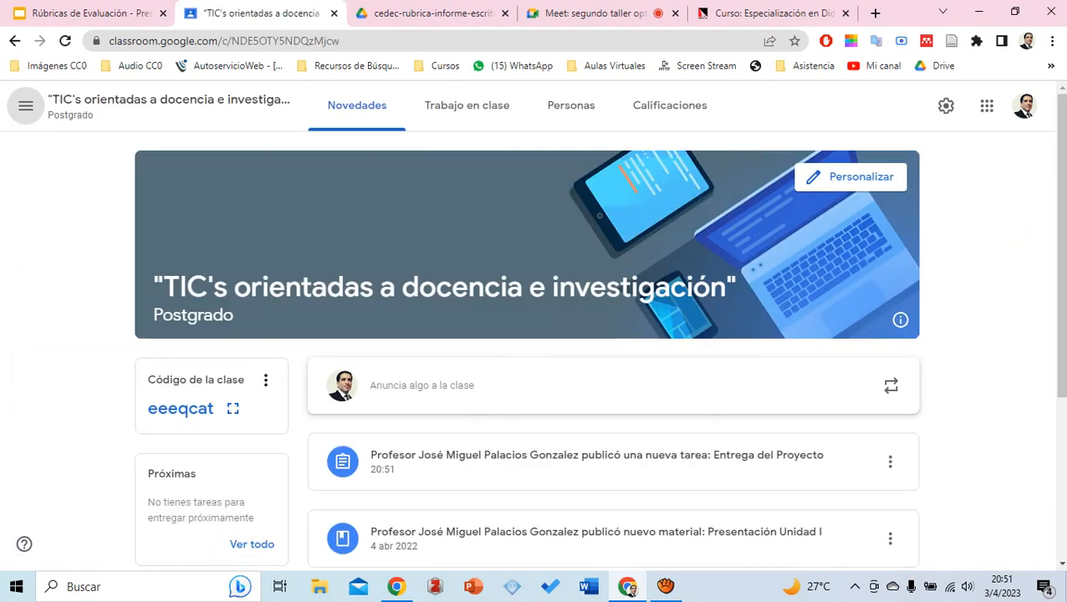
Open the class settings and copy the class invitation link
click(945, 106)
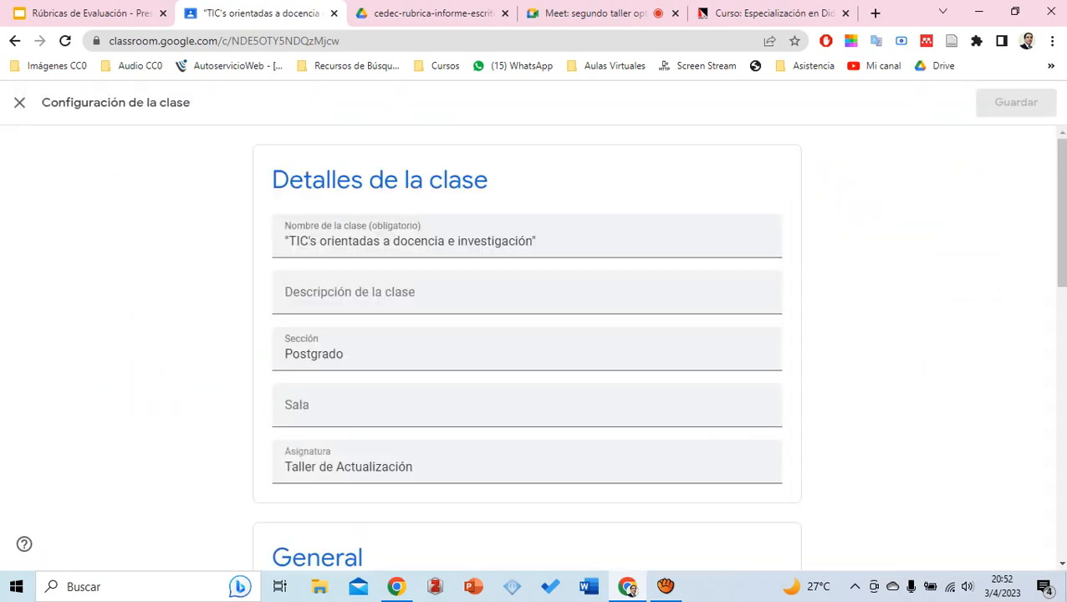
scroll(527, 334, down, 7)
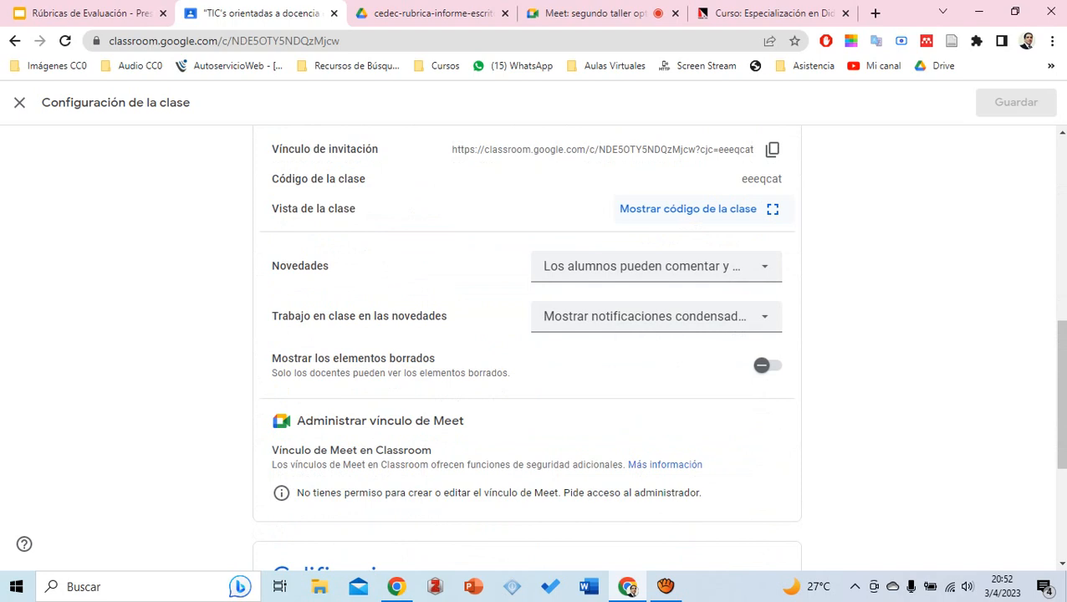
click(772, 149)
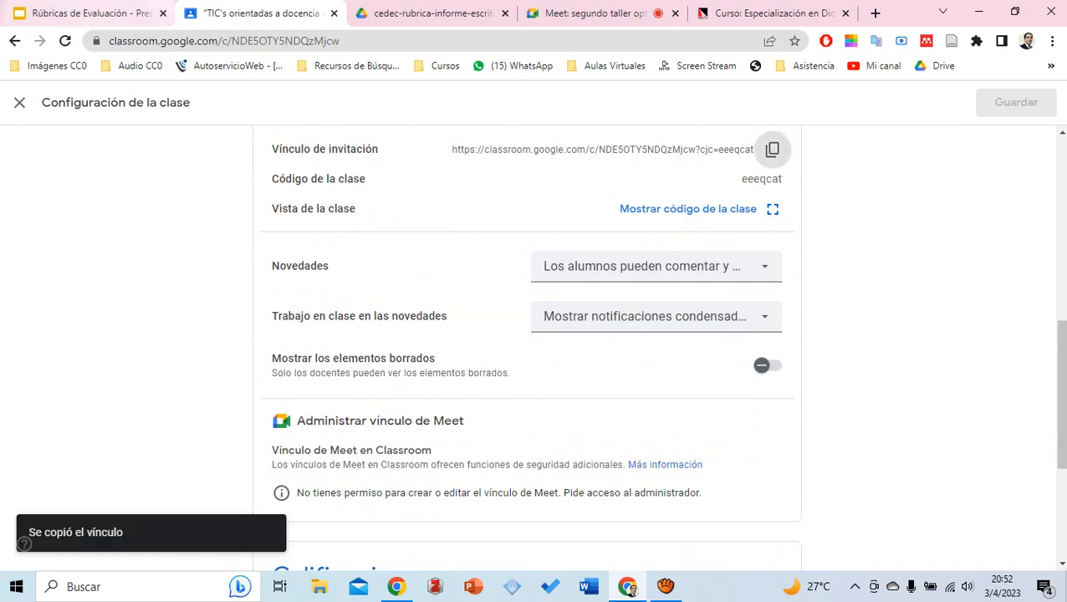
Switch to the Meet call and send the copied class invitation link in the chat to everyone
click(606, 12)
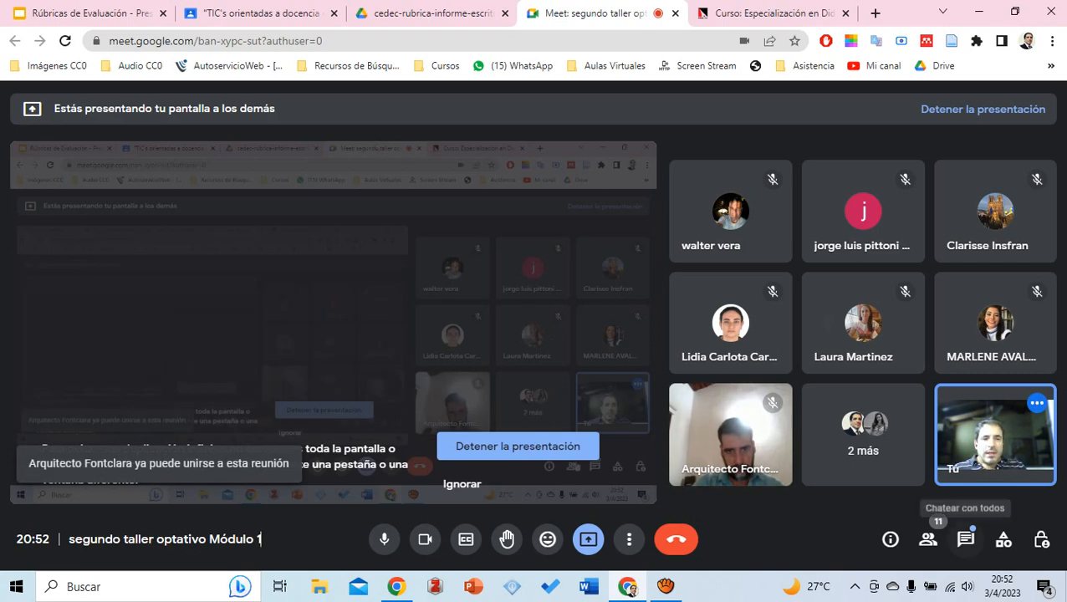
click(966, 539)
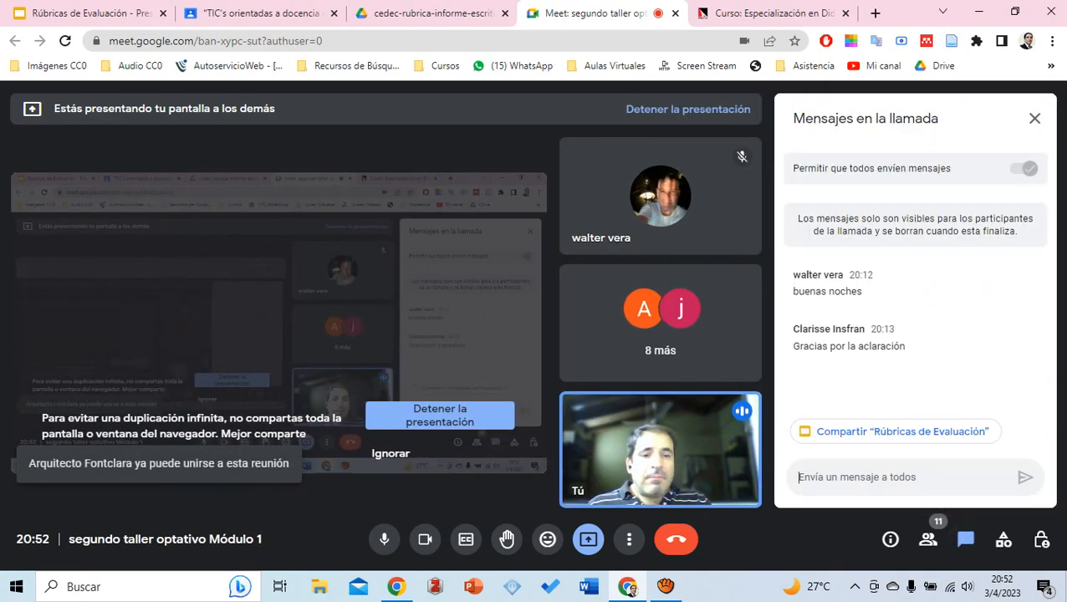
key(ctrl+v)
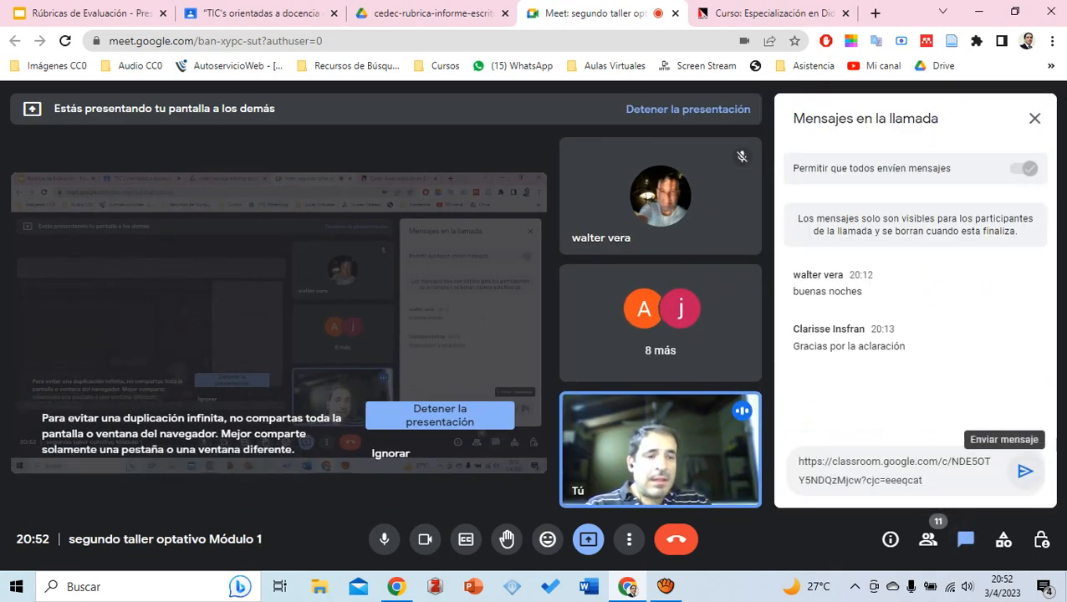
click(1025, 471)
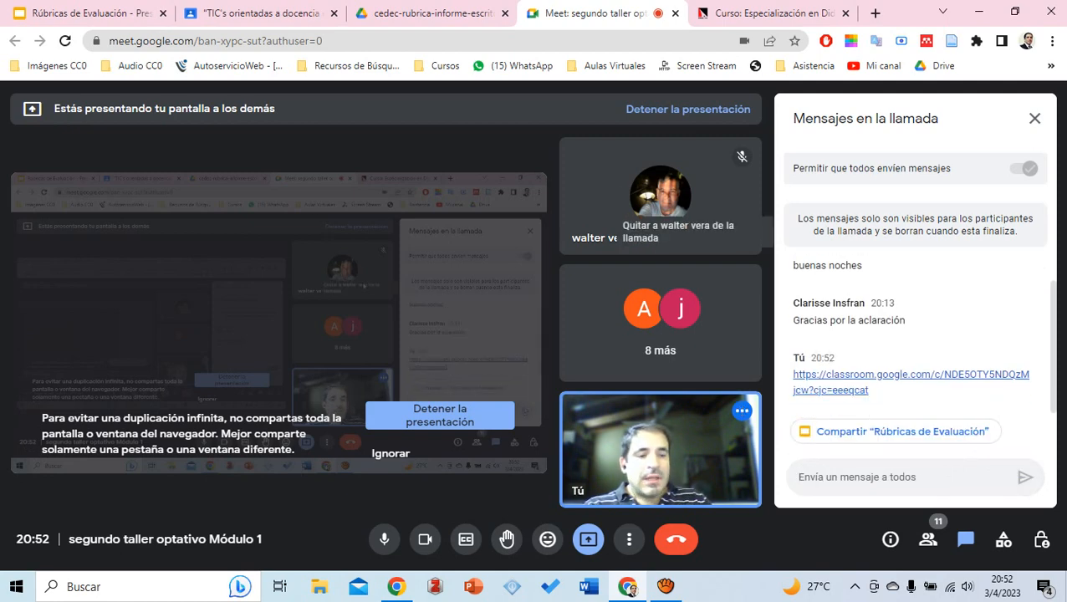
Return to Classroom, close the class settings and open the class's list of classwork
mouse_move(465, 13)
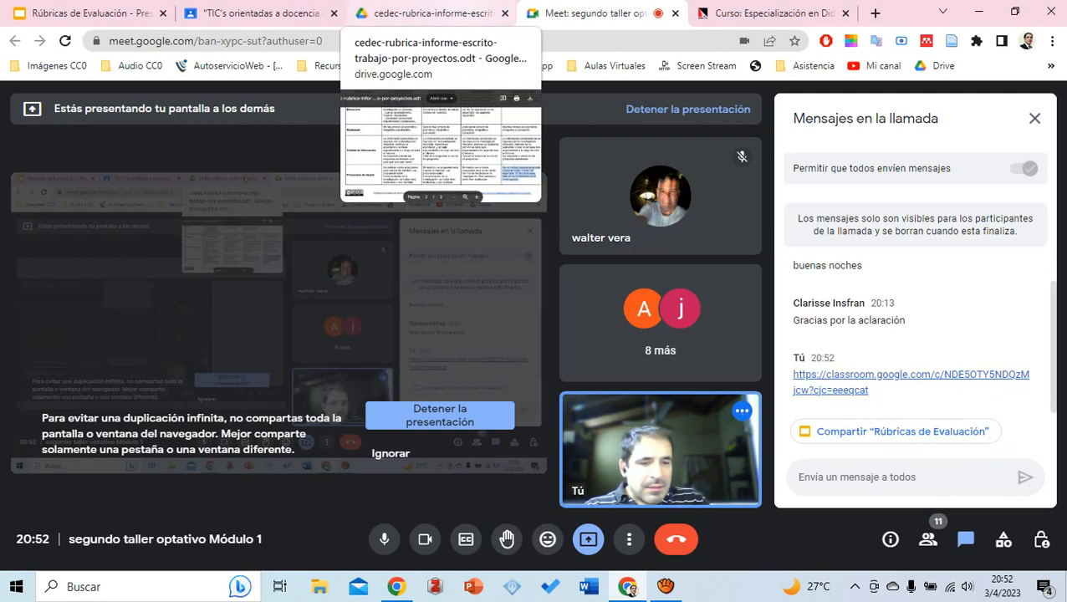
click(433, 14)
click(259, 13)
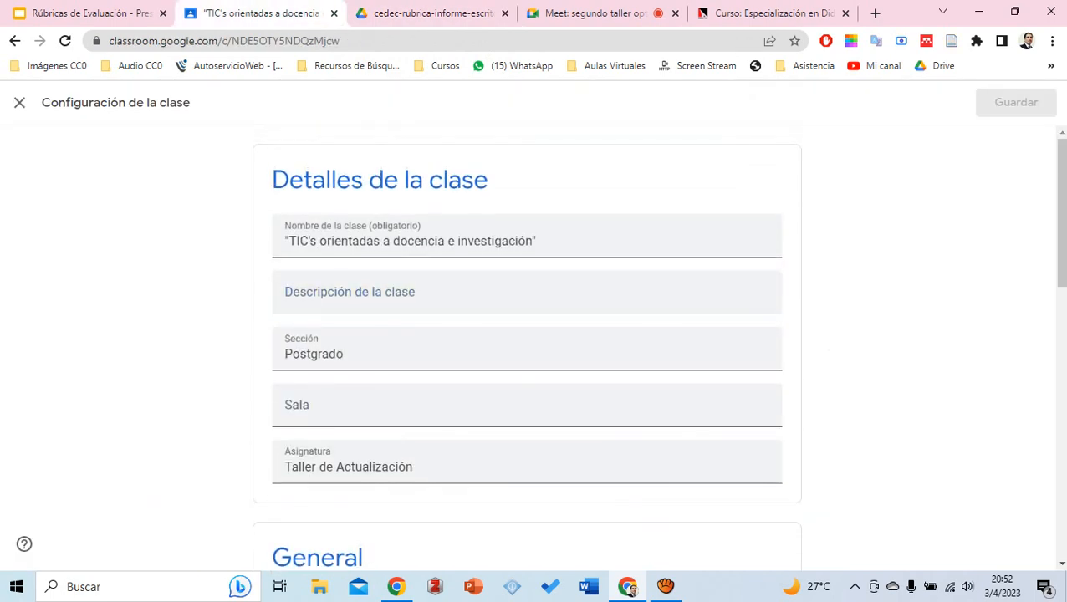
click(19, 103)
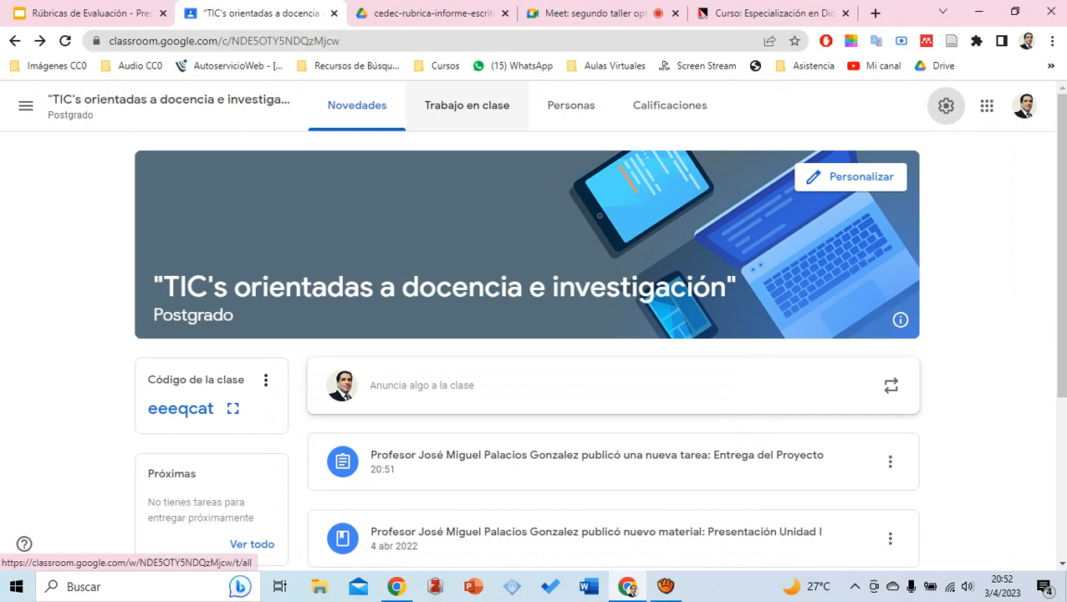
click(467, 105)
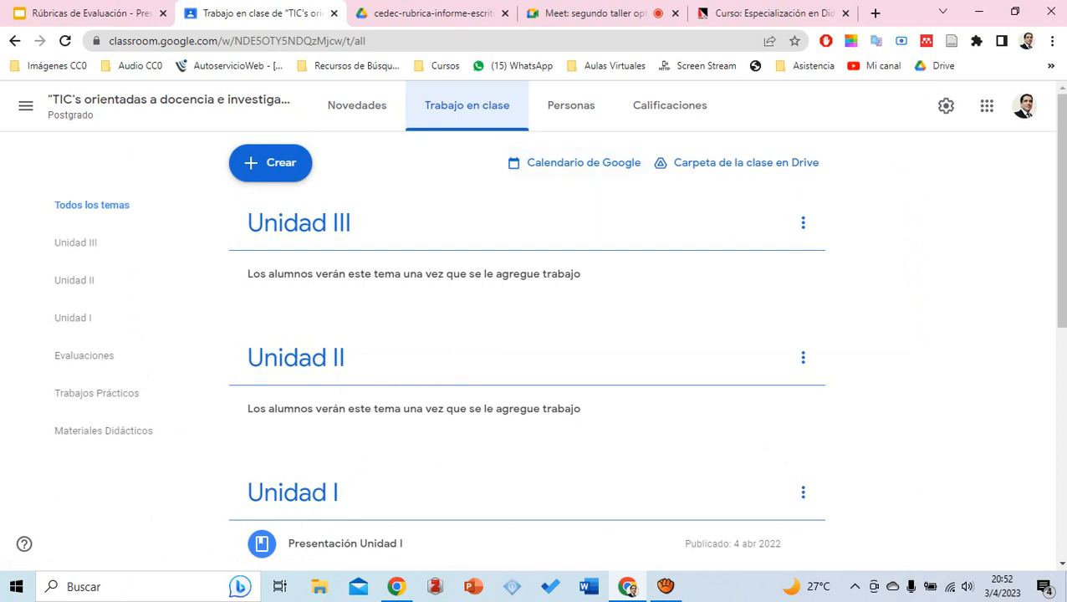
Delete the Composición assignment from the Trabajos Prácticos topic
scroll(527, 209, down, 5)
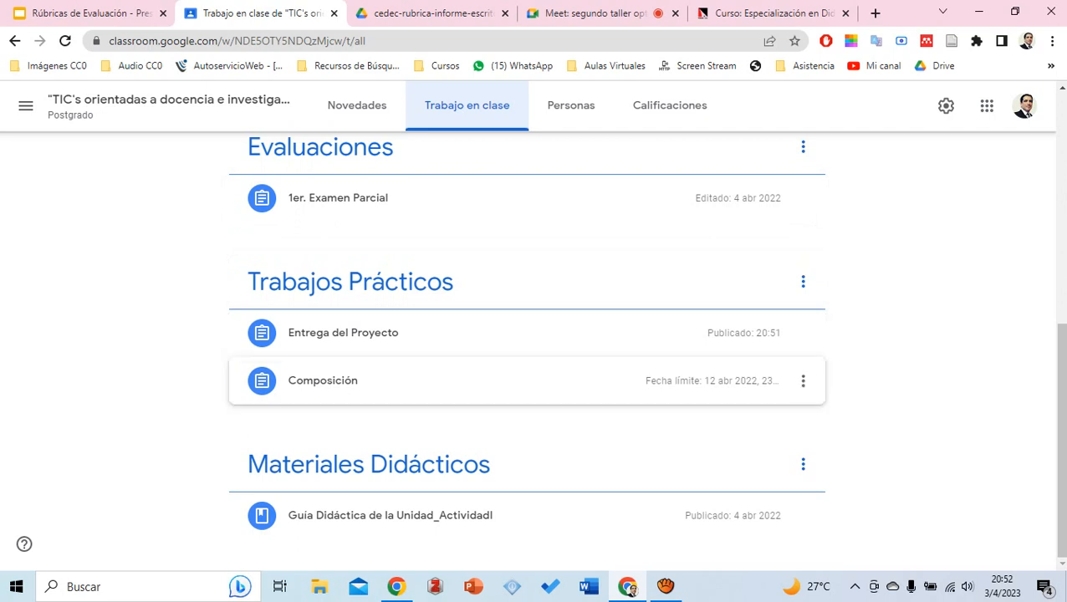
click(803, 380)
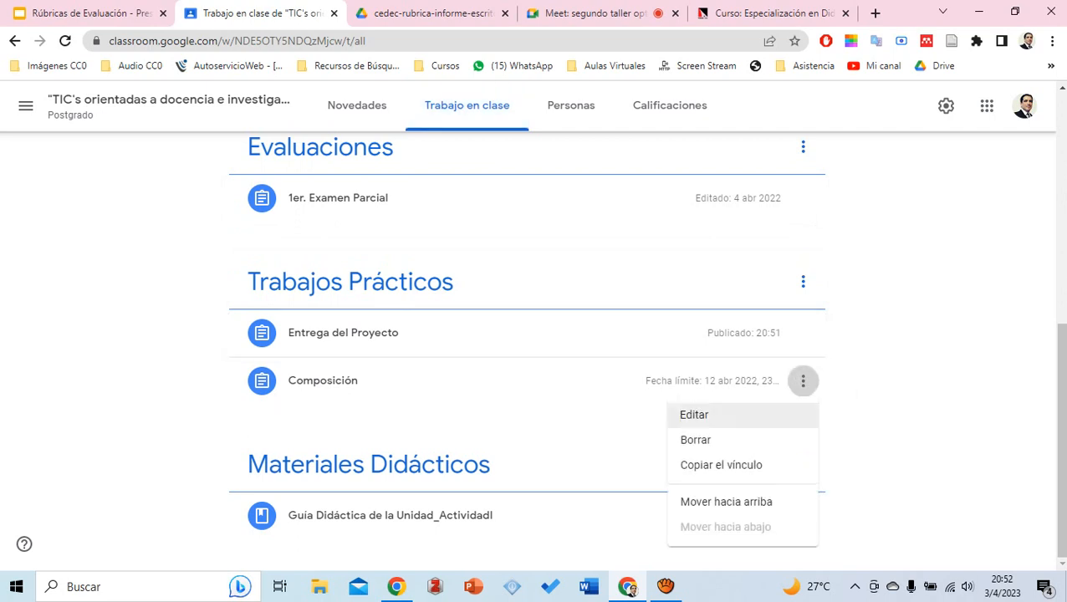
click(695, 440)
click(620, 368)
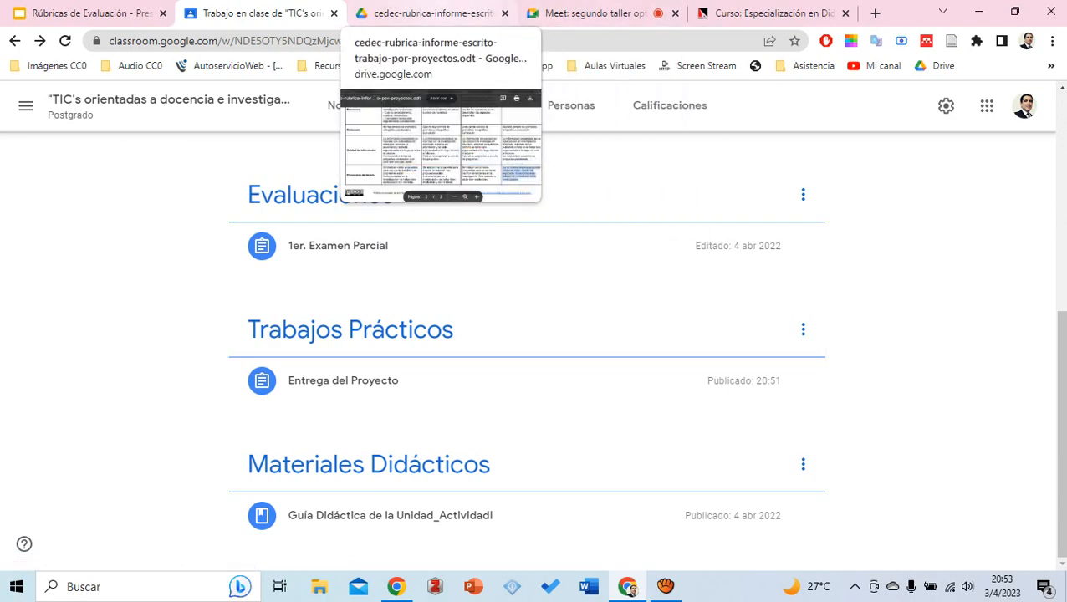
View the presentation's slide Banco de Rúbricas para editar and return to the classwork list
click(79, 13)
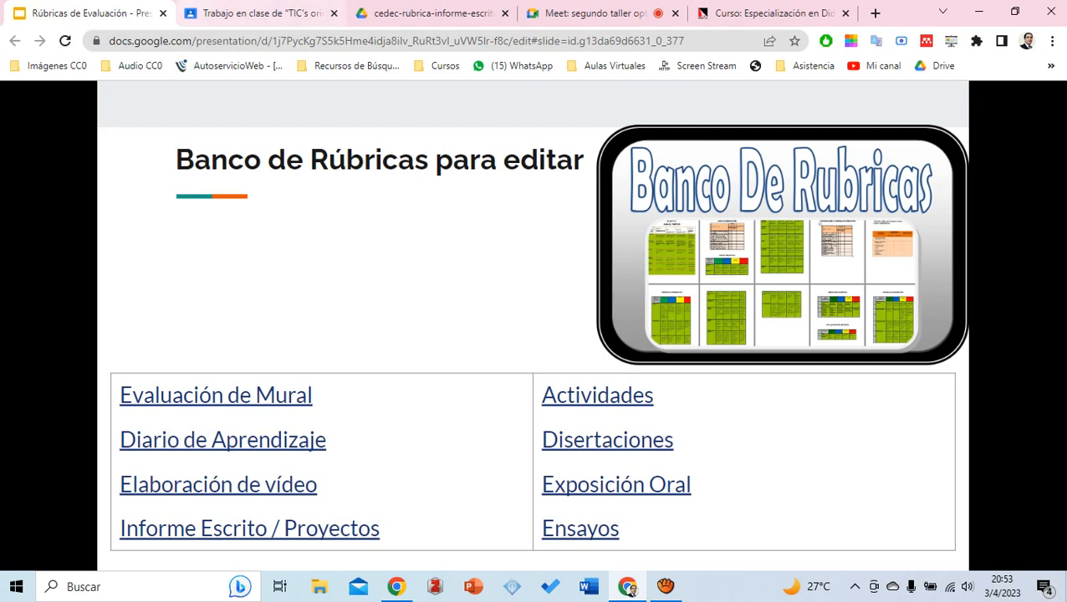
key(ctrl+Tab)
Open the Trabajos Prácticos topic and show the submitted student work for Entrega del Proyecto
scroll(527, 351, down, 2)
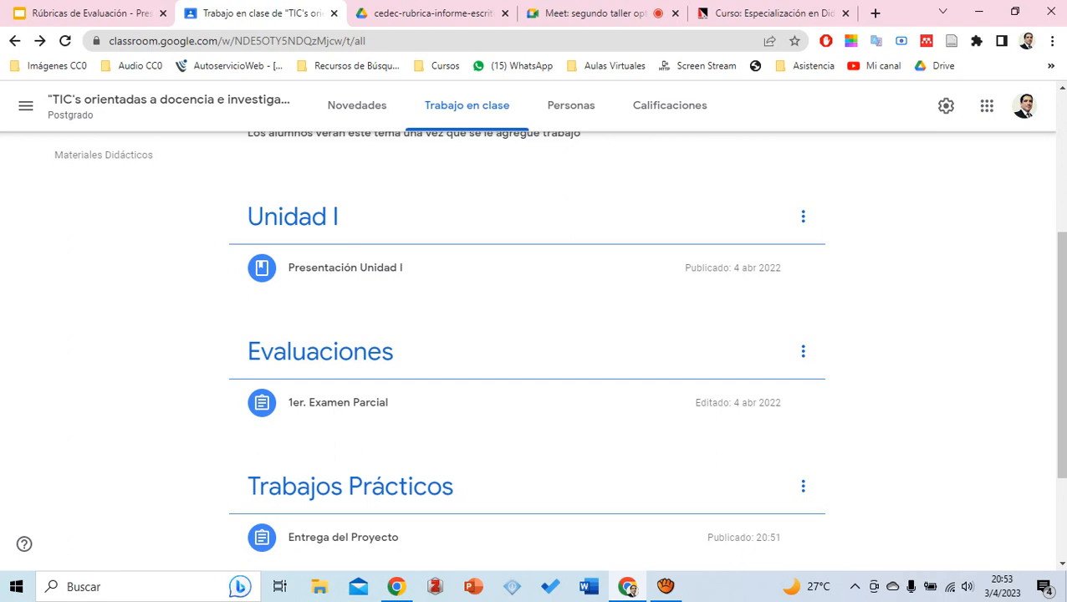
scroll(527, 401, down, 2)
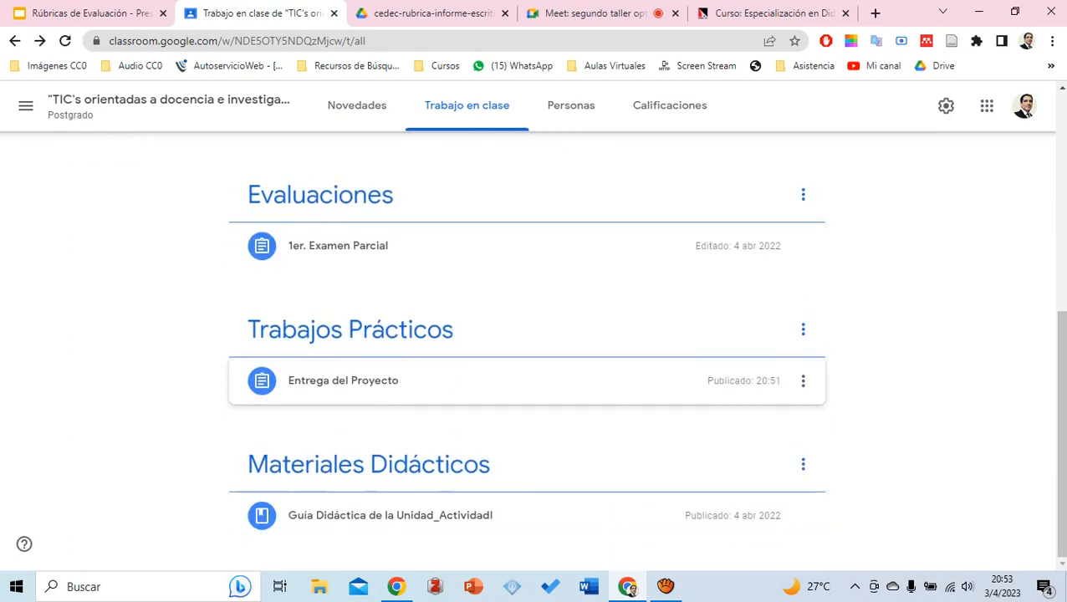
scroll(527, 401, up, 5)
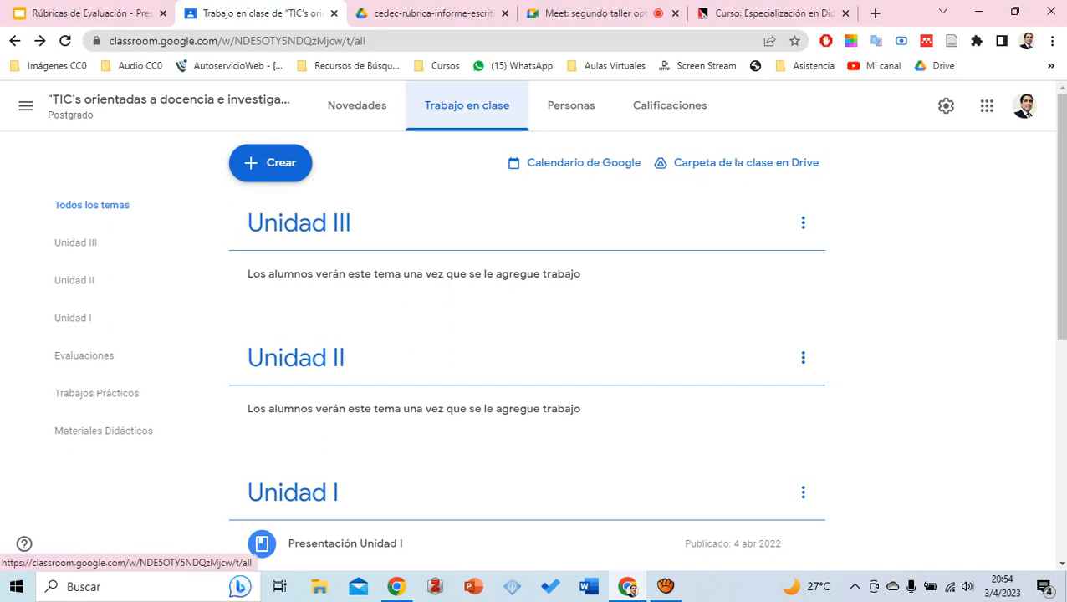
scroll(527, 351, down, 5)
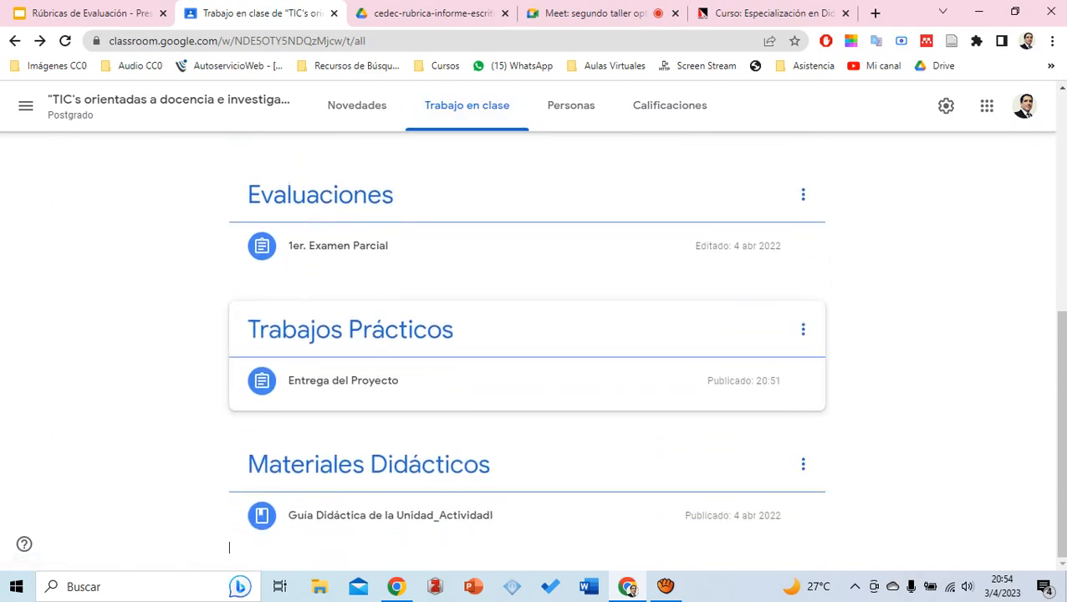
click(351, 371)
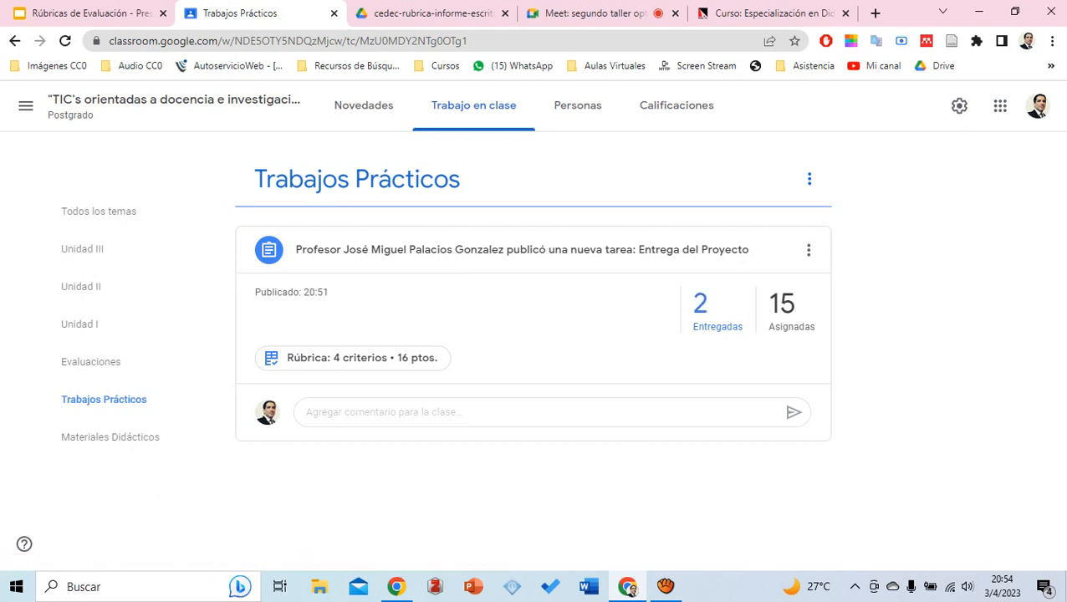
click(703, 309)
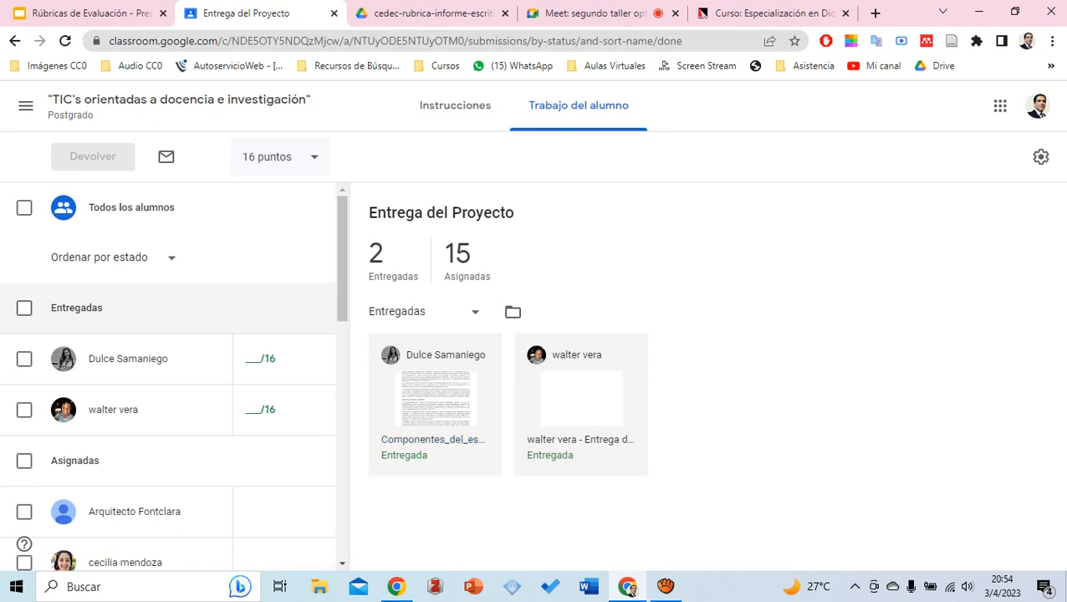
Look through the assignment's student list and open the submitted PDF about Componentes del espacio Urbano for grading
scroll(168, 368, down, 5)
scroll(167, 368, up, 2)
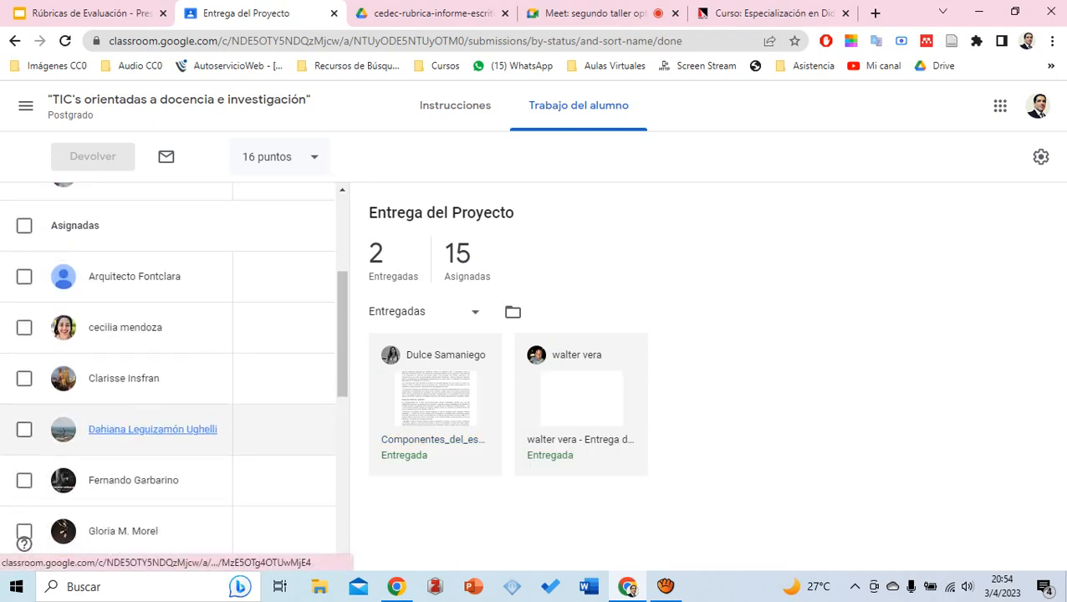
scroll(134, 352, down, 5)
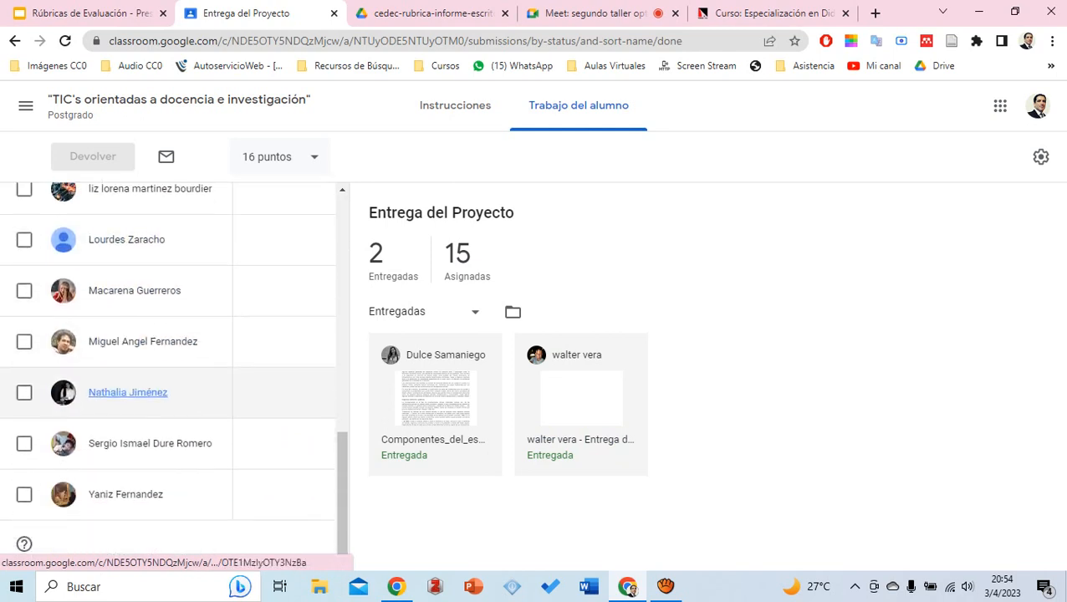
scroll(168, 368, up, 10)
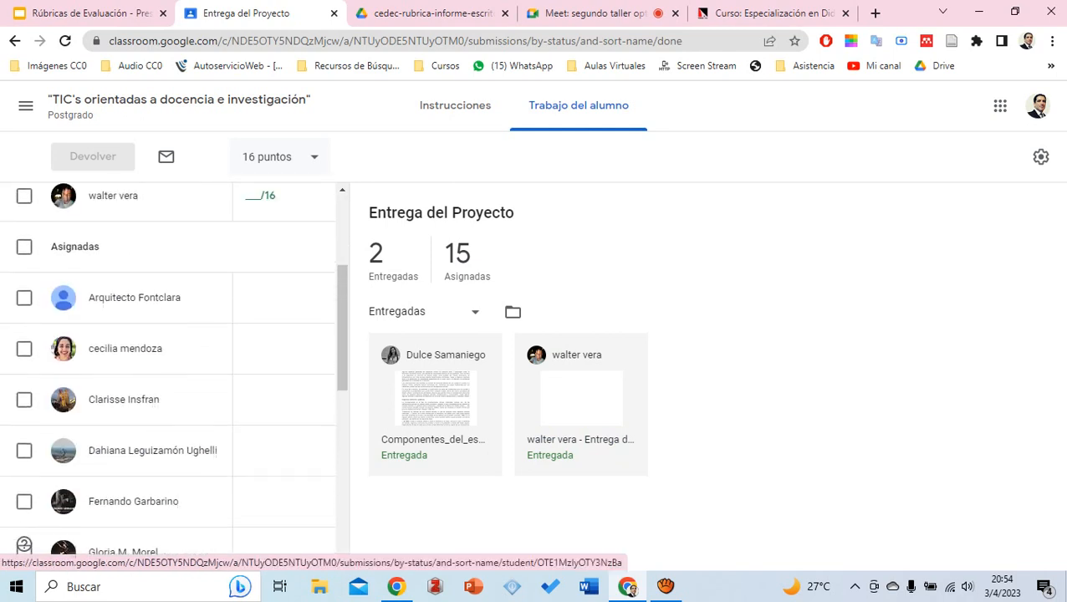
scroll(125, 393, down, 10)
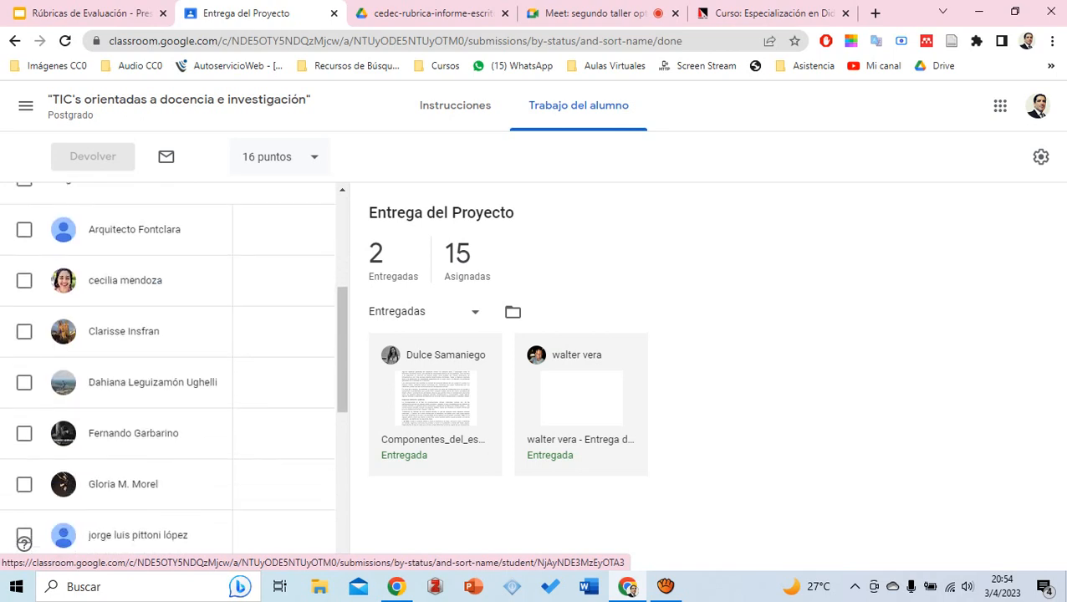
scroll(126, 384, up, 10)
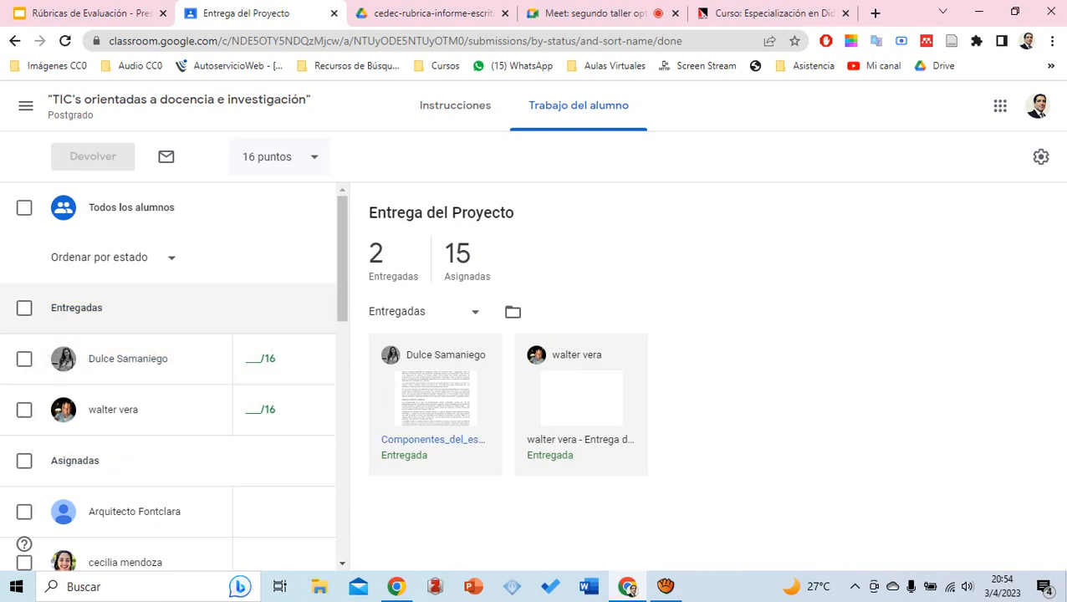
click(432, 439)
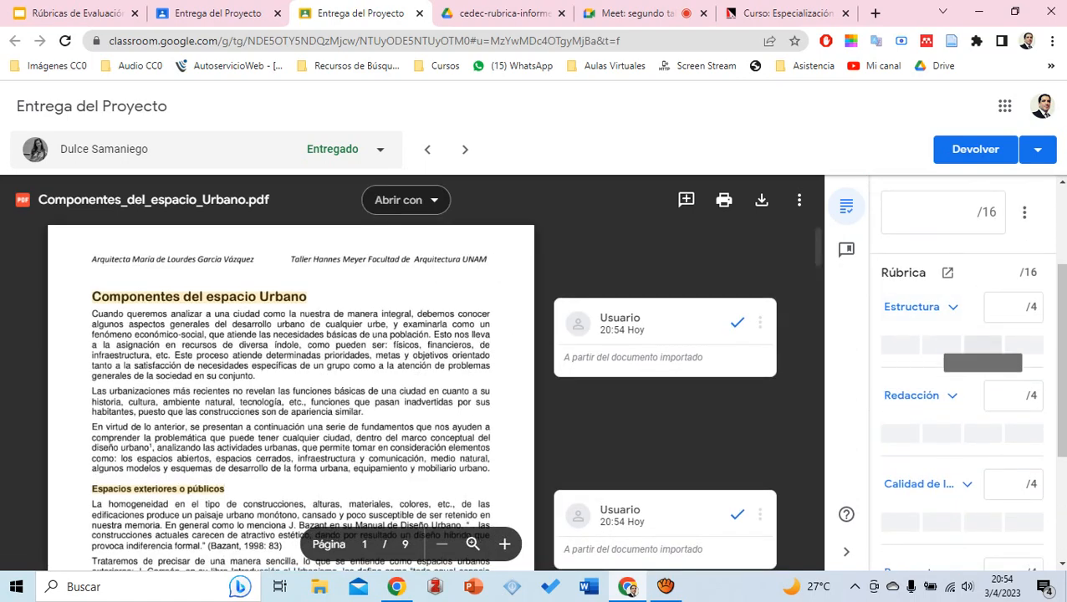
Review the levels of the Estructura criterion in the grading rubric and score it 4 points
scroll(942, 347, down, 1)
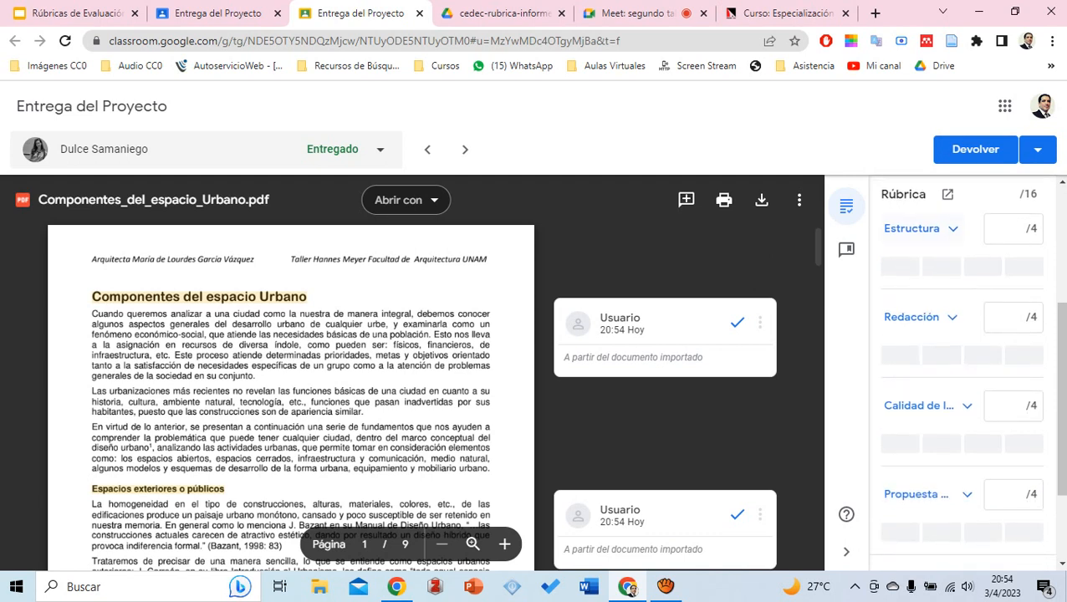
click(920, 228)
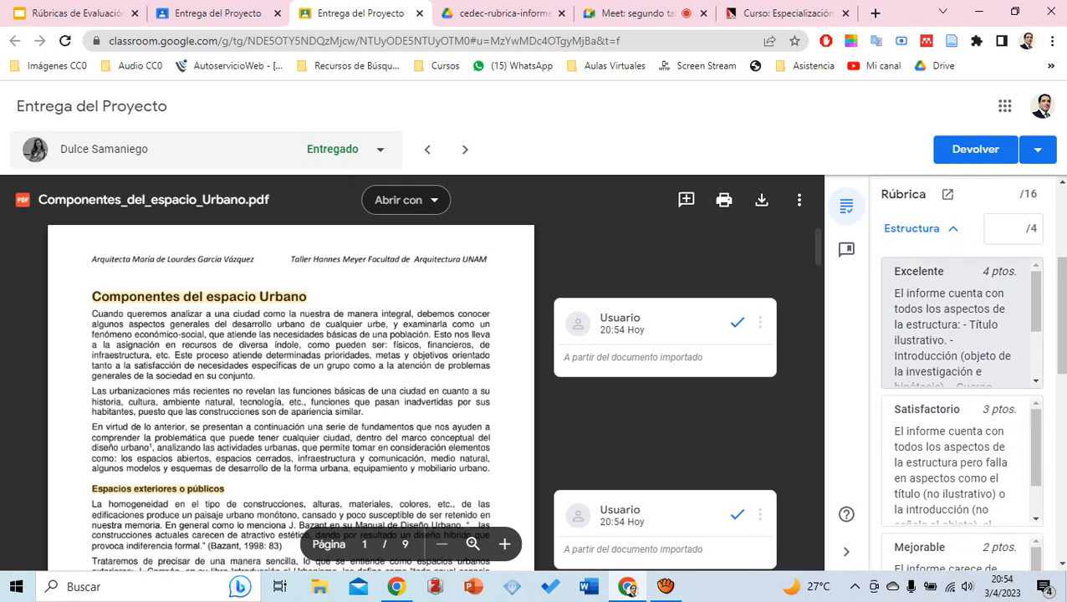
scroll(958, 443, down, 5)
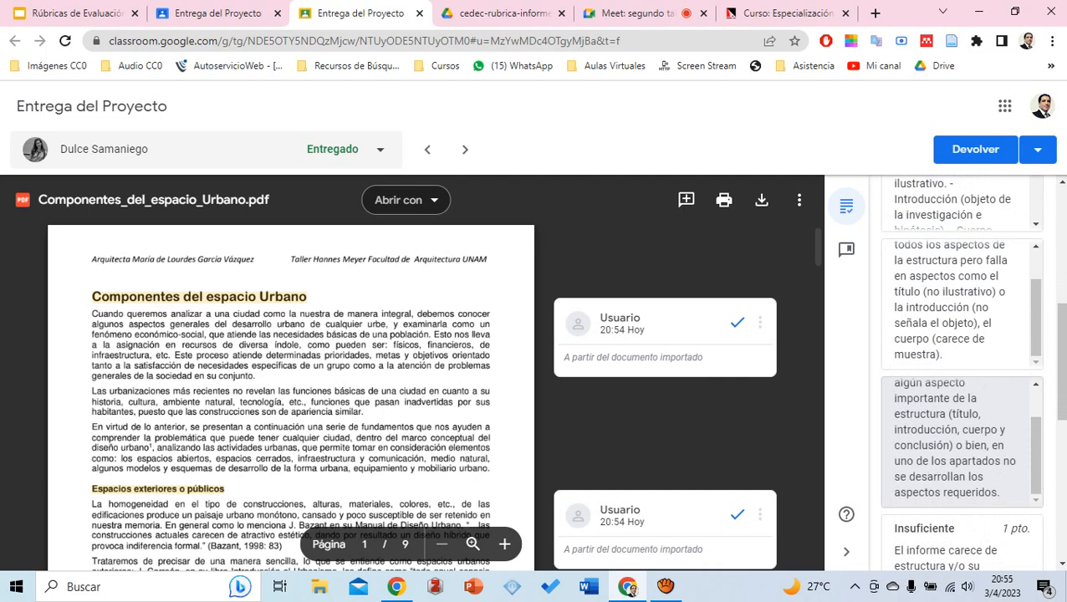
scroll(962, 439, up, 2)
scroll(962, 373, up, 5)
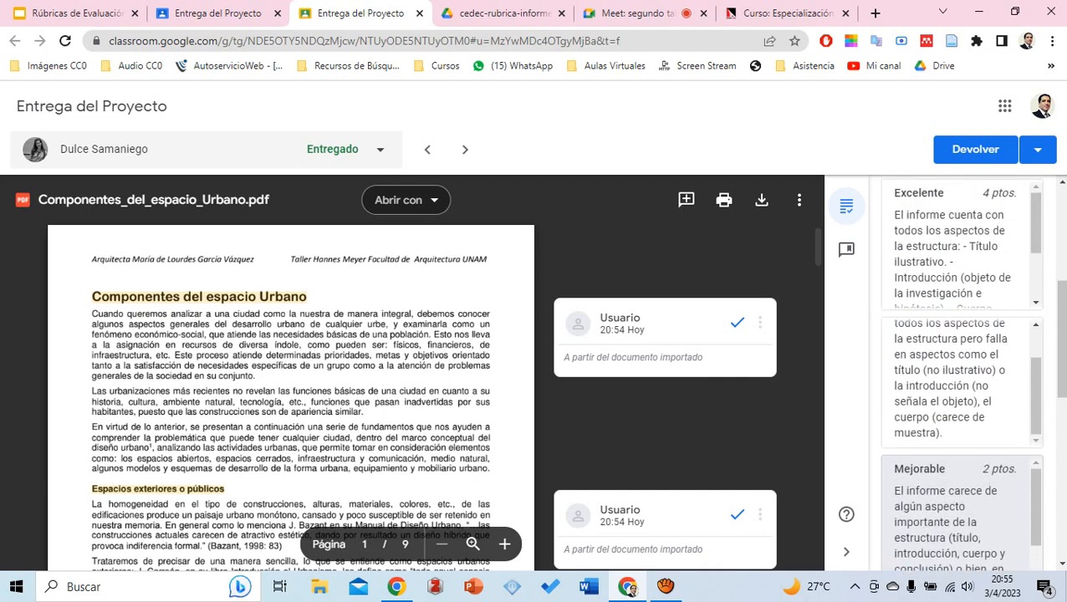
scroll(957, 456, down, 3)
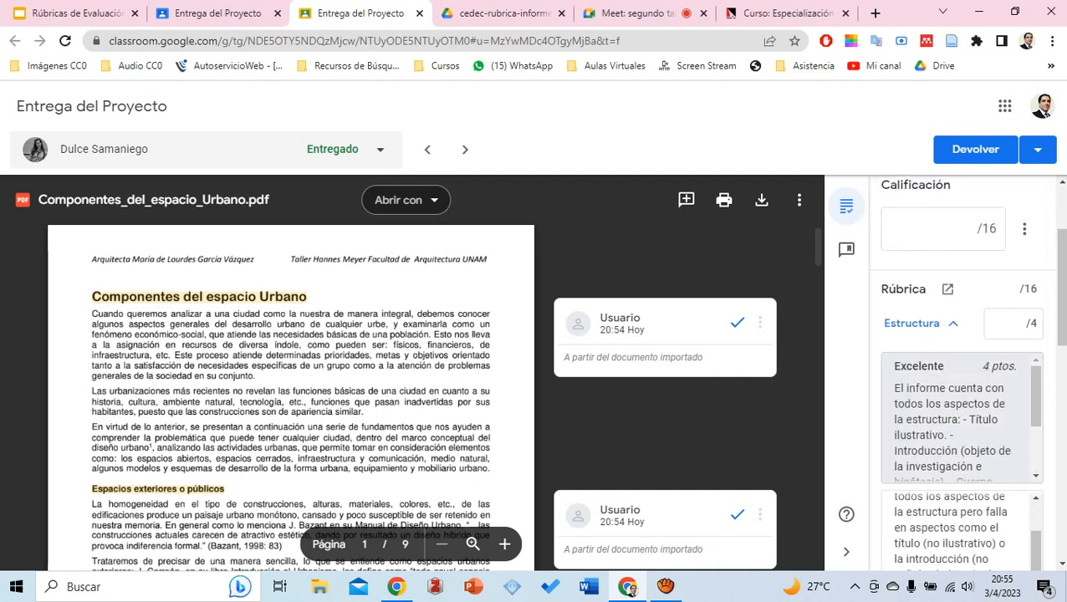
click(1010, 230)
text(4)
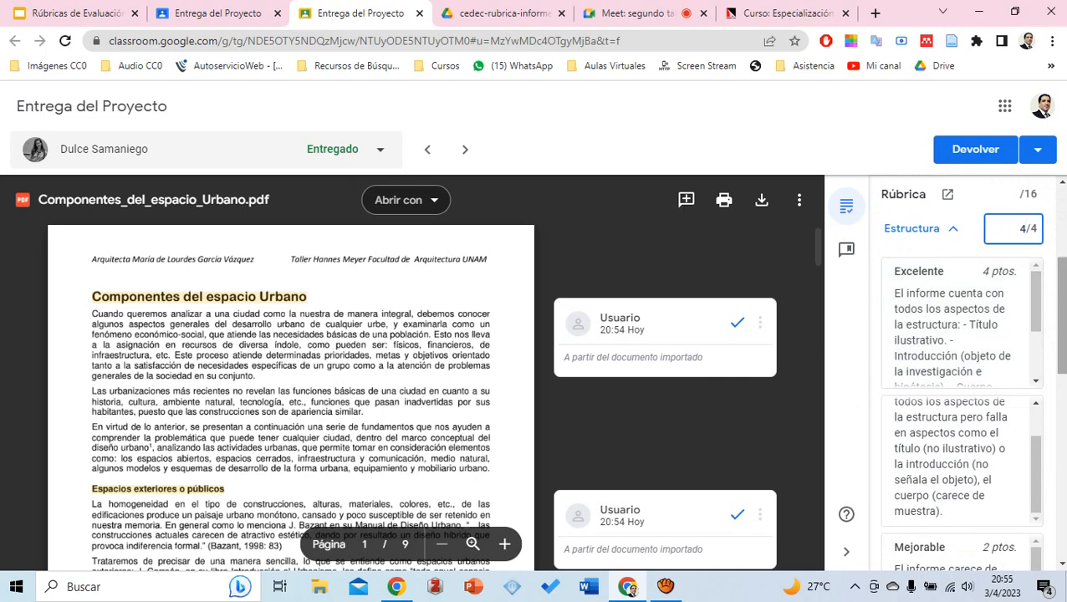
click(952, 229)
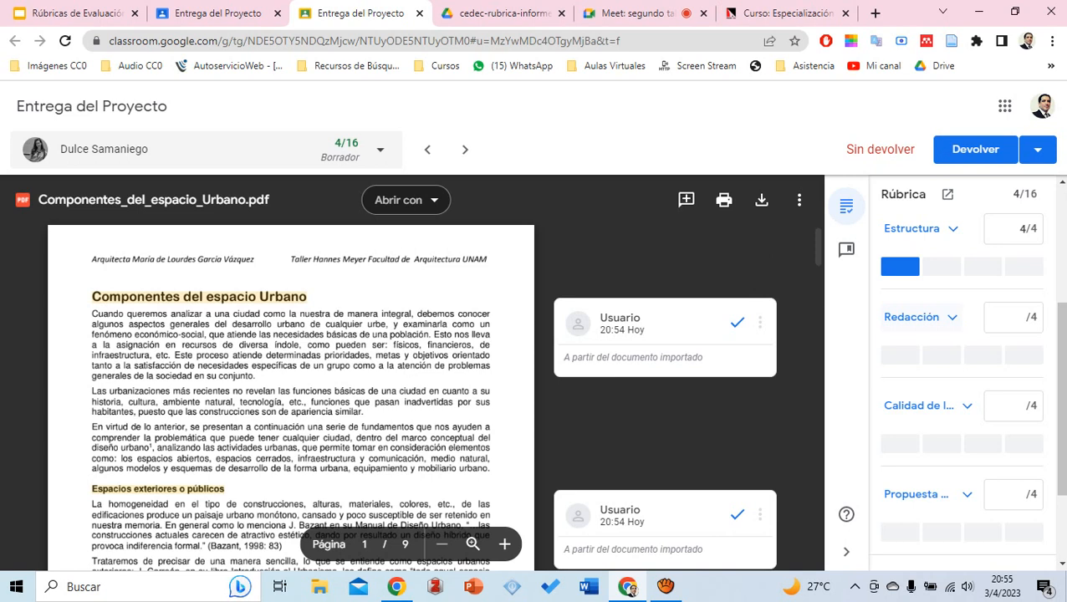
Score the Redacción criterion as Satisfactorio with 3 points and the Calidad criterion as Excelente with 4 points
click(924, 317)
scroll(954, 398, down, 2)
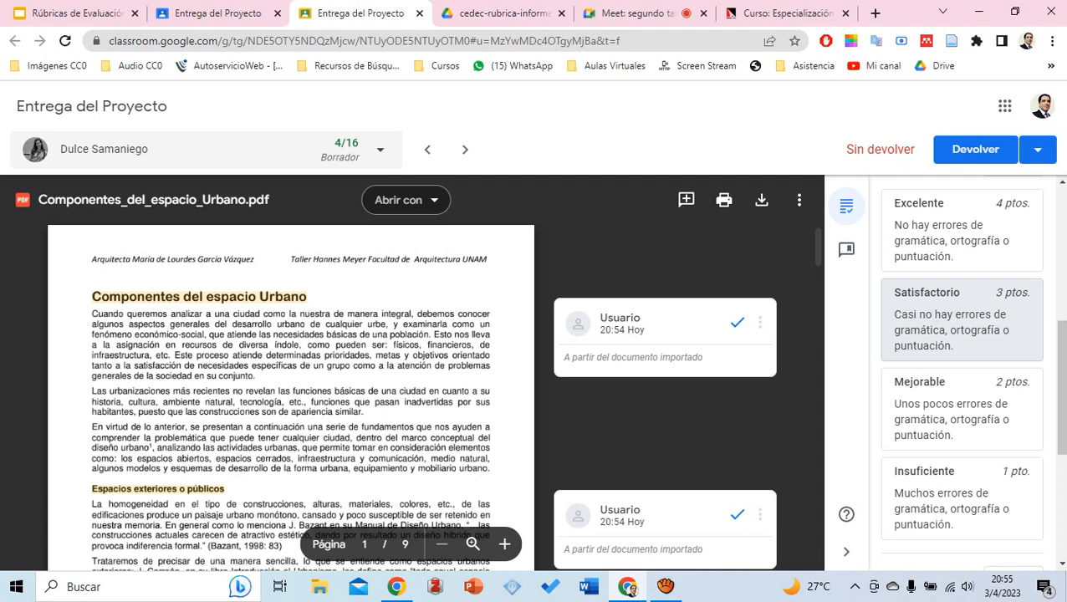
click(961, 322)
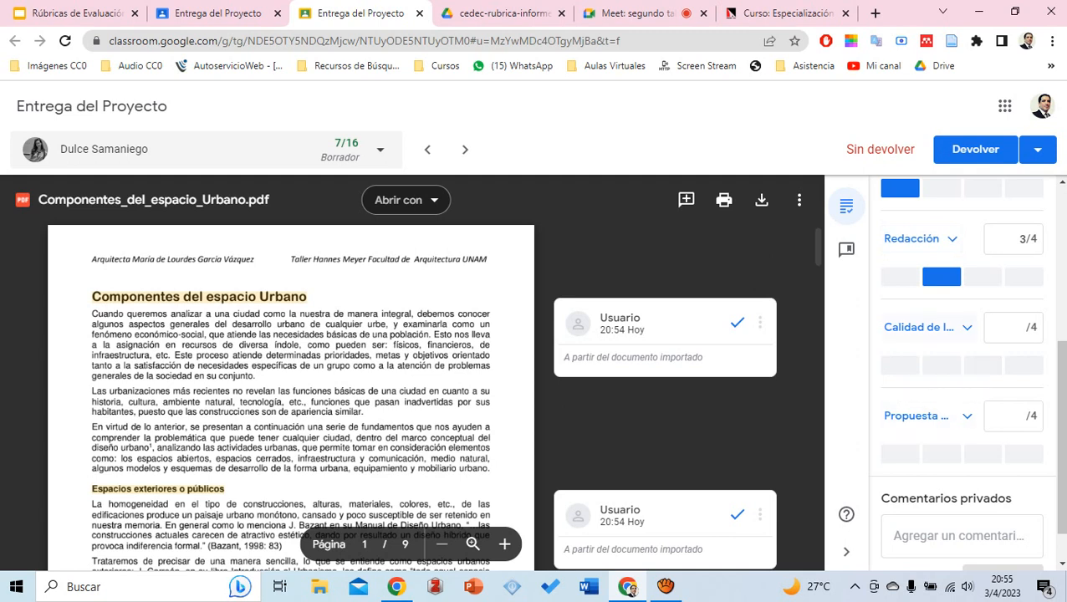
click(920, 327)
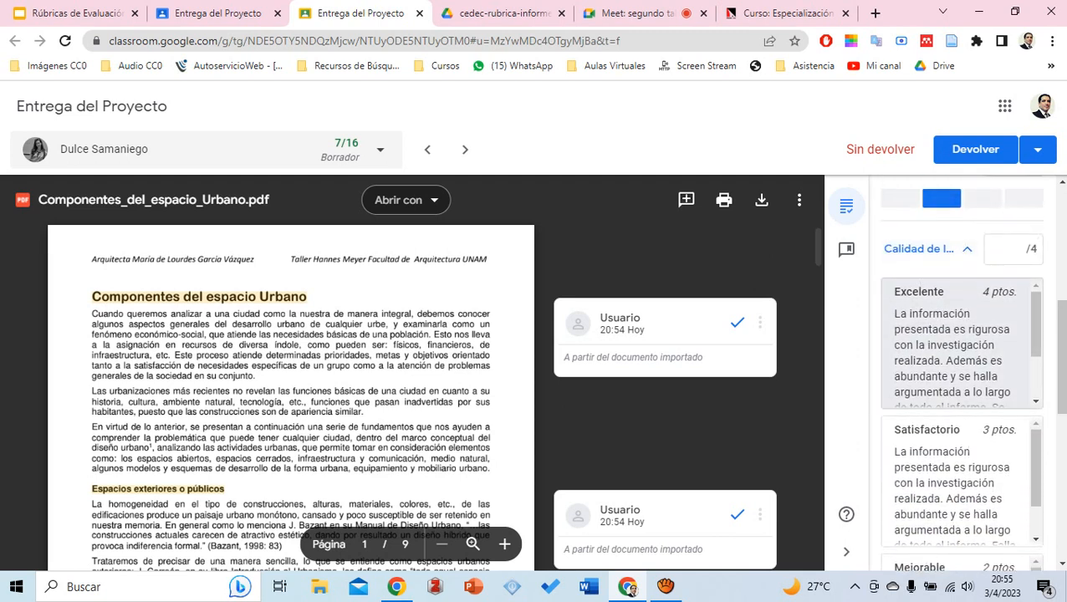
key(Return)
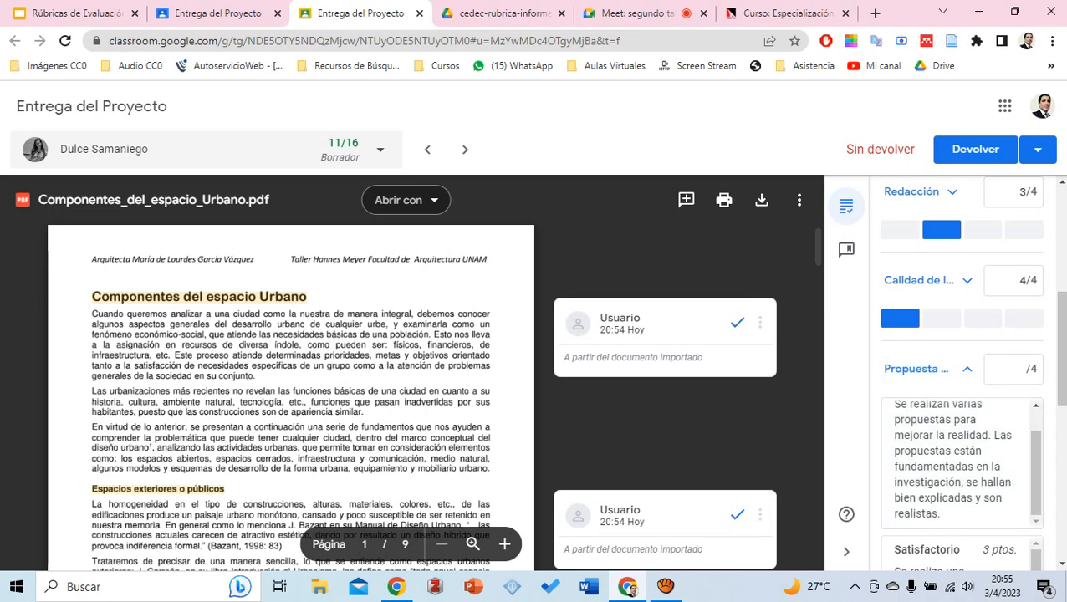
Check the Propuesta criterion against the source rubric document and score it as Satisfactorio with 3 points
key(ctrl+Tab)
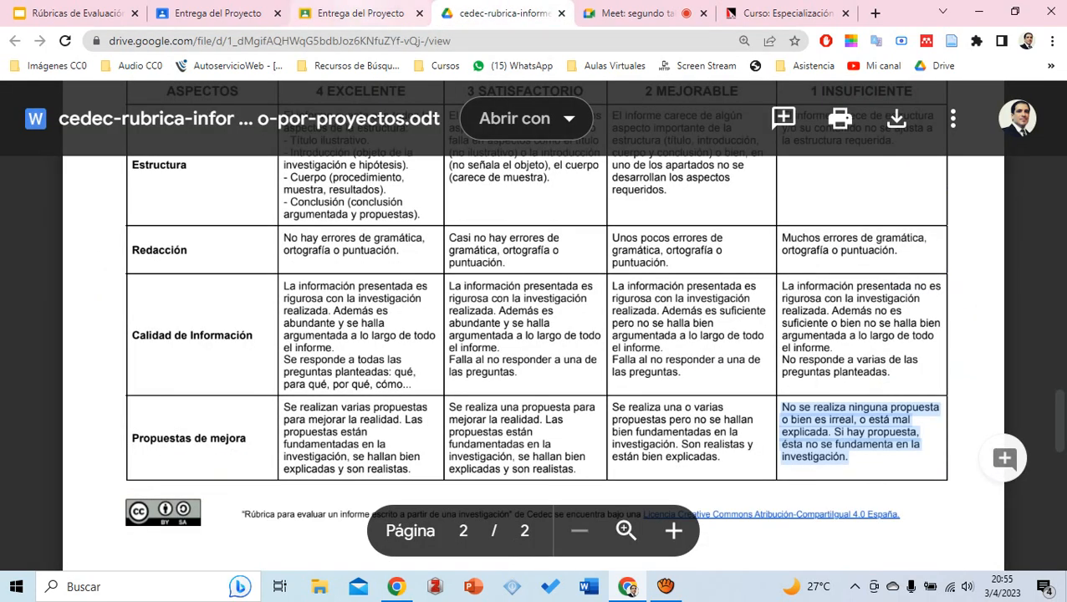
key(ctrl+shift+Tab)
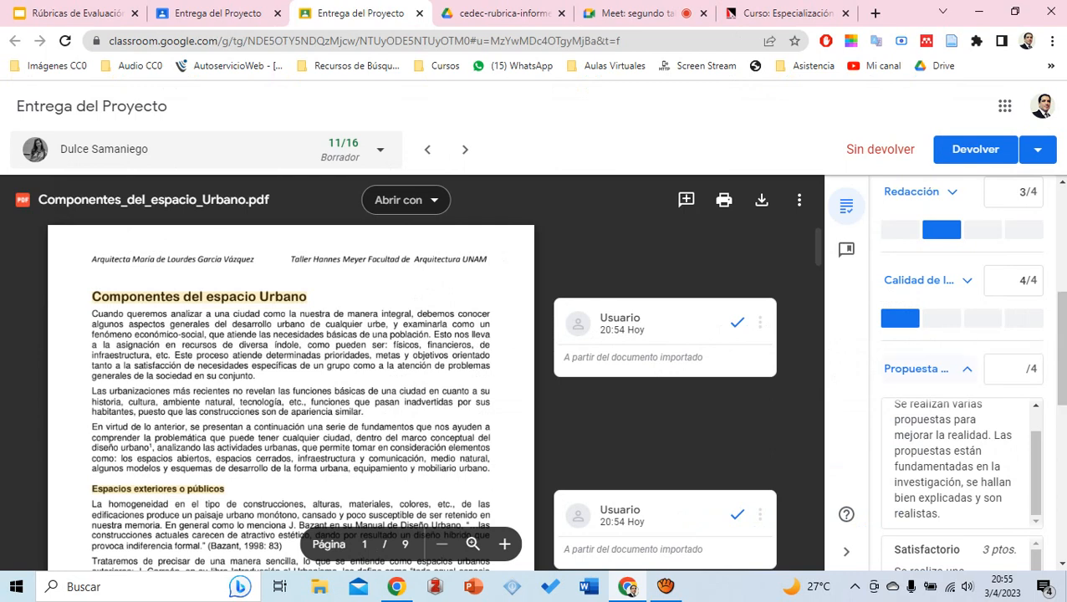
scroll(954, 465, down, 3)
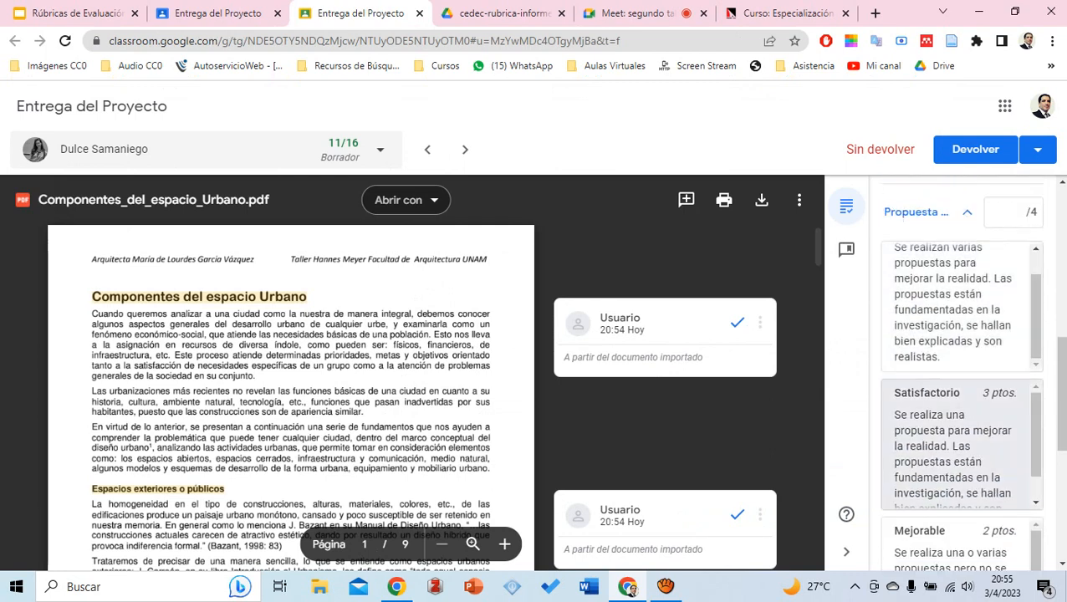
scroll(953, 465, up, 3)
click(1014, 369)
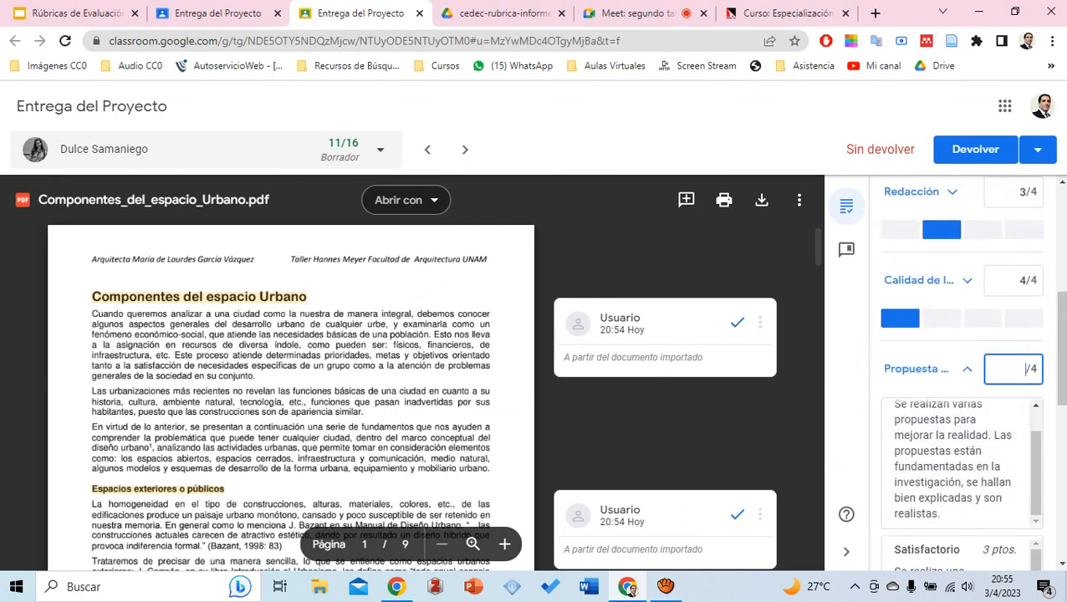
scroll(962, 368, down, 3)
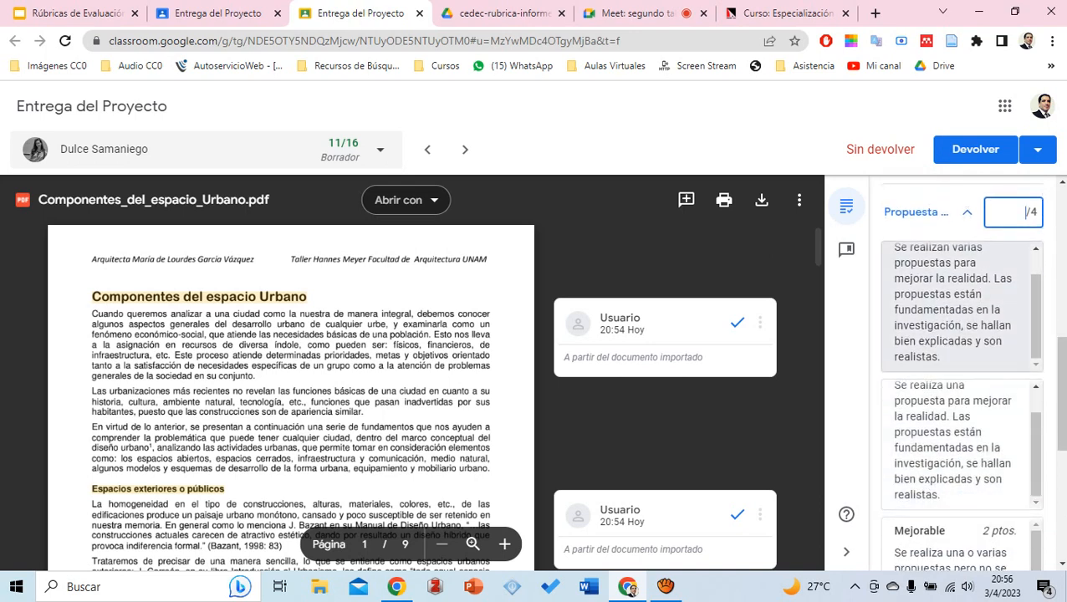
scroll(961, 322, up, 1)
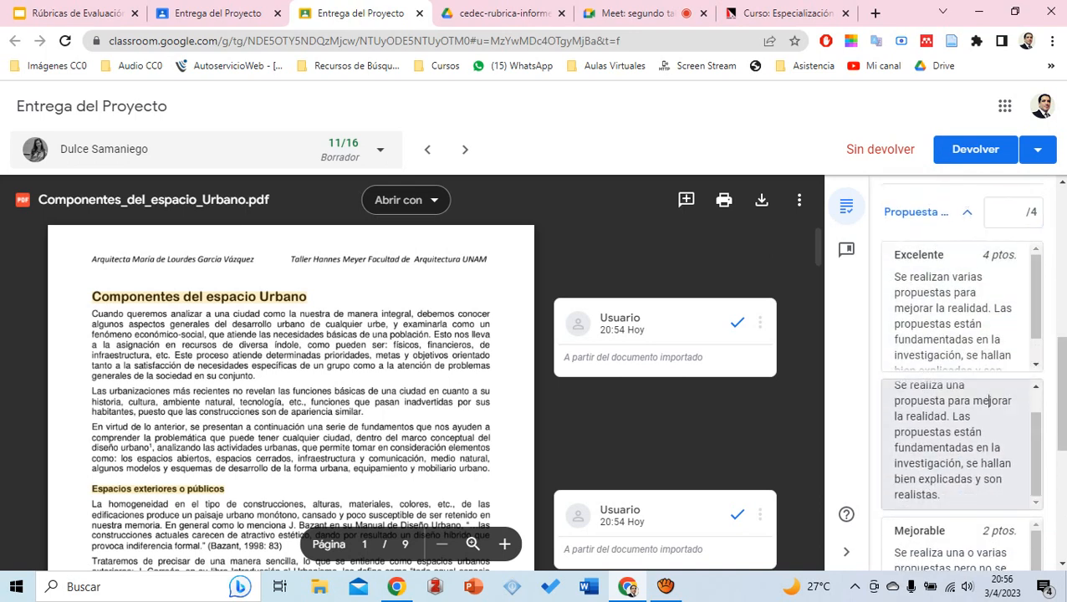
right_click(987, 430)
click(980, 449)
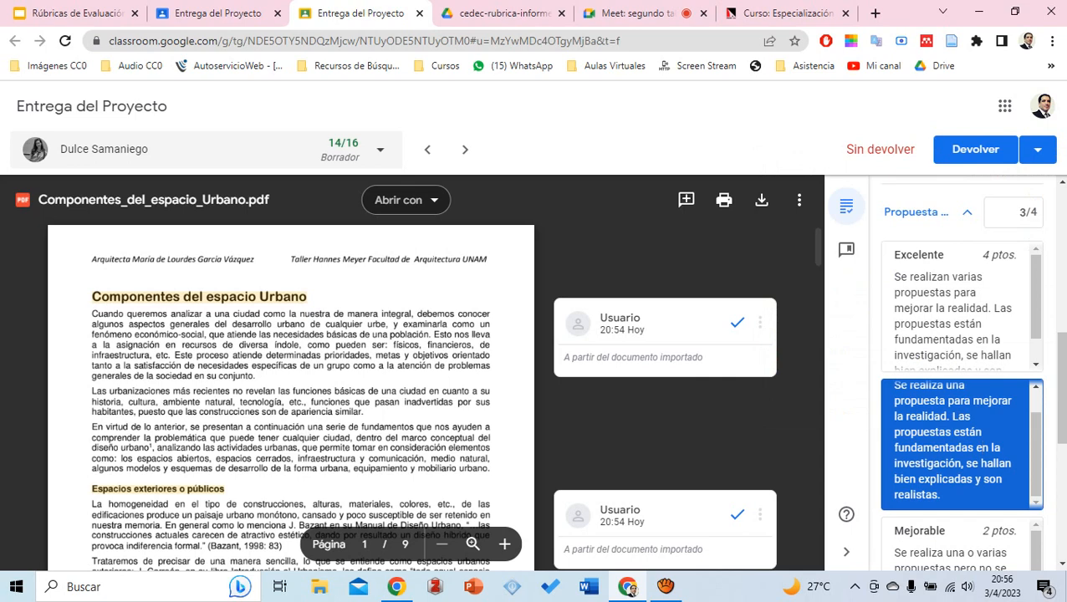
Try the Excelente, Satisfactorio and Insuficiente levels for the Propuesta criterion, and clear its score
click(976, 292)
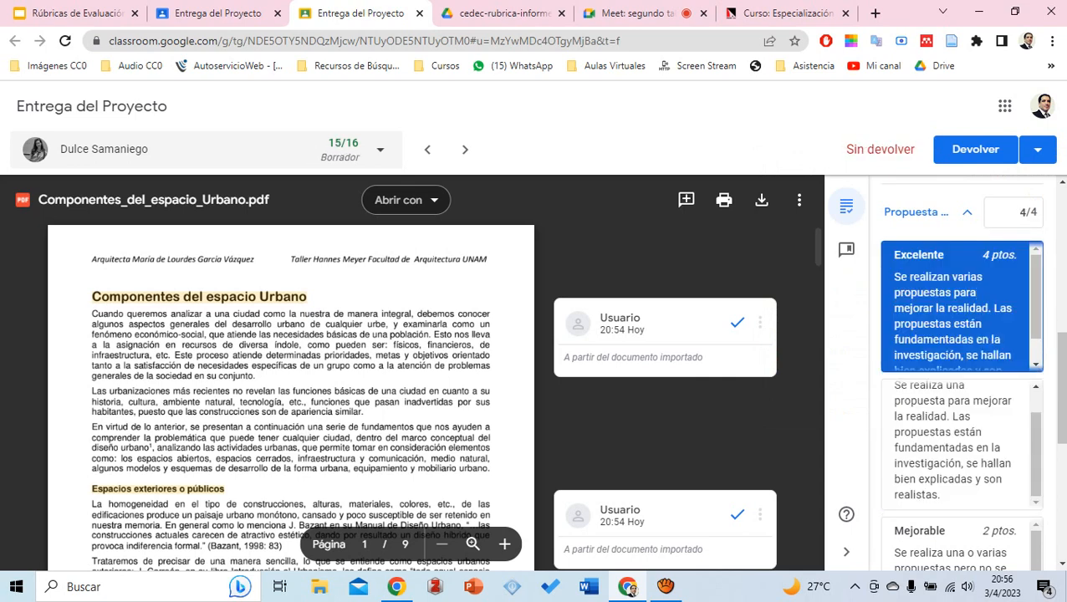
click(967, 414)
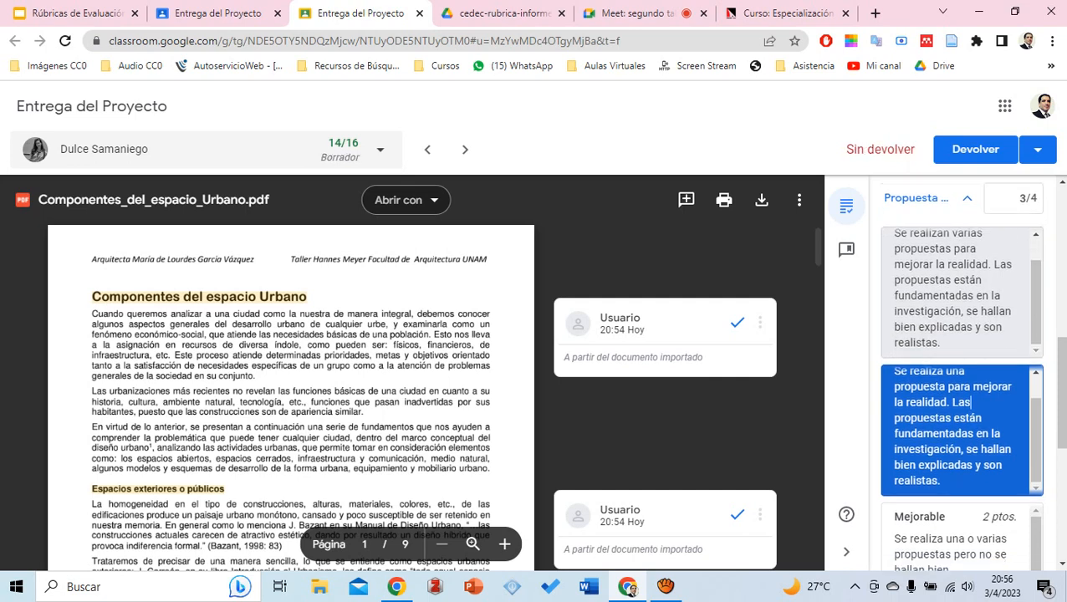
scroll(940, 381, down, 2)
click(940, 292)
click(936, 377)
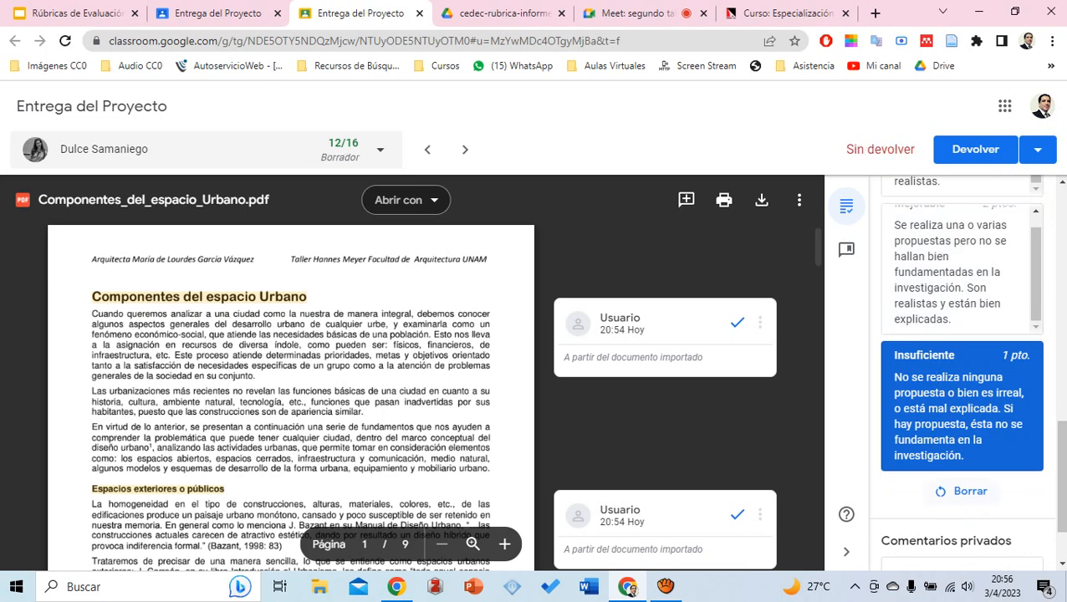
click(962, 492)
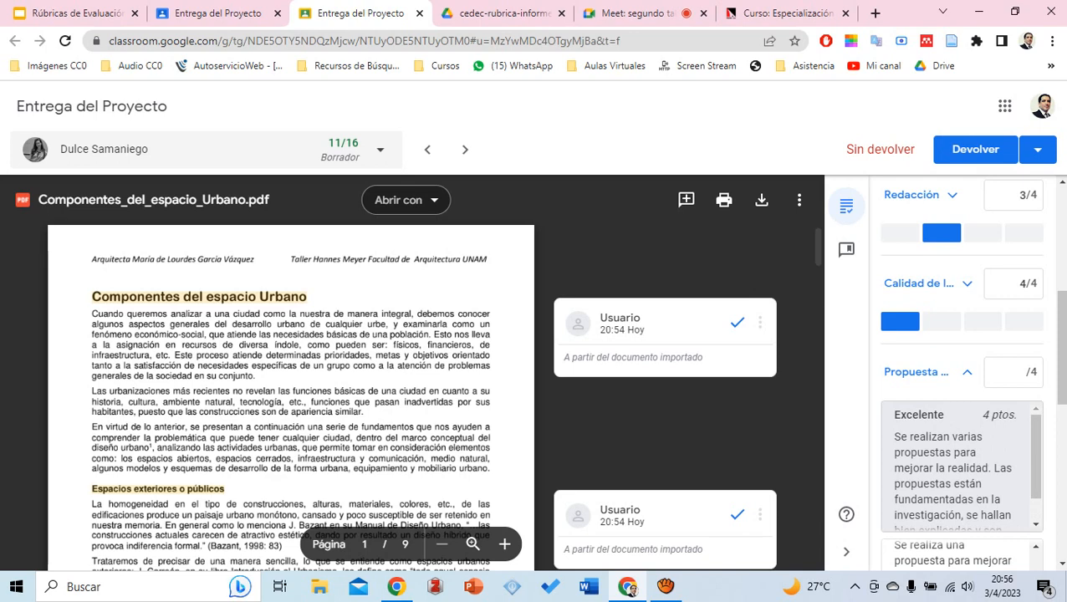
Score the Propuesta criterion as Excelente with 4 points and return the graded work to the student
click(960, 477)
scroll(960, 476, down, 5)
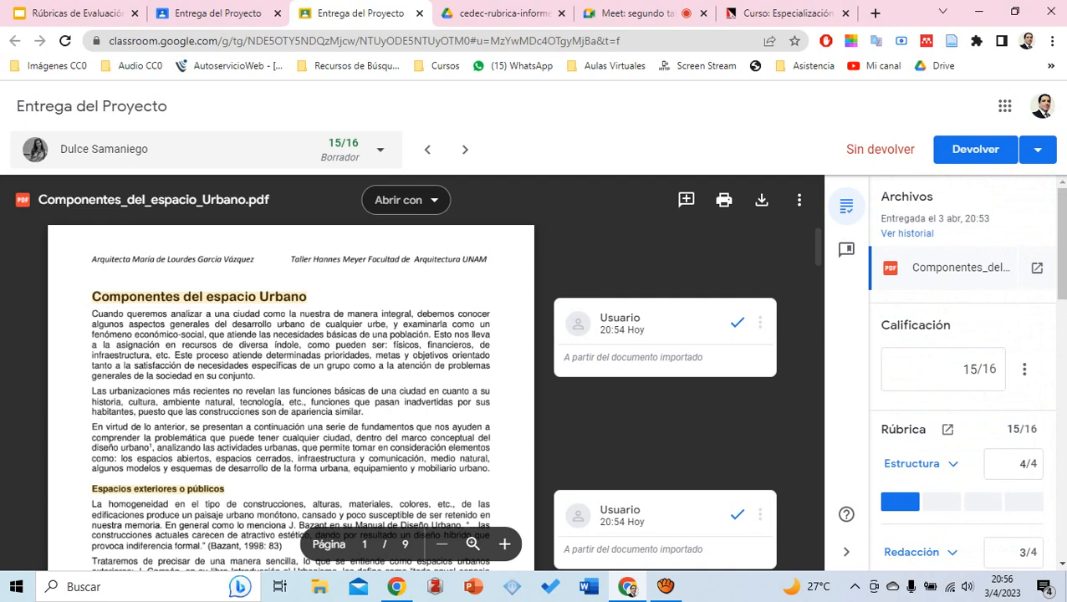
double_click(970, 369)
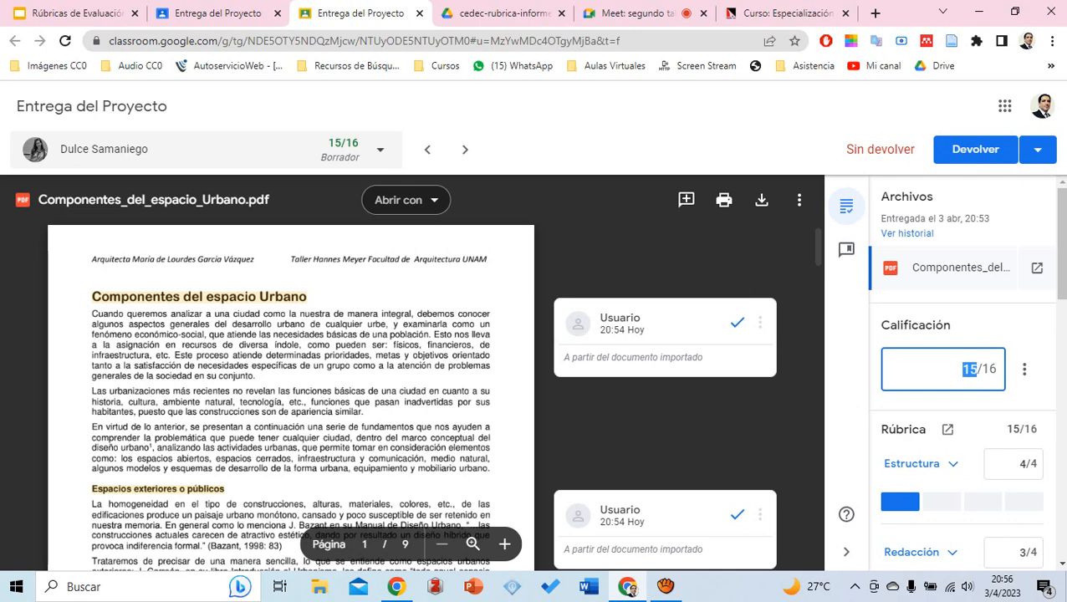
click(976, 149)
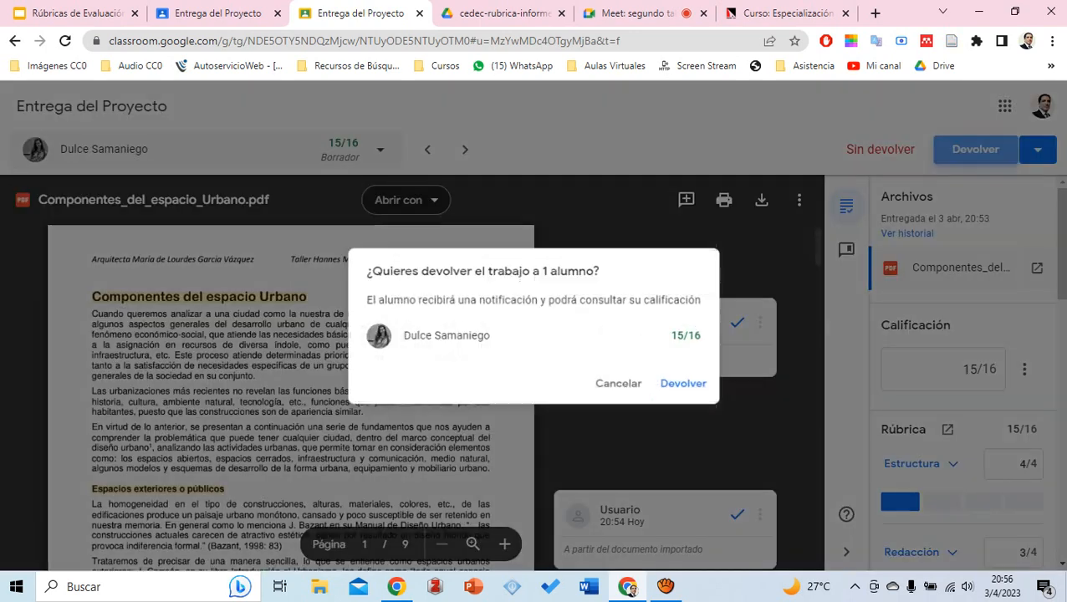
key(Return)
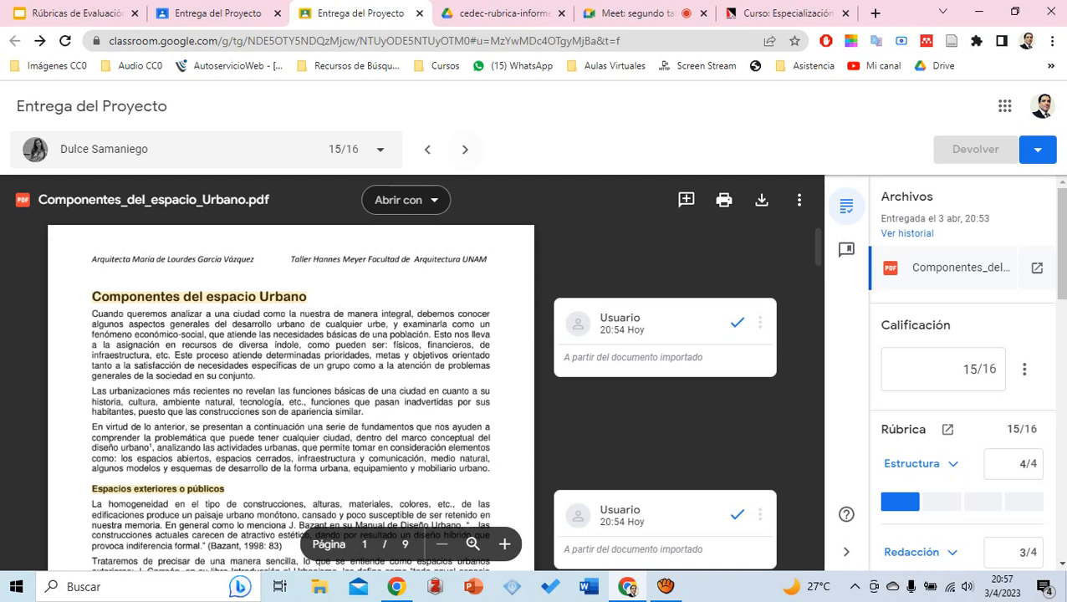
View the next student's submission, and look over the submission overview and student list of Entrega del Proyecto
click(465, 149)
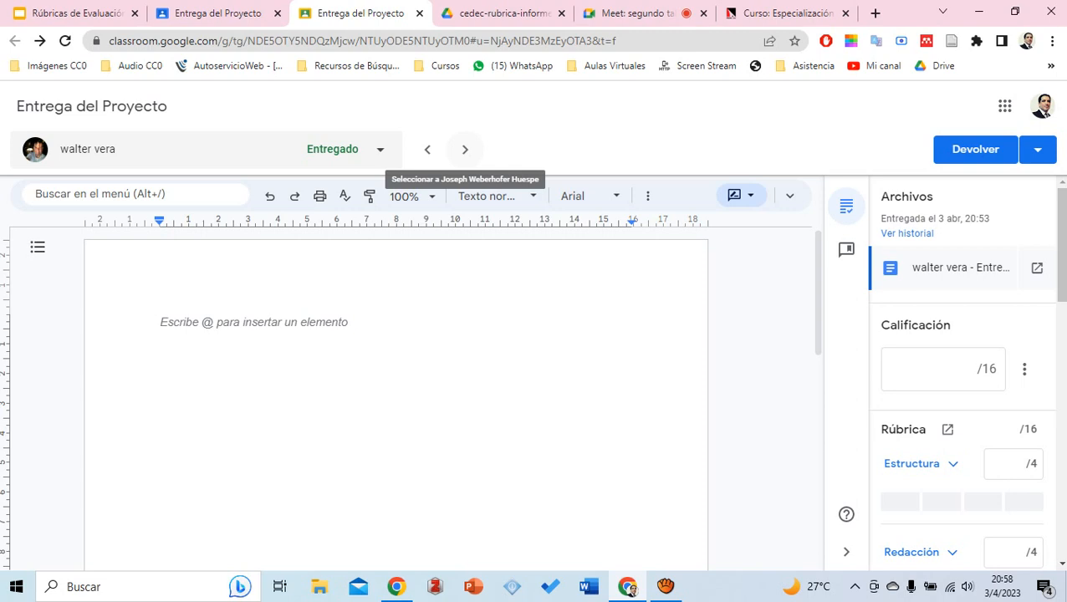
key(ctrl+shift+Tab)
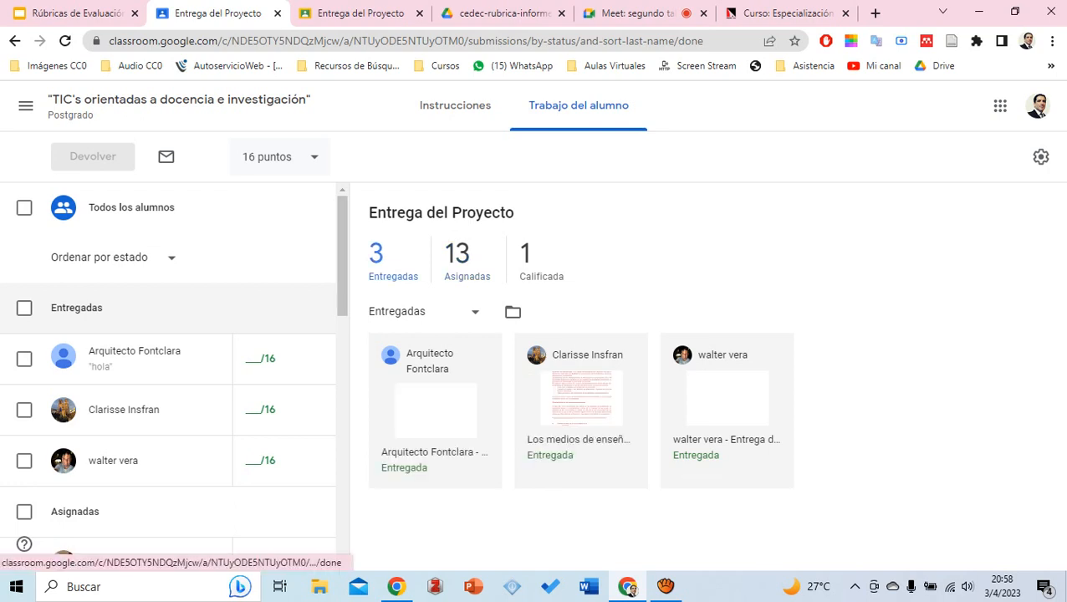
key(Tab)
key(Tab)
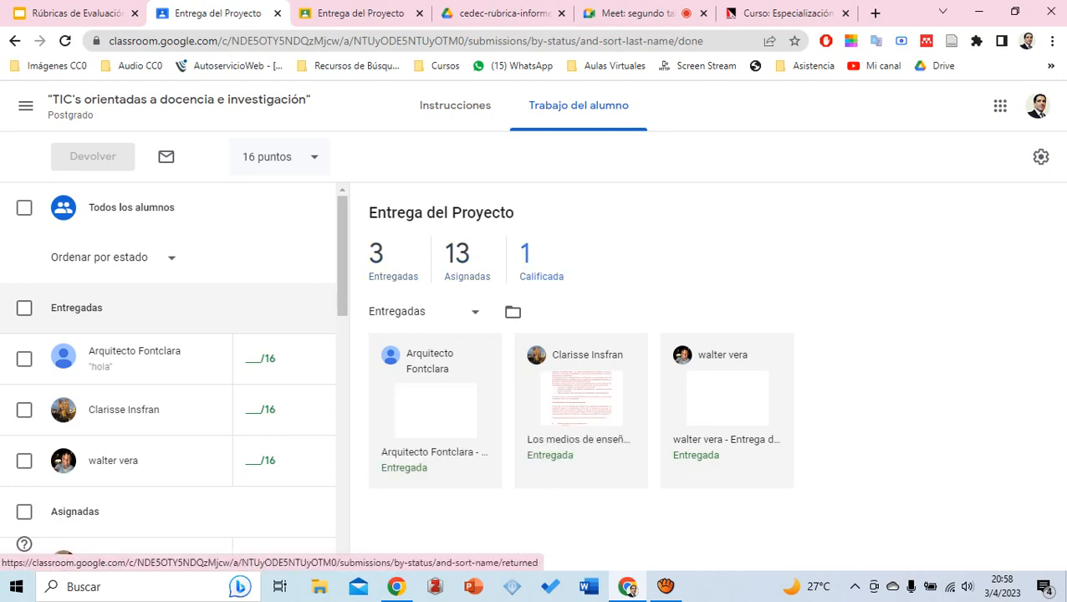
key(shift+Tab)
key(shift+Tab)
key(Tab)
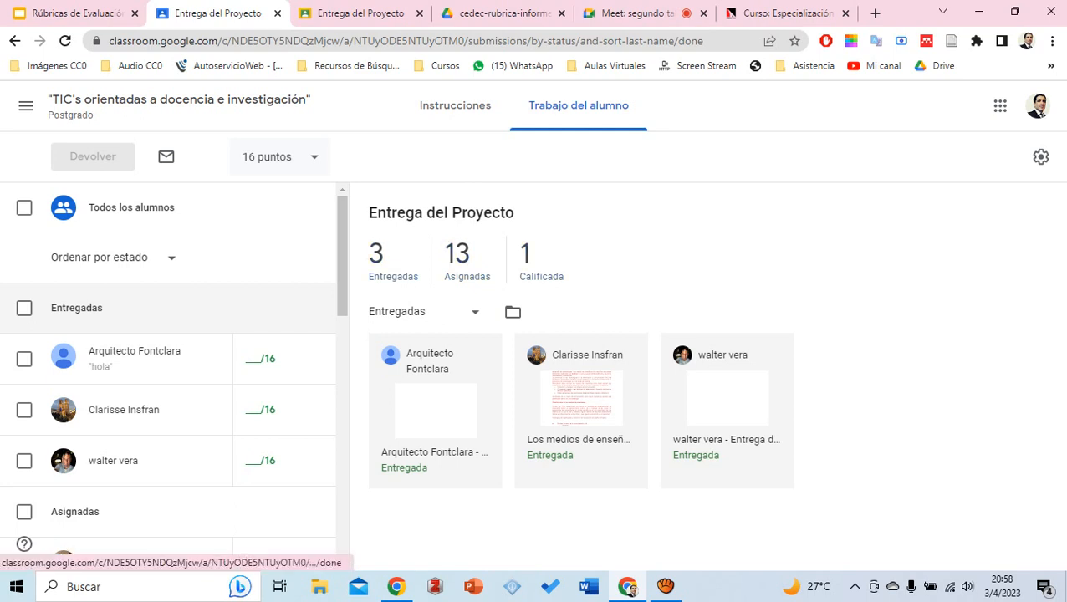
scroll(76, 308, down, 5)
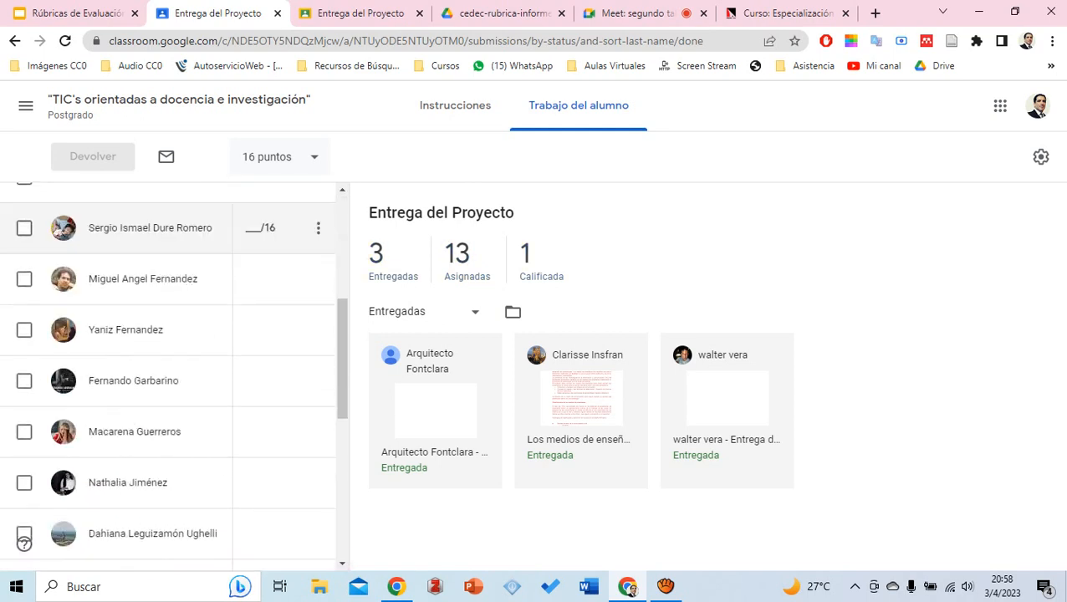
scroll(76, 308, up, 4)
Switch to the Meet call, stop presenting the screen and close the in-call messages
click(632, 13)
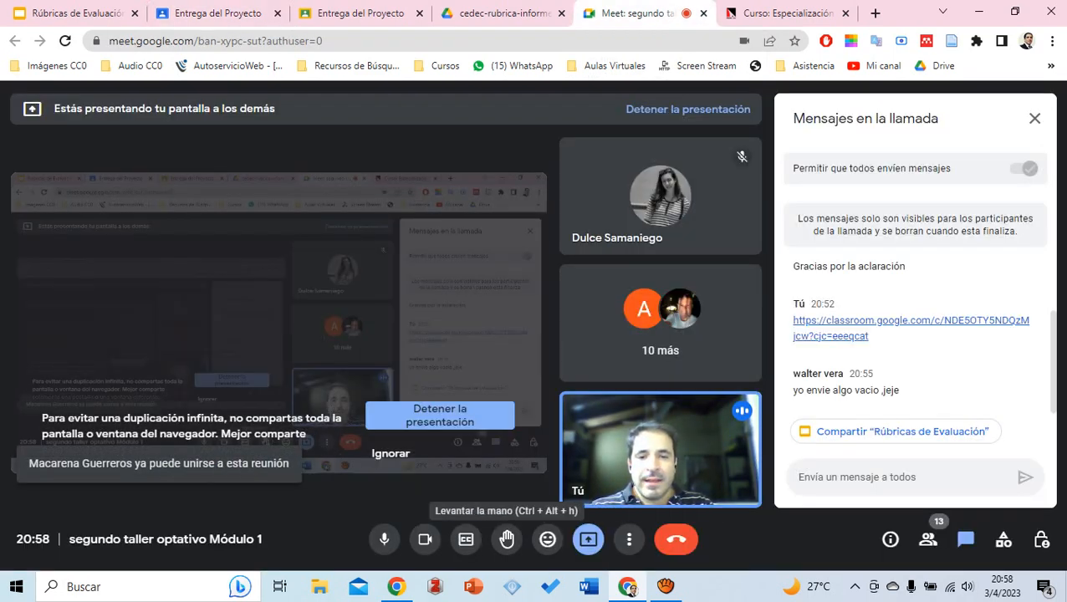
click(440, 416)
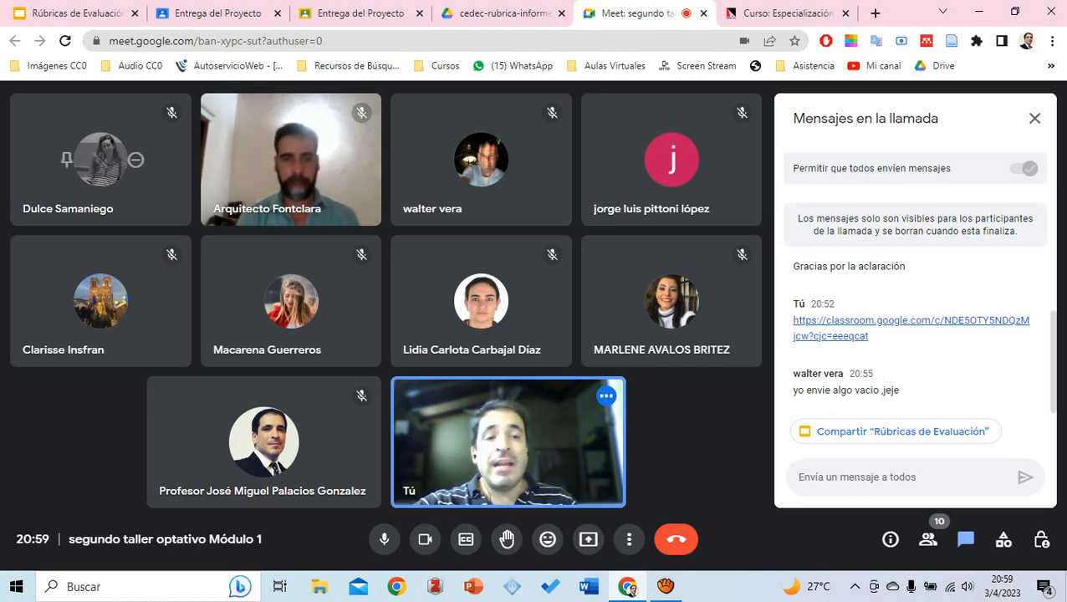
click(1035, 118)
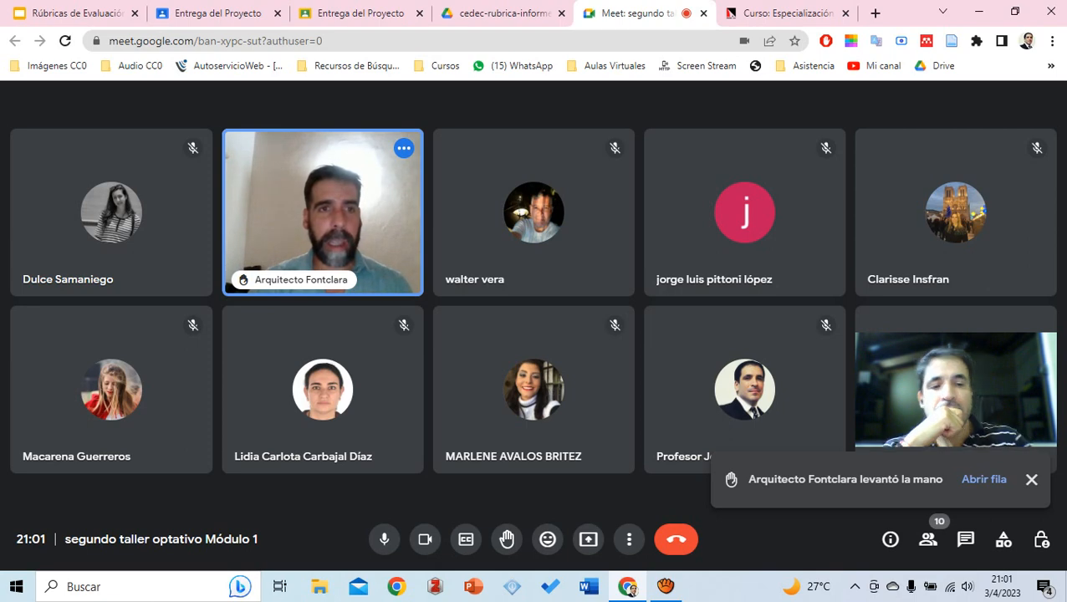
Dismiss the raised-hand notification and admit the waiting participant to the Meet call
click(1031, 479)
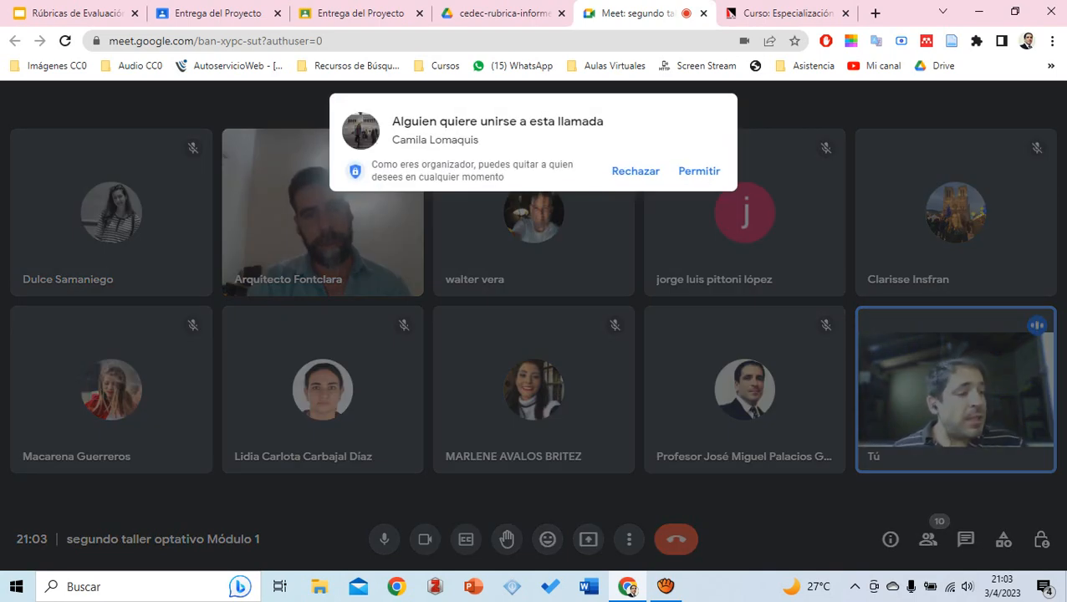
click(699, 171)
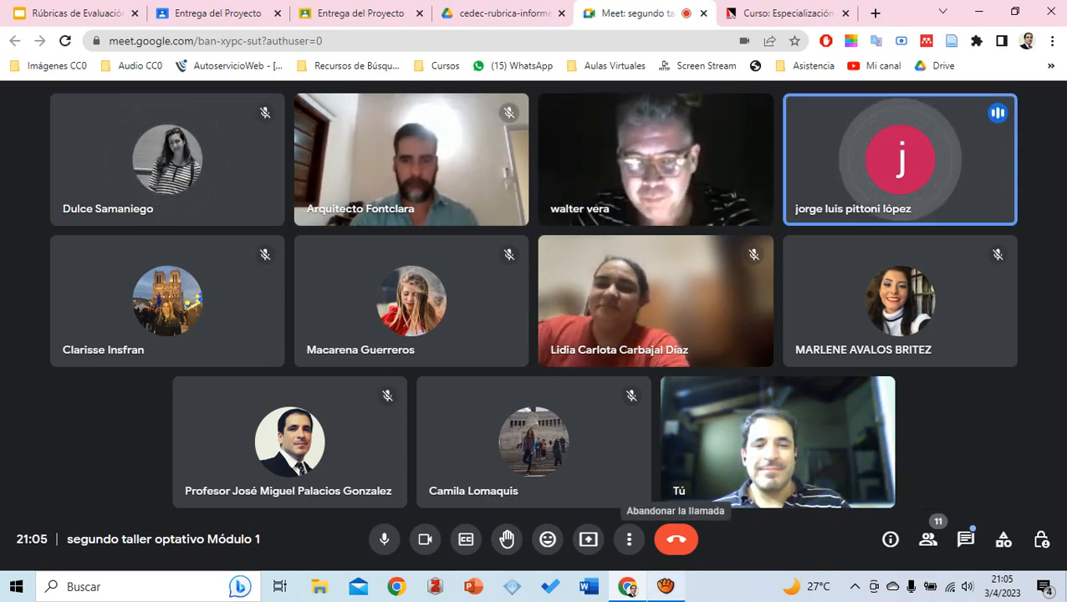
Switch to the aTube Catcher screen recorder window
mouse_move(666, 587)
click(666, 520)
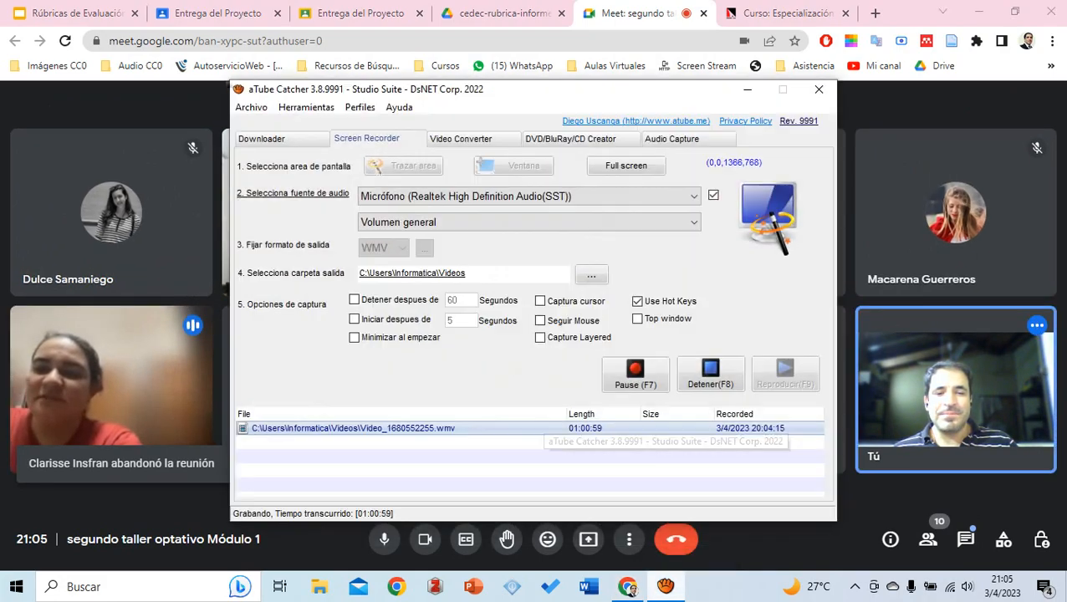